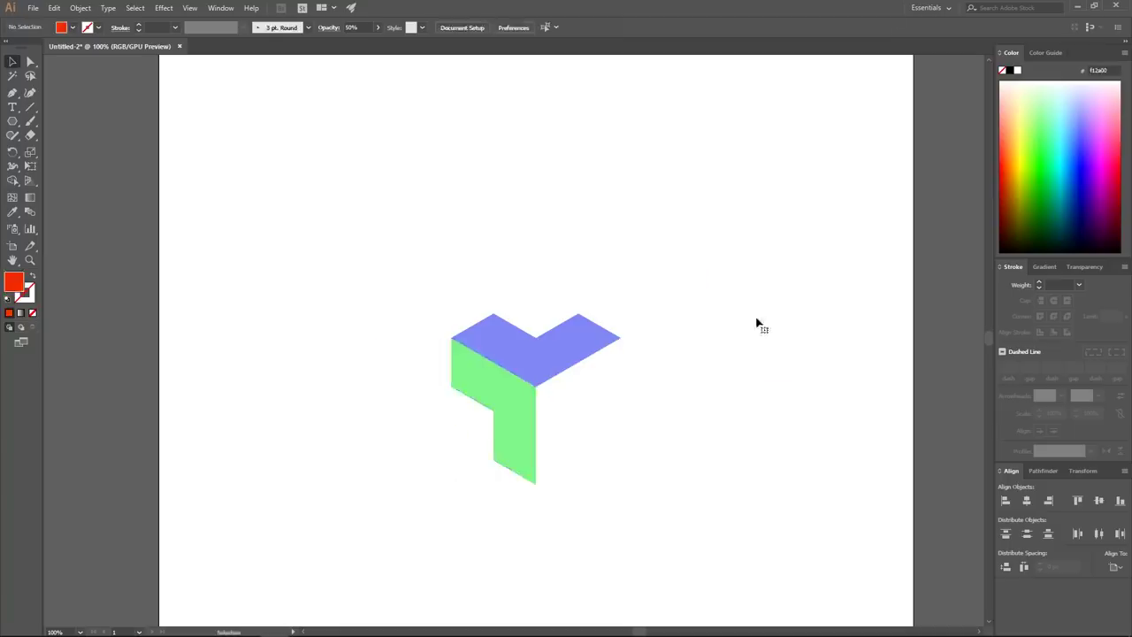
Recolour the cube pattern's fill to bright green, hex 0cf453
left_click(13, 151)
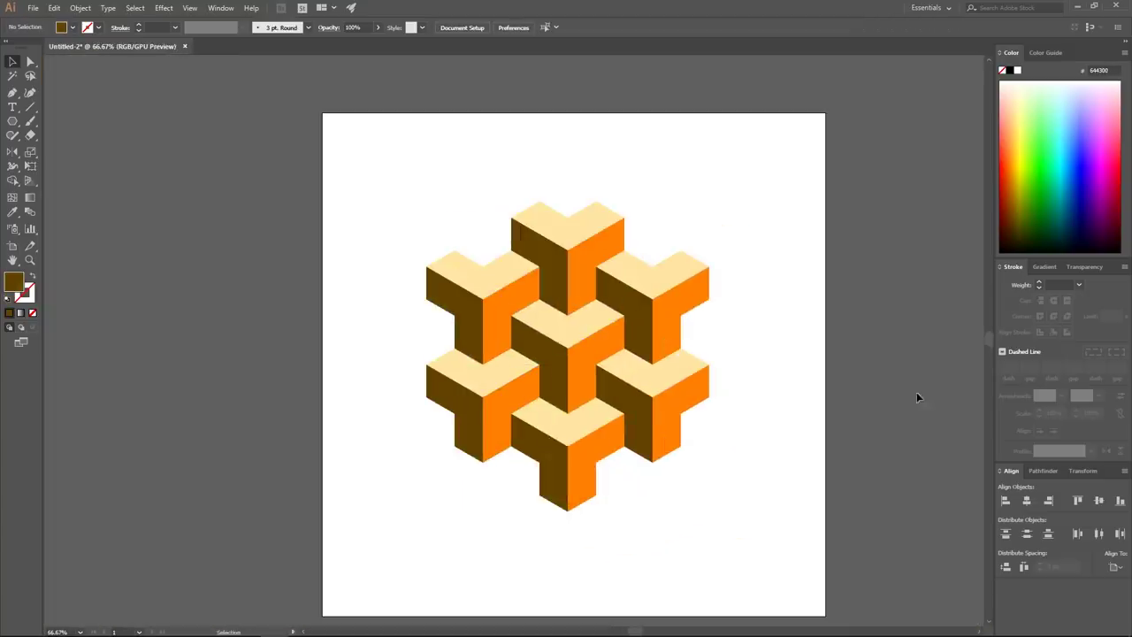
left_click(12, 121)
double_click(13, 281)
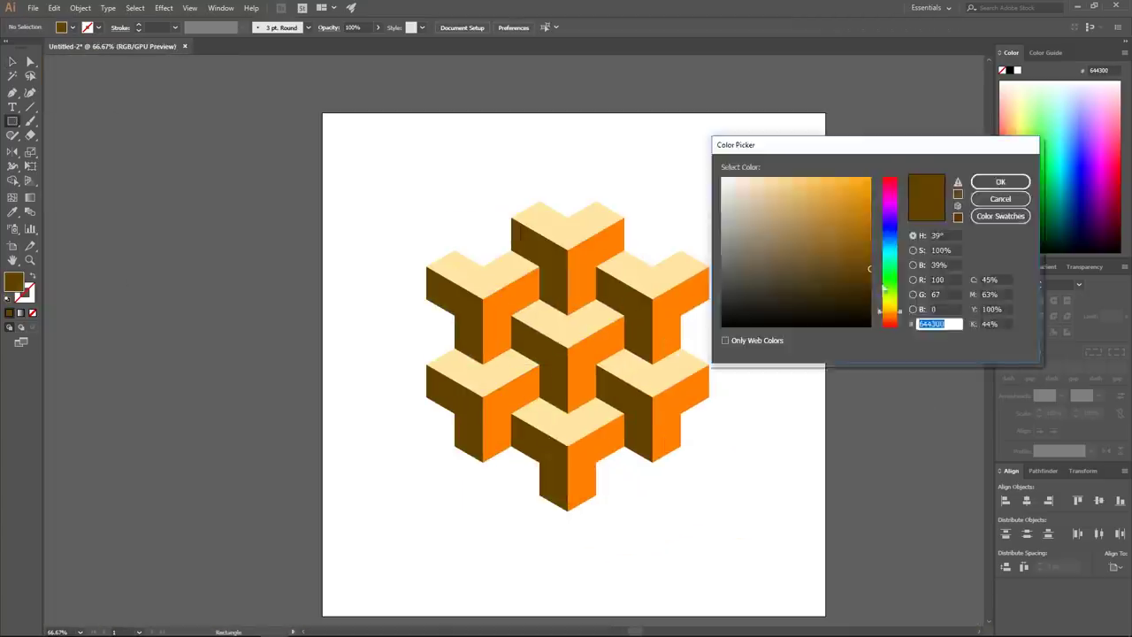
type("0cf453")
key("Return")
Draw a rectangle over the green pattern, then add a two-point curve along its top edge
left_click_drag(653, 412, 654, 414)
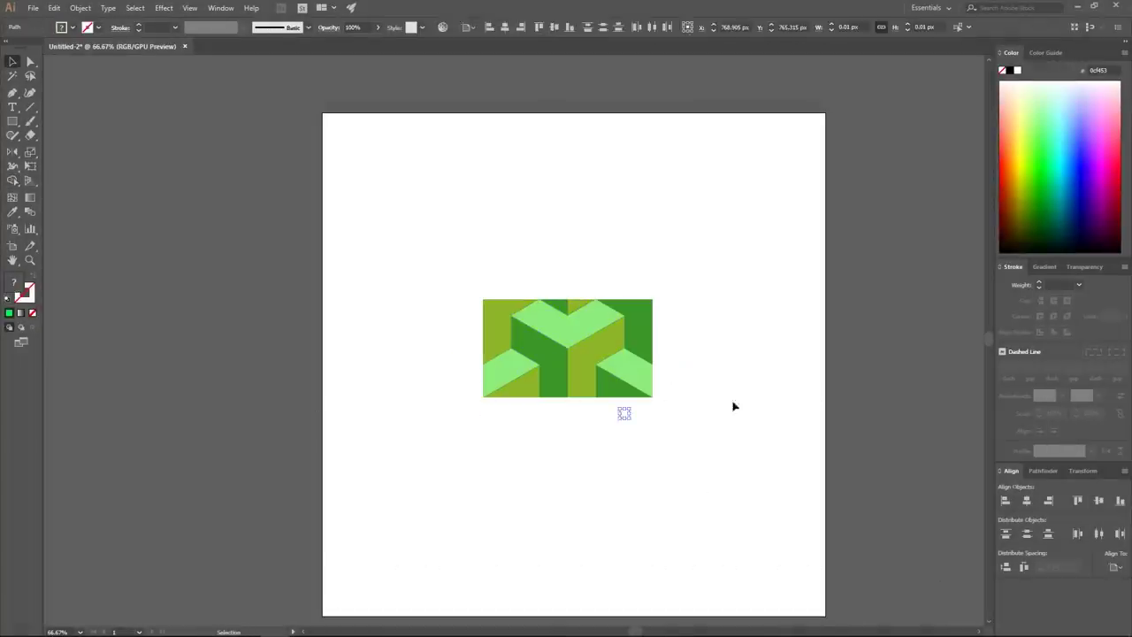
left_click(896, 301)
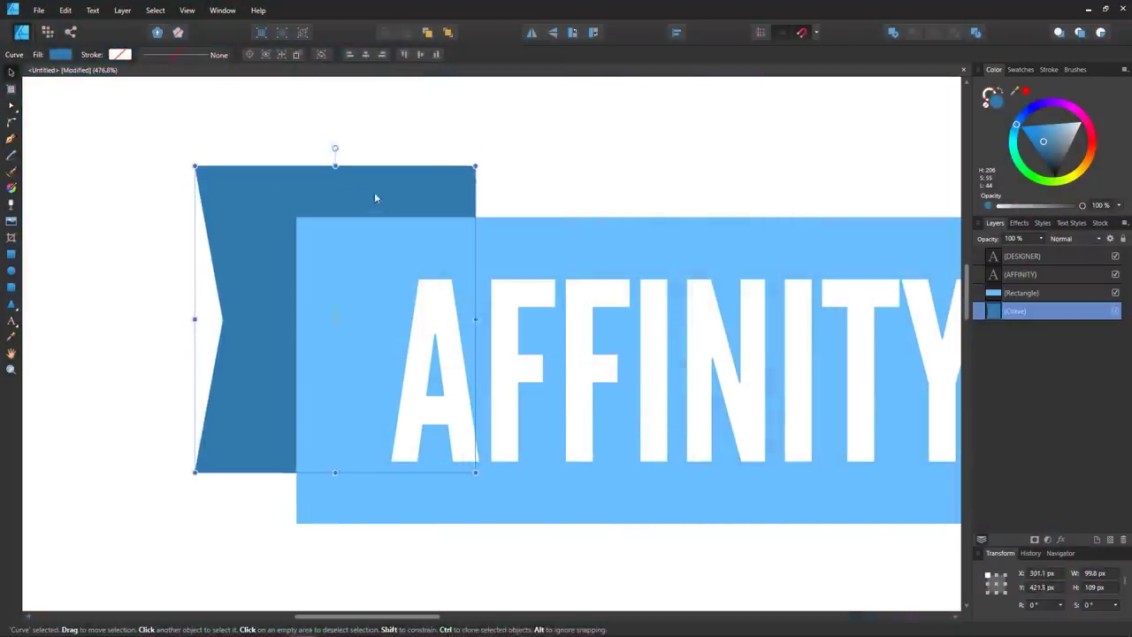
left_click(10, 139)
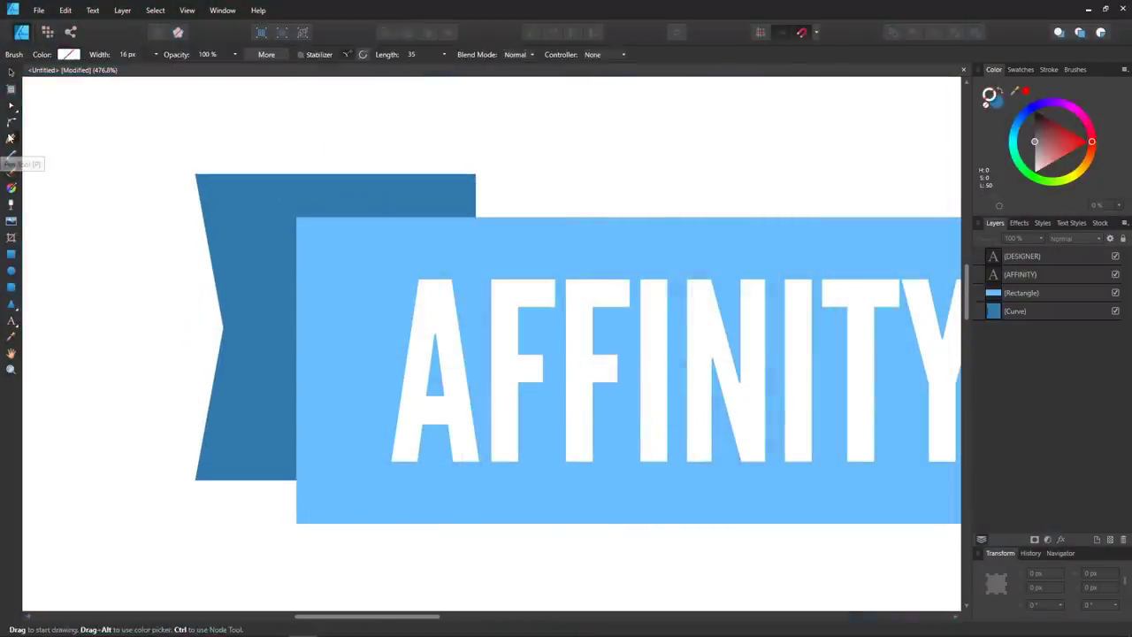
left_click(476, 216)
left_click(298, 217)
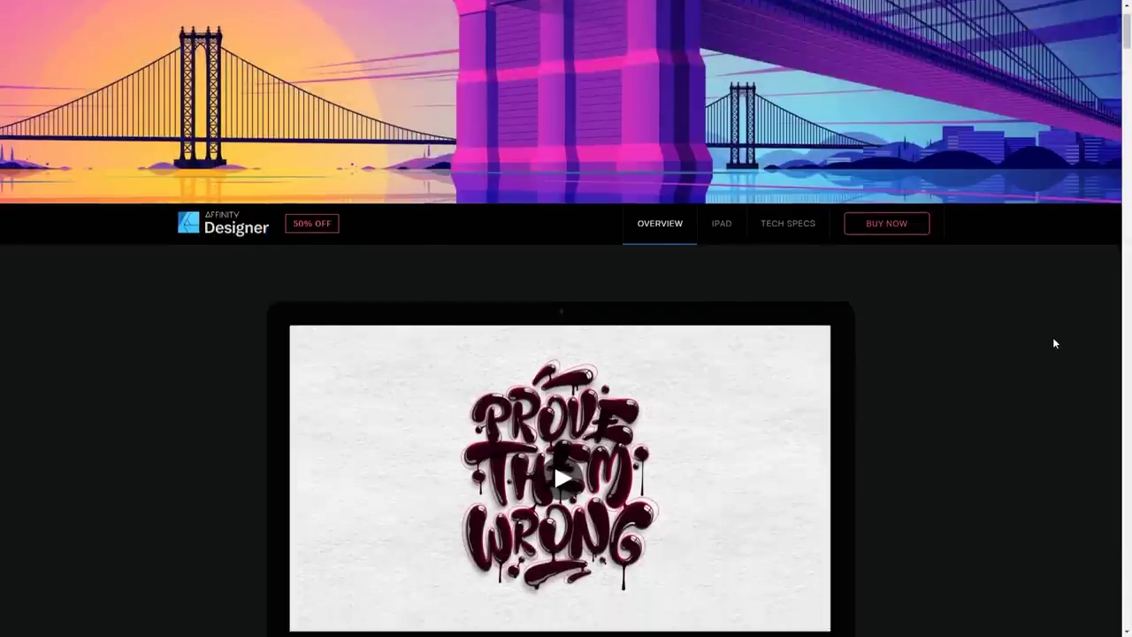
Scroll the Affinity Designer overview page down to the 'Built for your workflow' section
scroll(1052, 337, "down", 5)
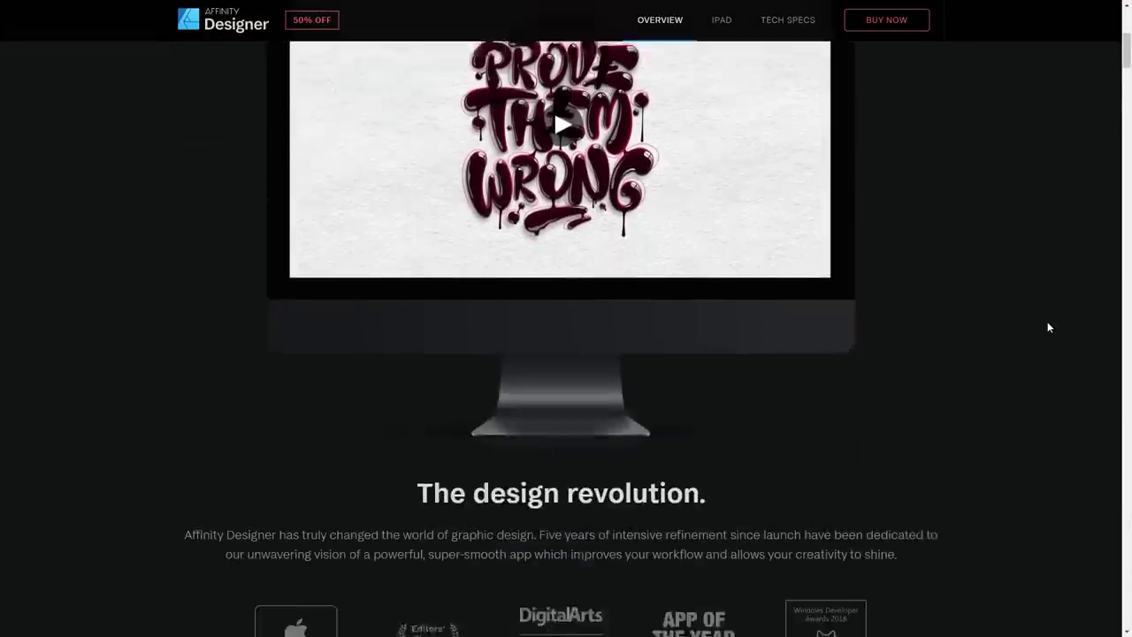
scroll(1040, 320, "down", 10)
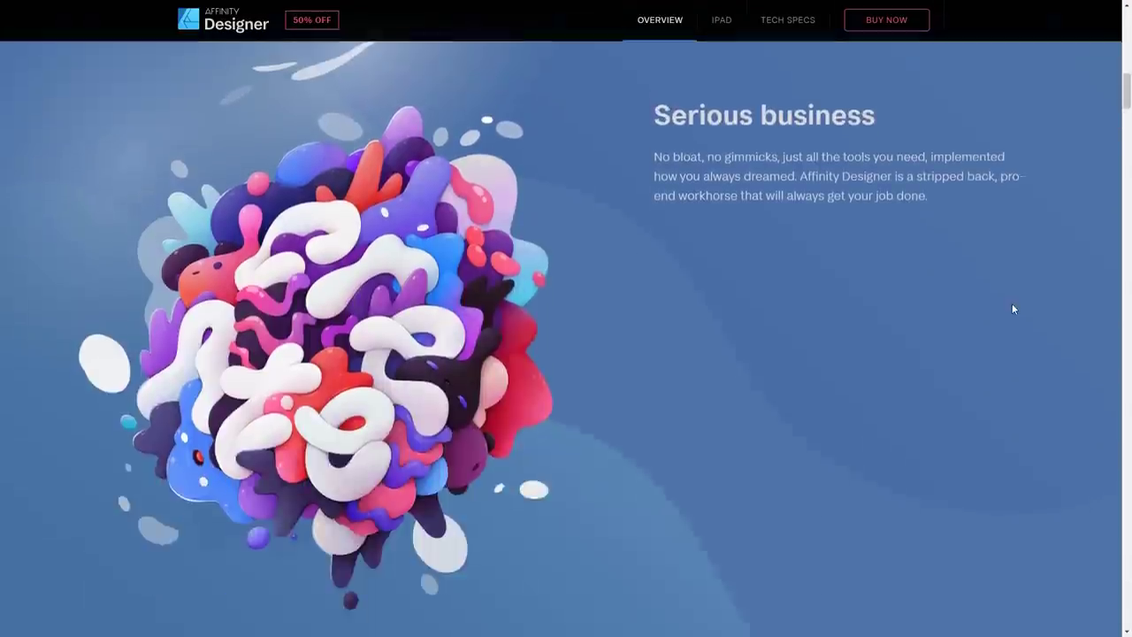
scroll(1014, 309, "down", 10)
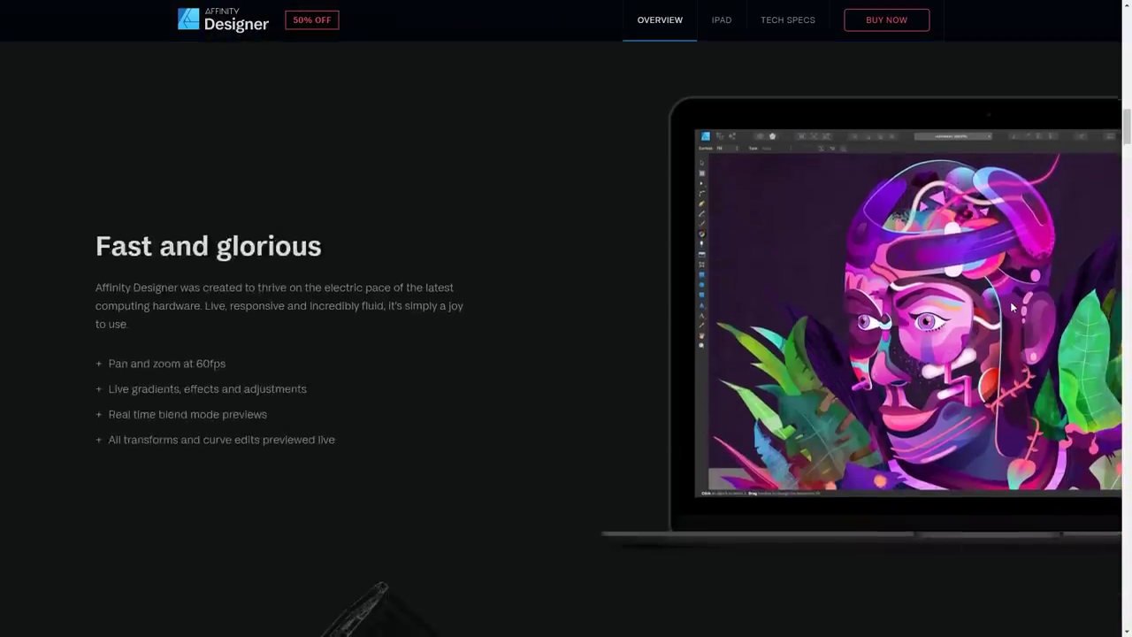
scroll(1013, 307, "down", 8)
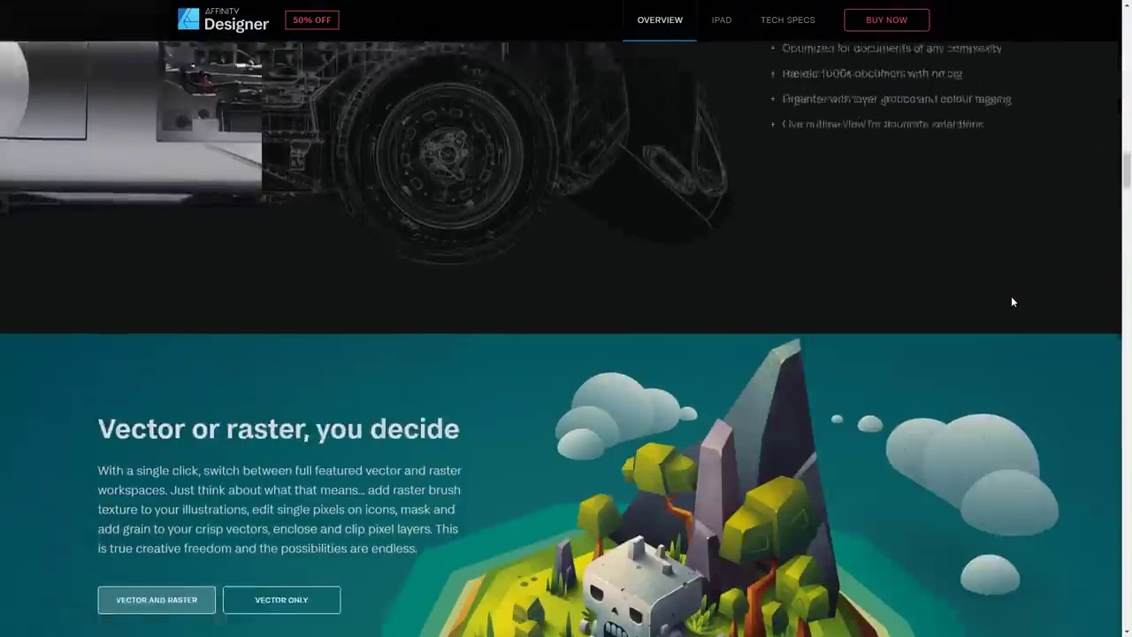
scroll(1013, 302, "down", 5)
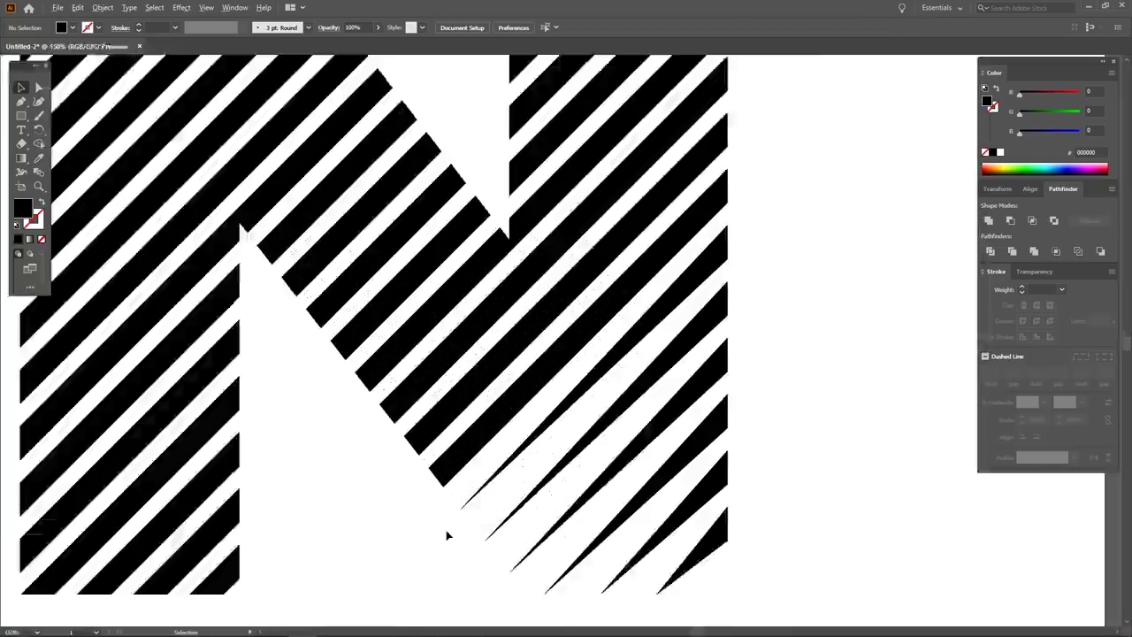
Open Average for the striped N's lower-join anchors, then select all of the badge's objects
key("a")
right_click(426, 451)
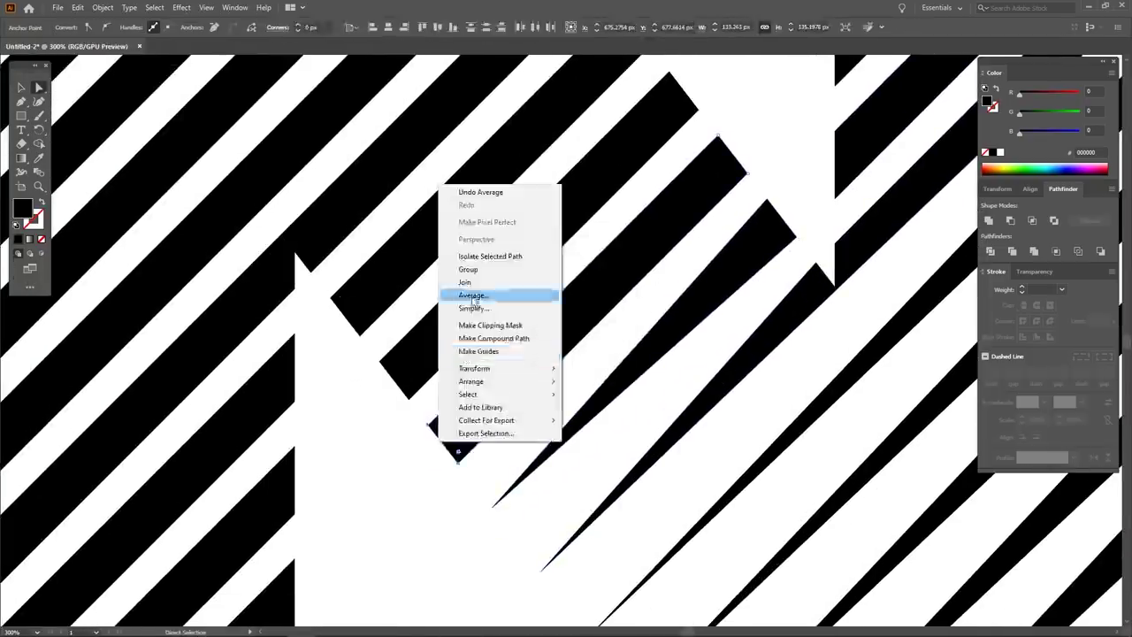
left_click(460, 292)
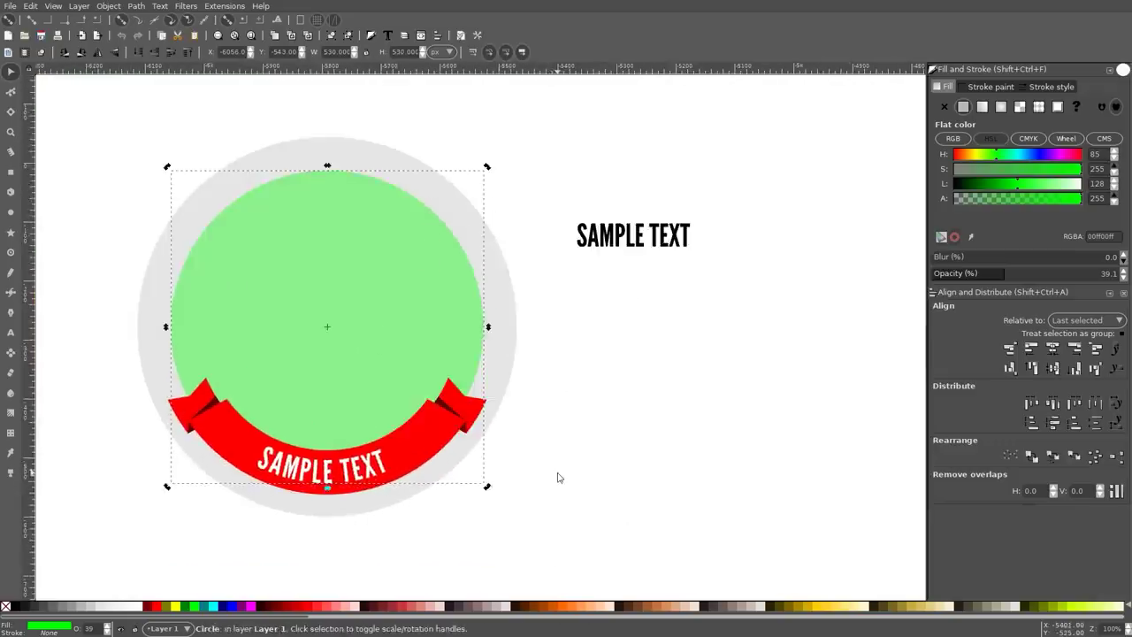
left_click(323, 464, "ctrl")
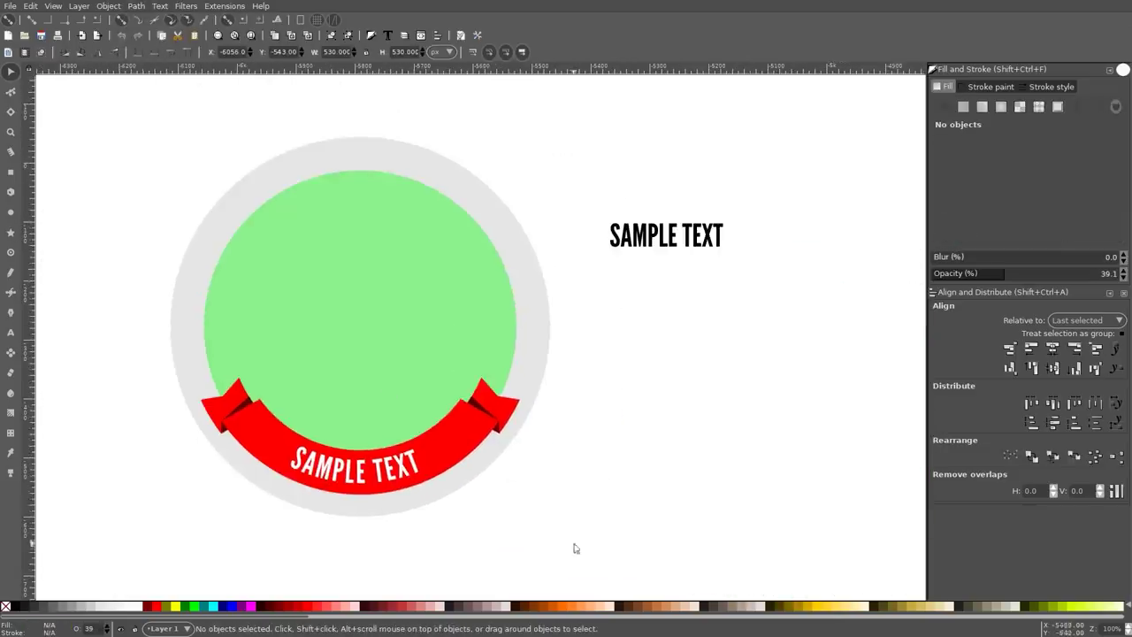
key("ctrl+a")
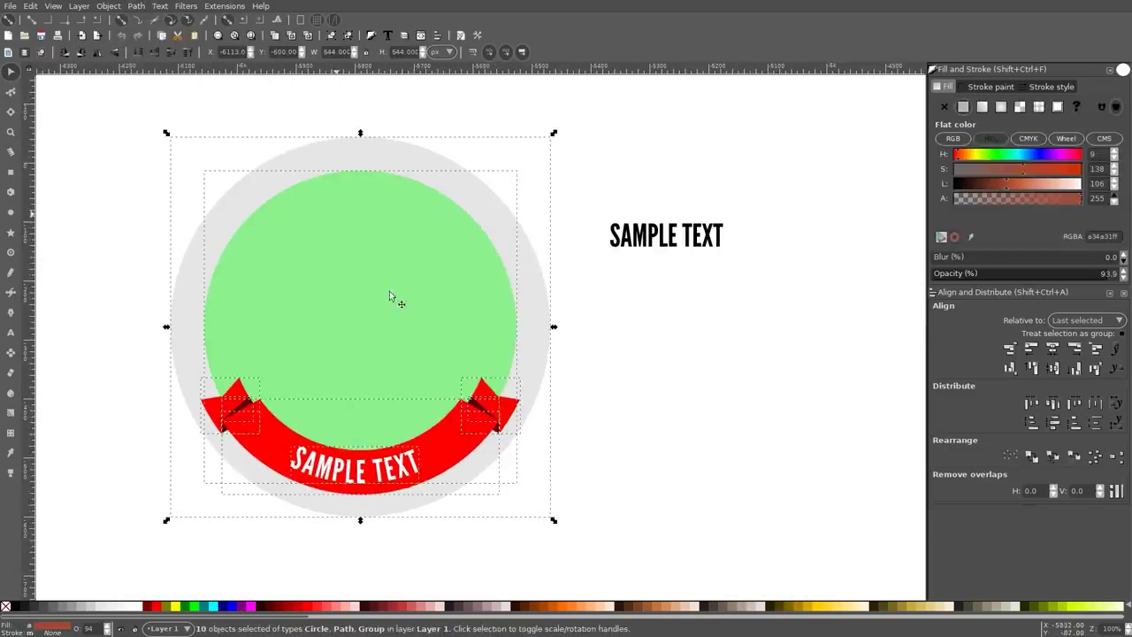
Scale the blocky letter E up and shear it by about 13° into a slanted shape
left_click(115, 51)
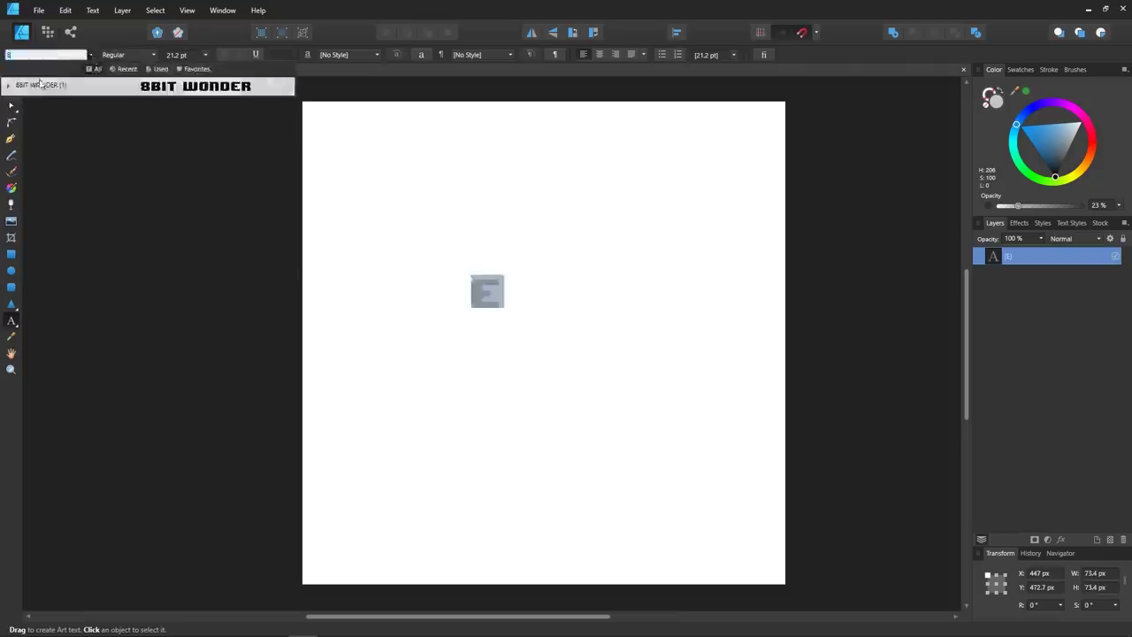
left_click_drag(505, 309, 714, 433)
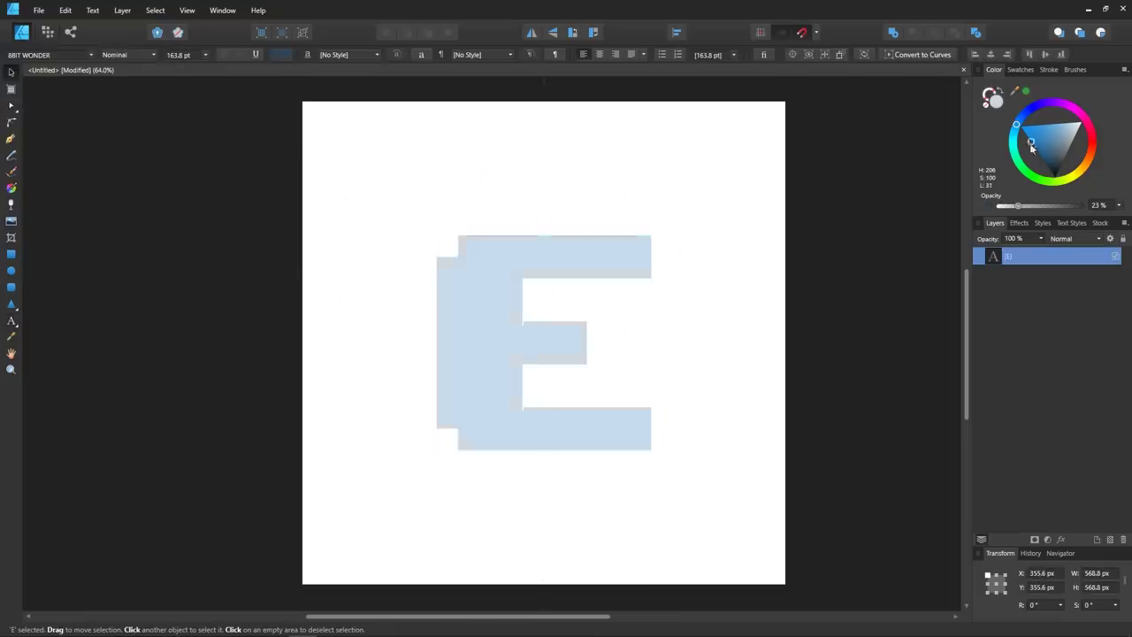
left_click(92, 10)
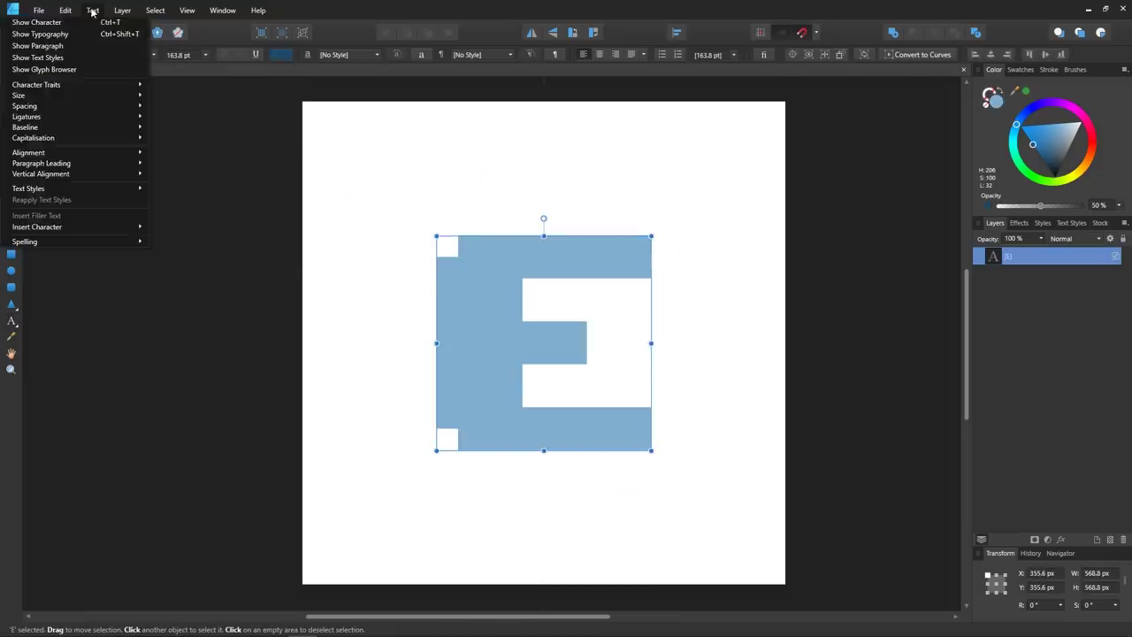
mouse_move(80, 130)
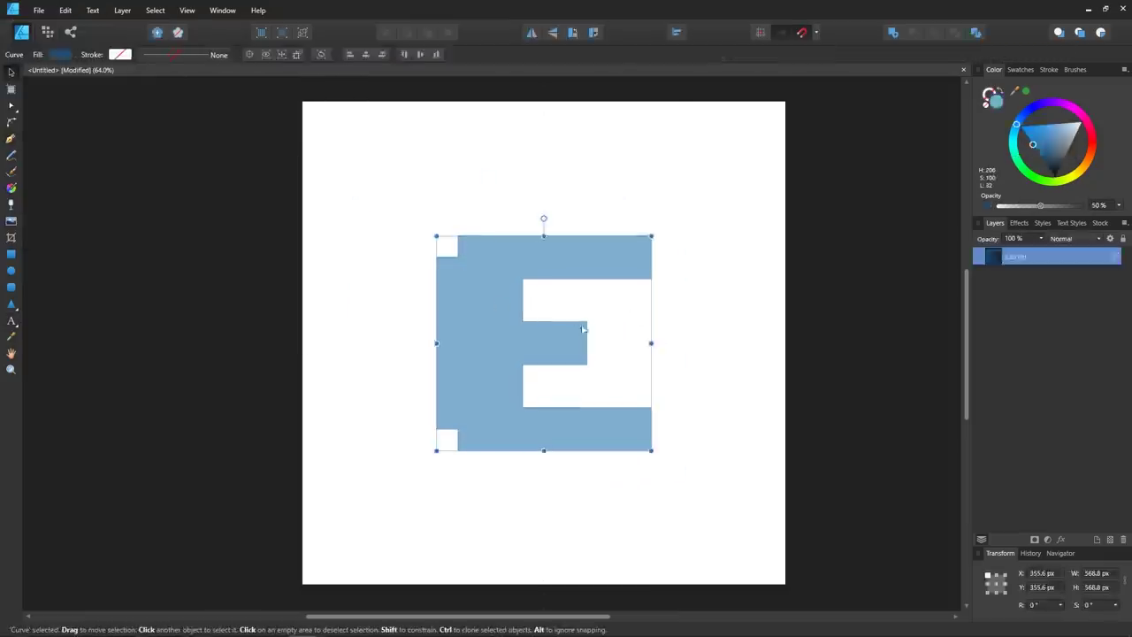
left_click_drag(544, 236, 682, 374)
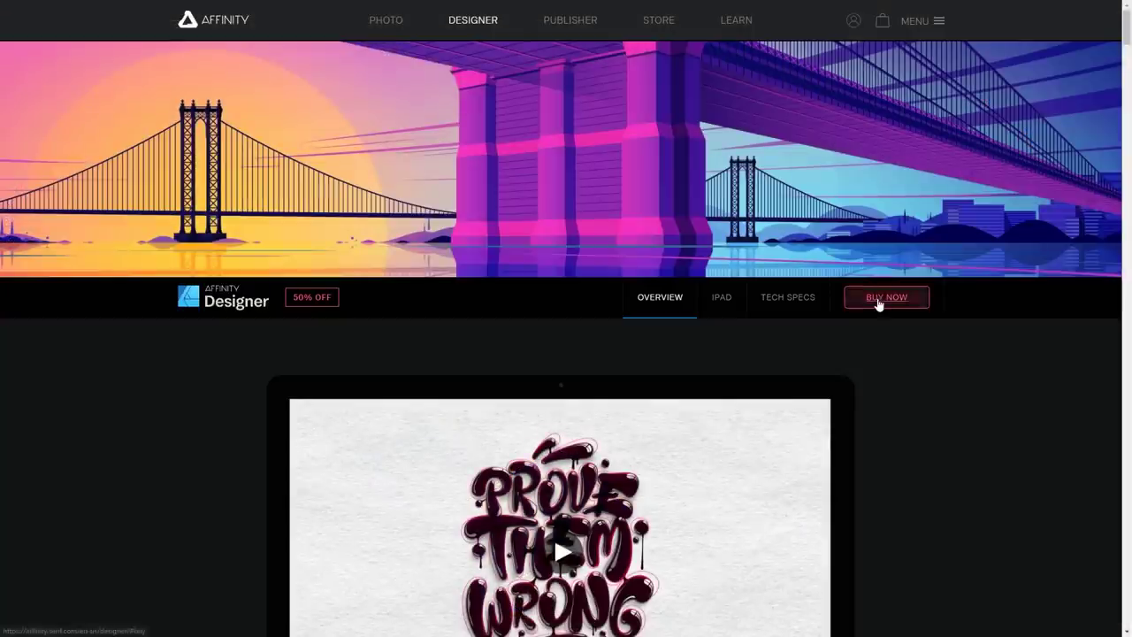
Jump to the $24.99 Mac and Windows pricing and highlight the Windows column text
left_click(878, 298)
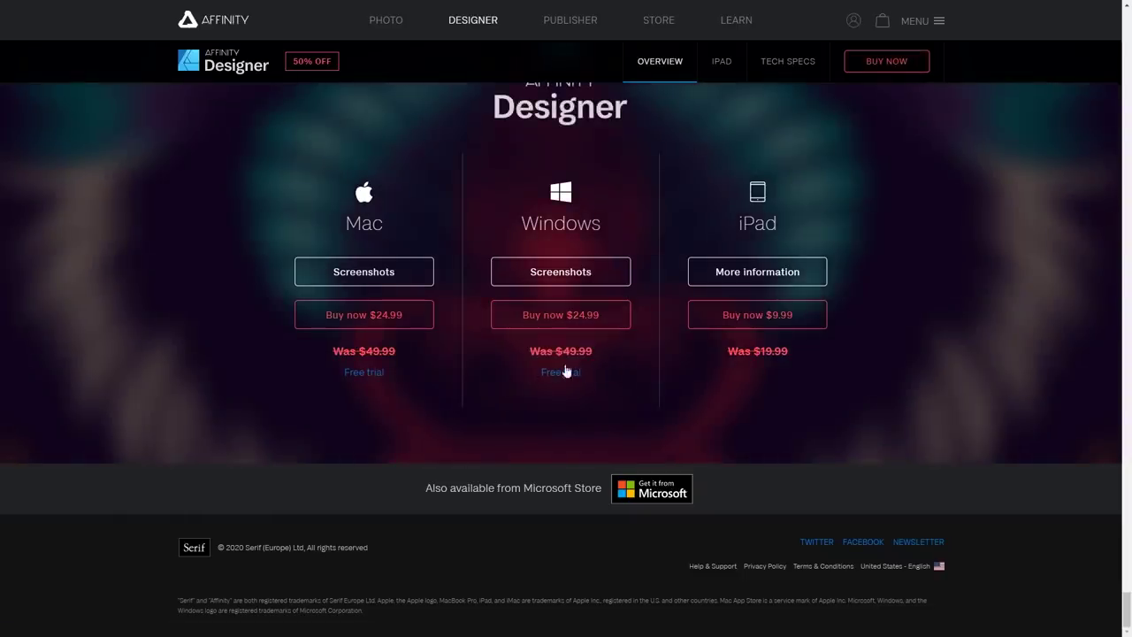
left_click_drag(643, 366, 533, 279)
left_click(503, 368)
Scroll back up to Sophisticated typography, then duplicate the pill into a seven-pill stack
scroll(902, 354, "up", 10)
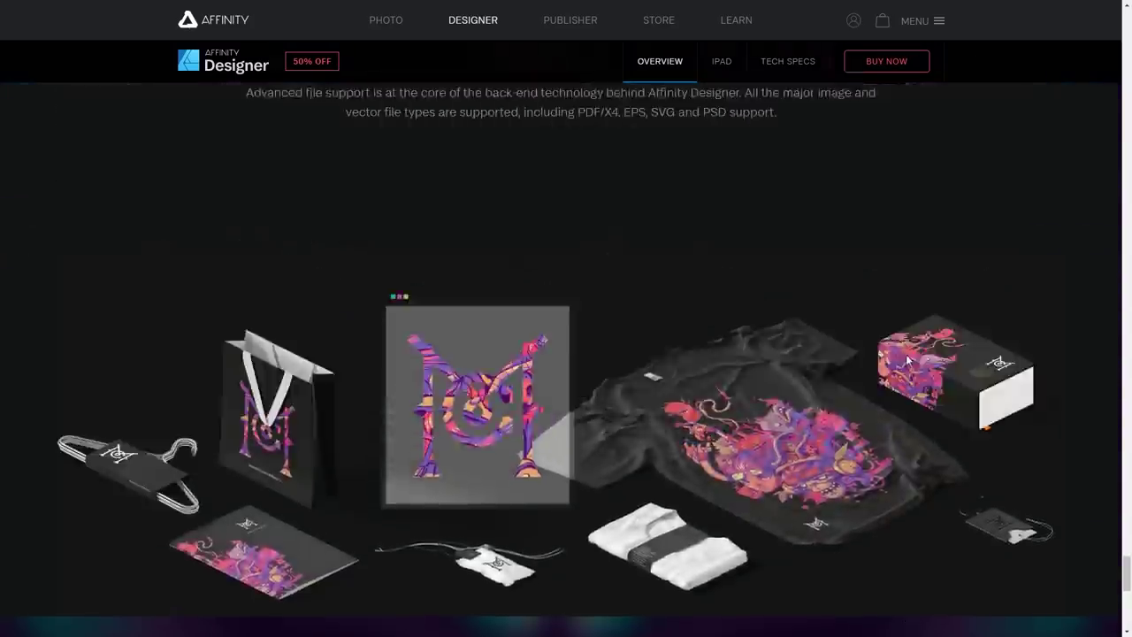
scroll(909, 360, "up", 10)
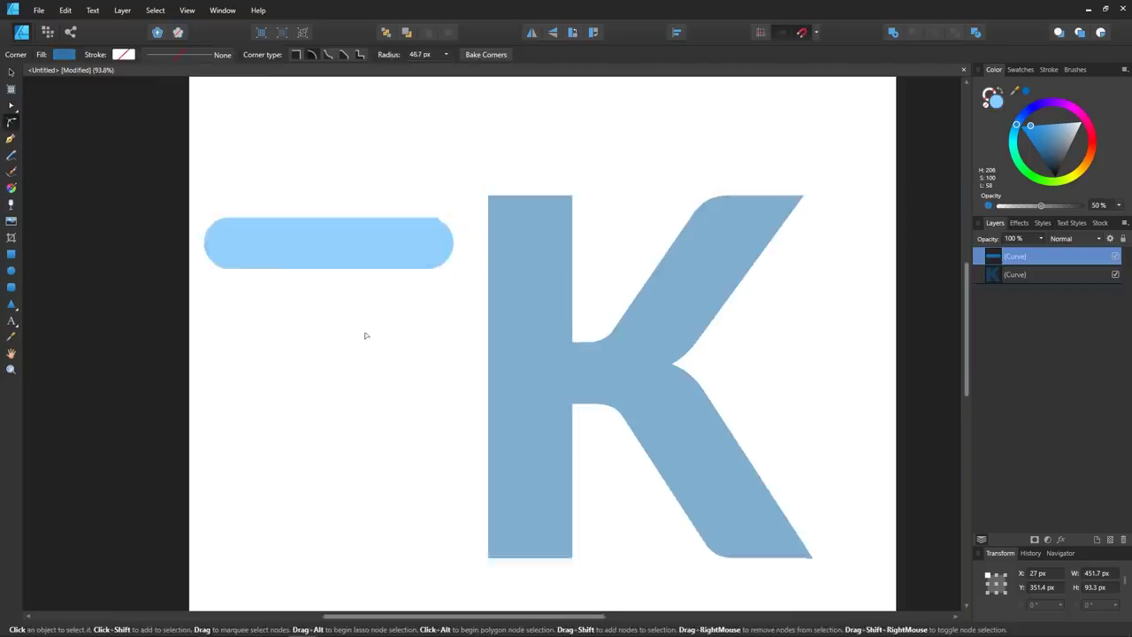
left_click_drag(420, 244, 420, 302)
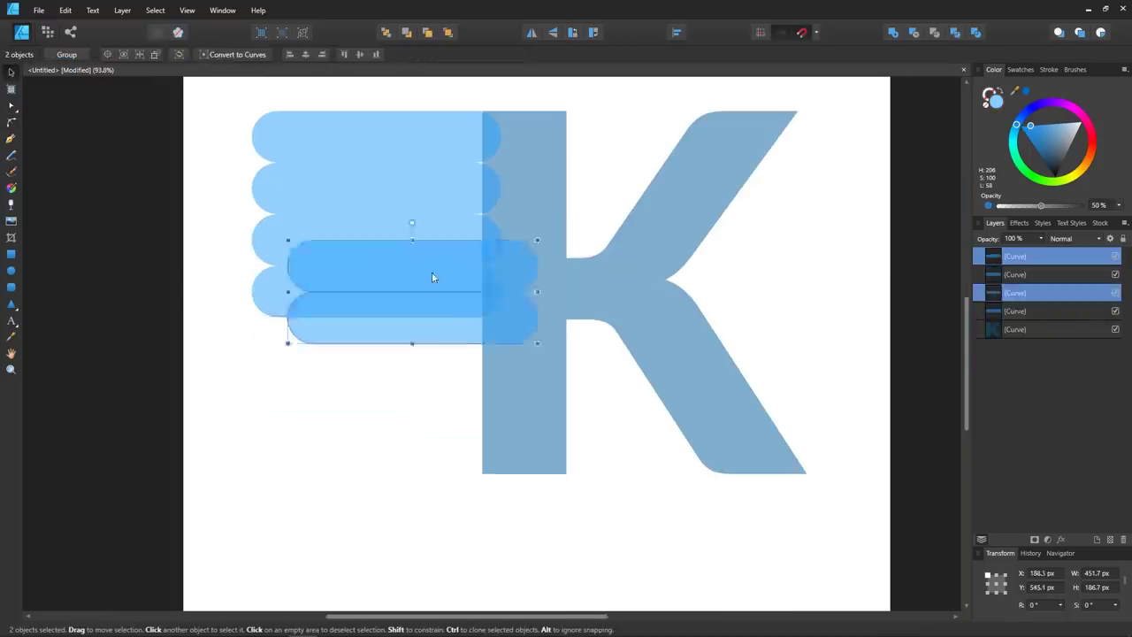
left_click(468, 505)
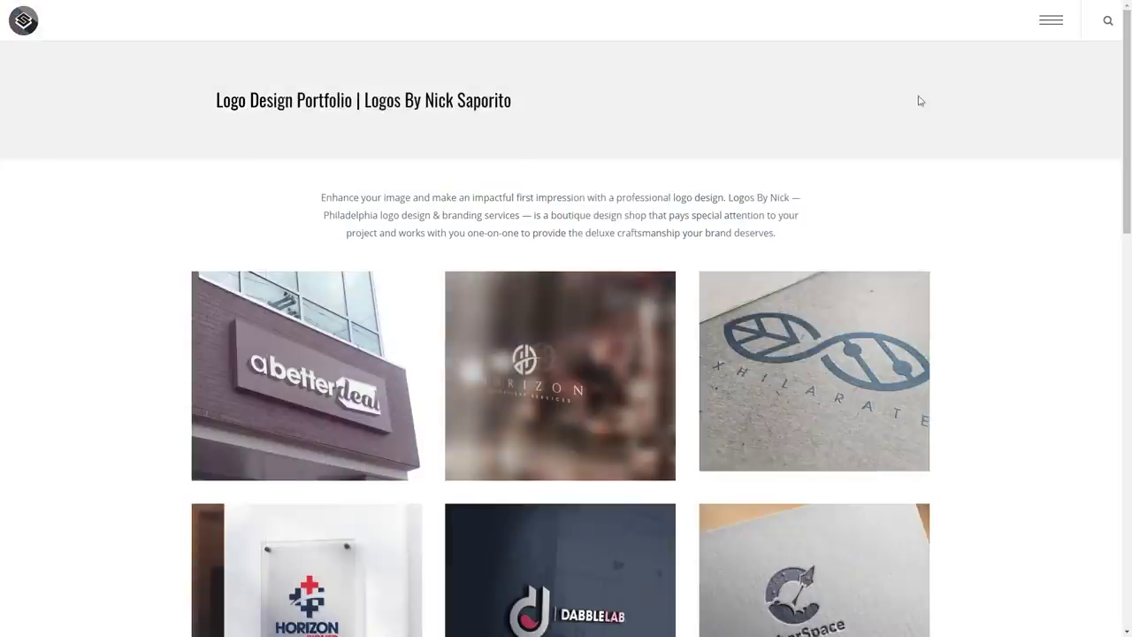
Scroll the Logos By Nick portfolio down to its last rows and footer
scroll(919, 101, "down", 8)
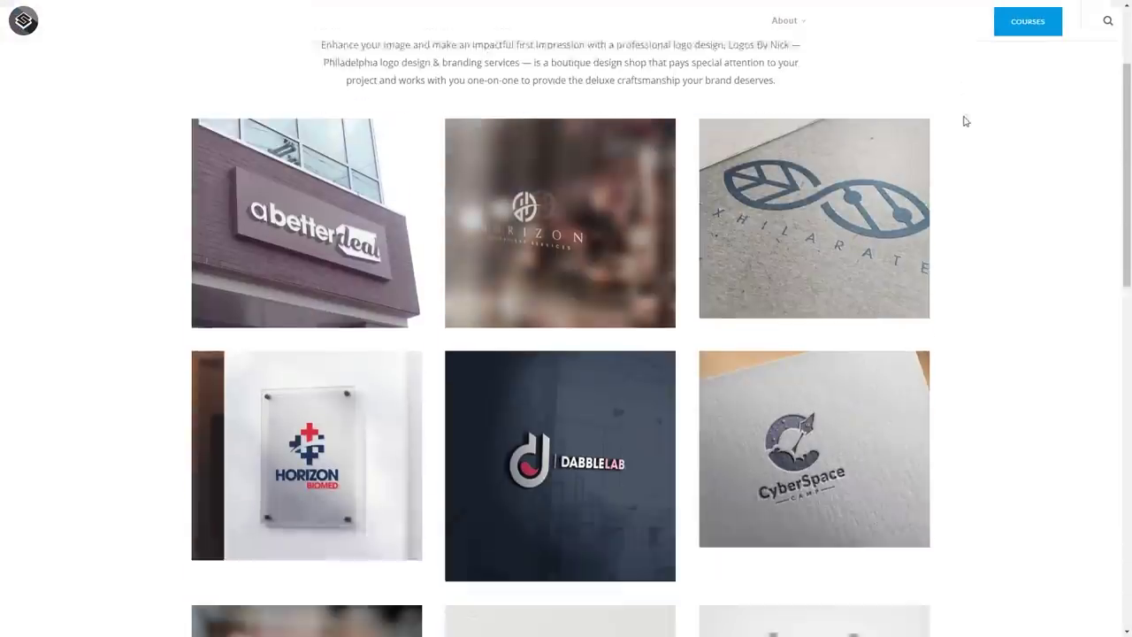
scroll(991, 143, "down", 2)
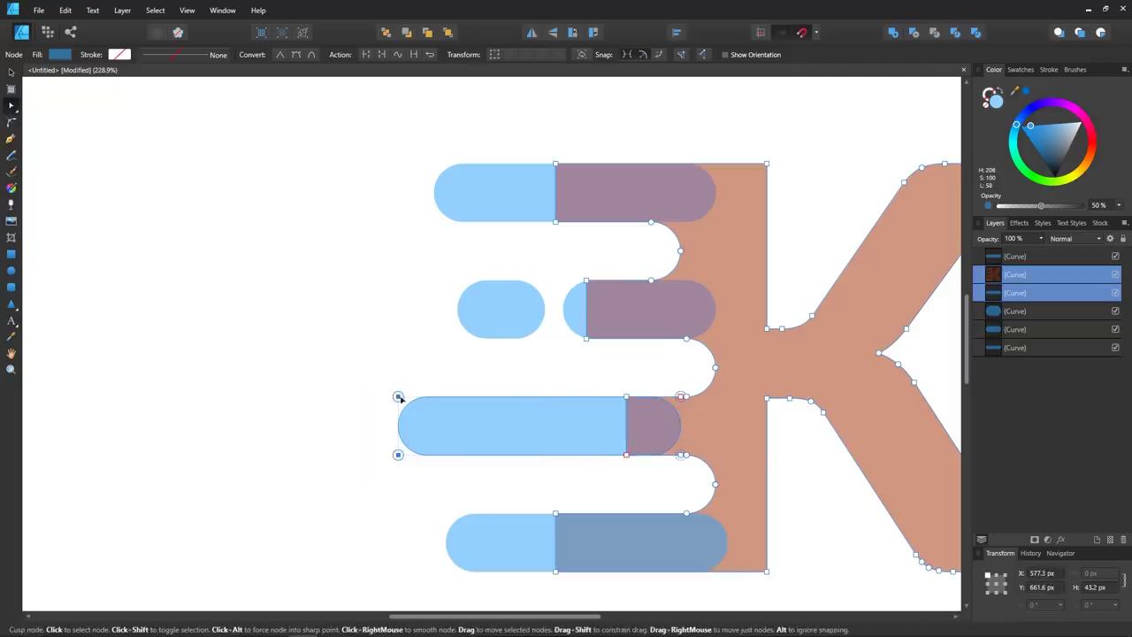
Drag the third pill bar's left nodes right to shorten it beside the K
left_click_drag(397, 397, 488, 397)
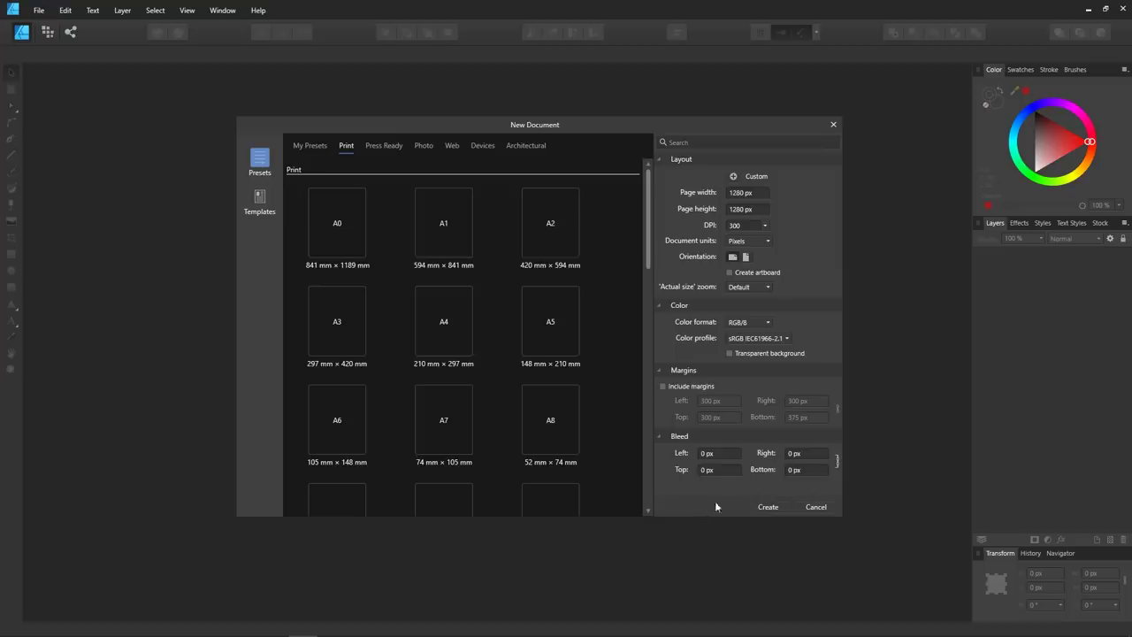
Create a 1280 × 1280 px document in Pixels units with RGB/8 colour format
left_click_drag(522, 128, 588, 130)
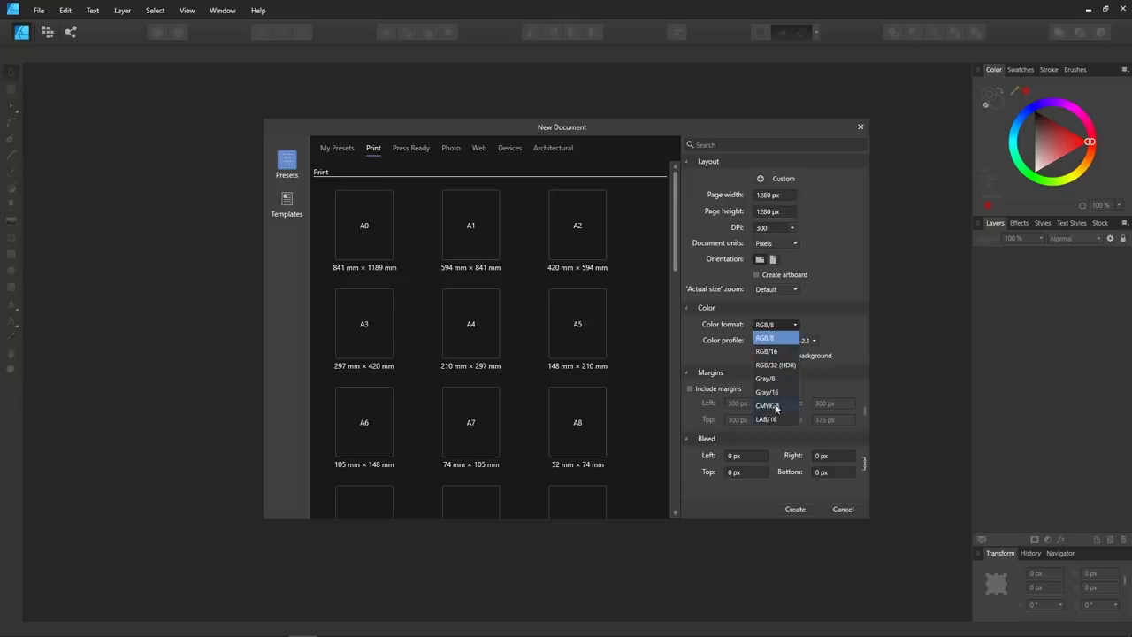
left_click(839, 327)
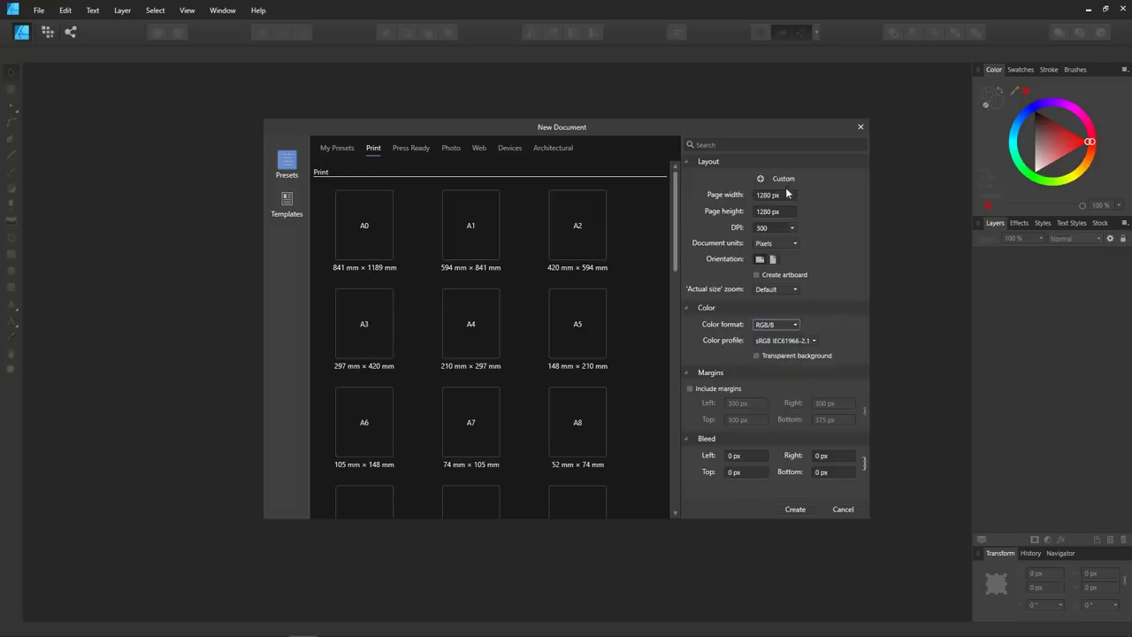
left_click(795, 241)
left_click(832, 248)
left_click(796, 509)
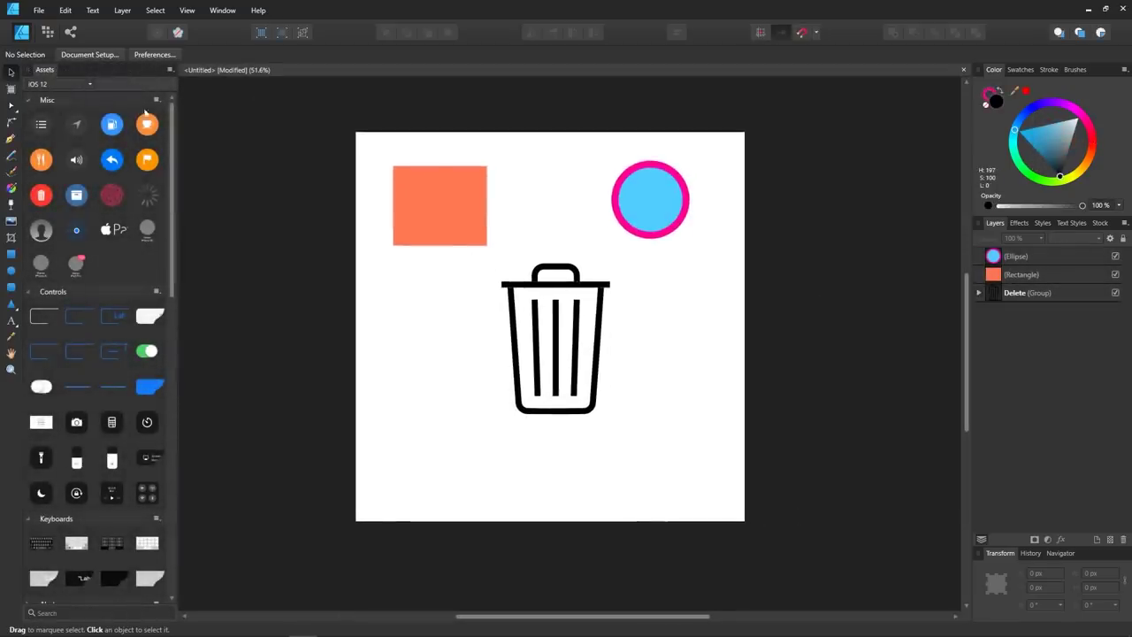
scroll(605, 299, "up", 1)
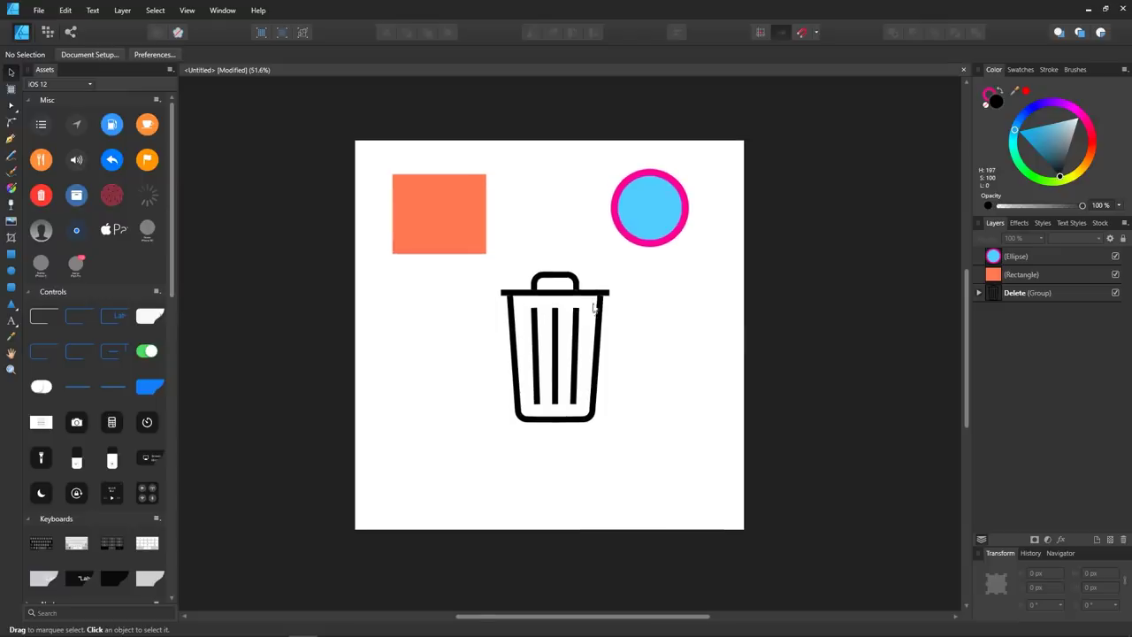
left_click_drag(595, 307, 662, 267)
scroll(620, 248, "up", 8)
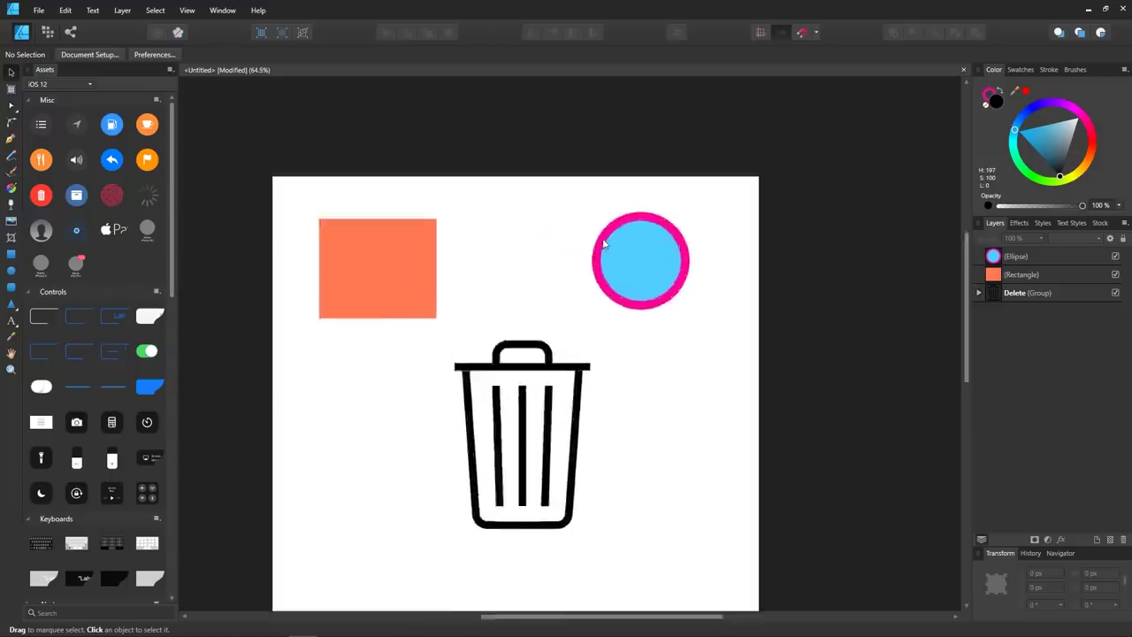
scroll(556, 347, "down", 4)
scroll(531, 371, "up", 5)
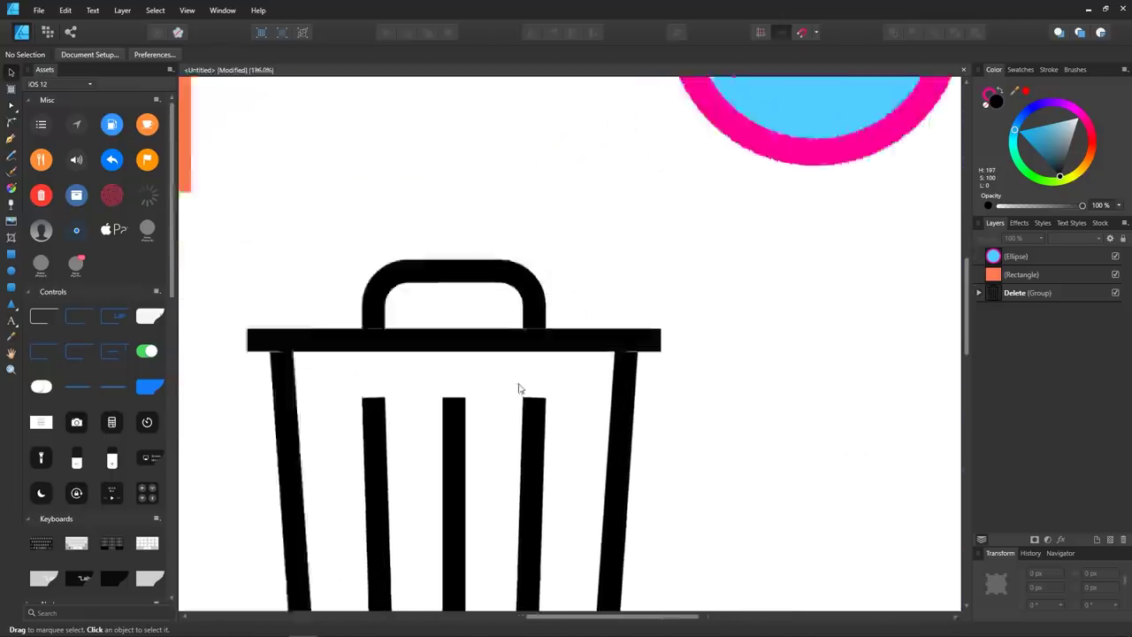
scroll(555, 372, "down", 8)
scroll(506, 327, "up", 6)
scroll(506, 328, "up", 4)
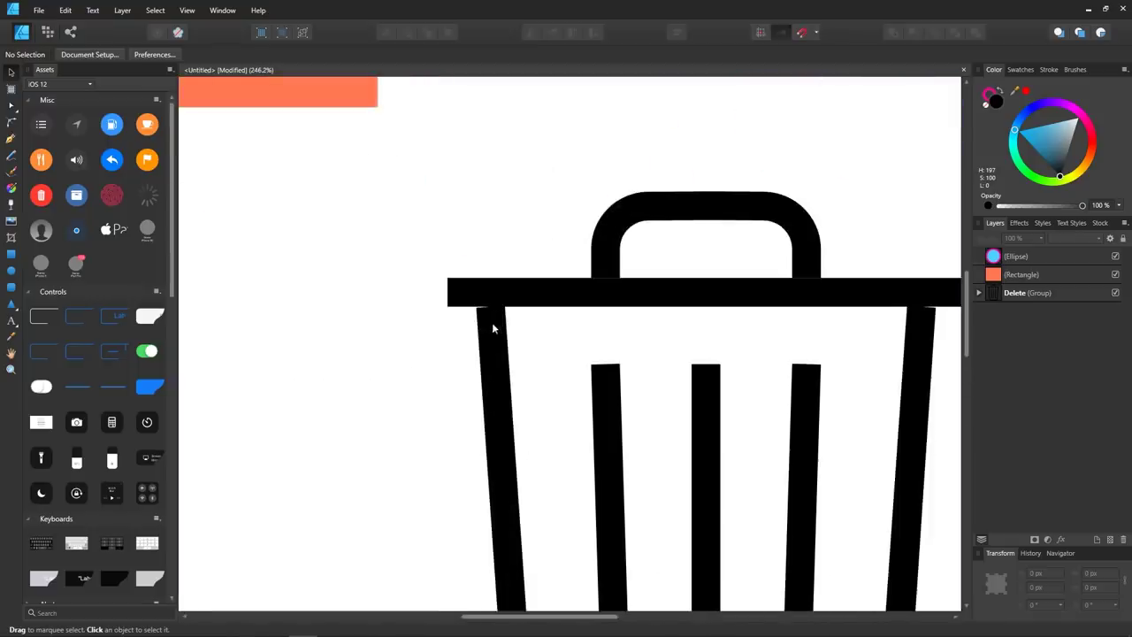
scroll(496, 328, "up", 3)
scroll(495, 327, "left", 5)
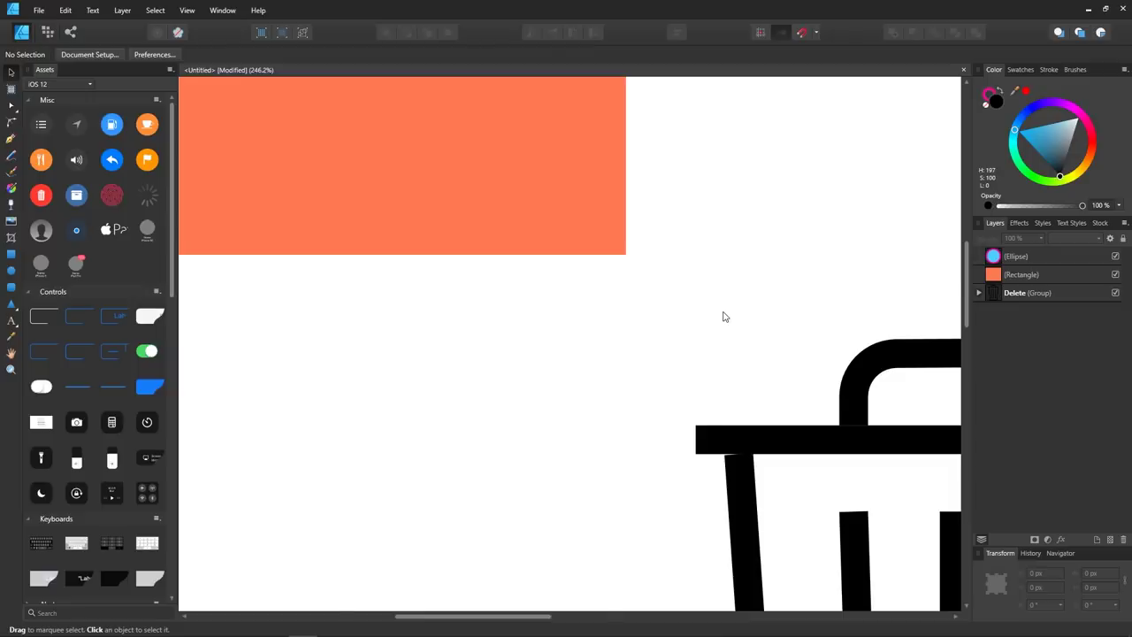
key("ctrl+1")
scroll(640, 316, "right", 3)
scroll(640, 316, "down", 1)
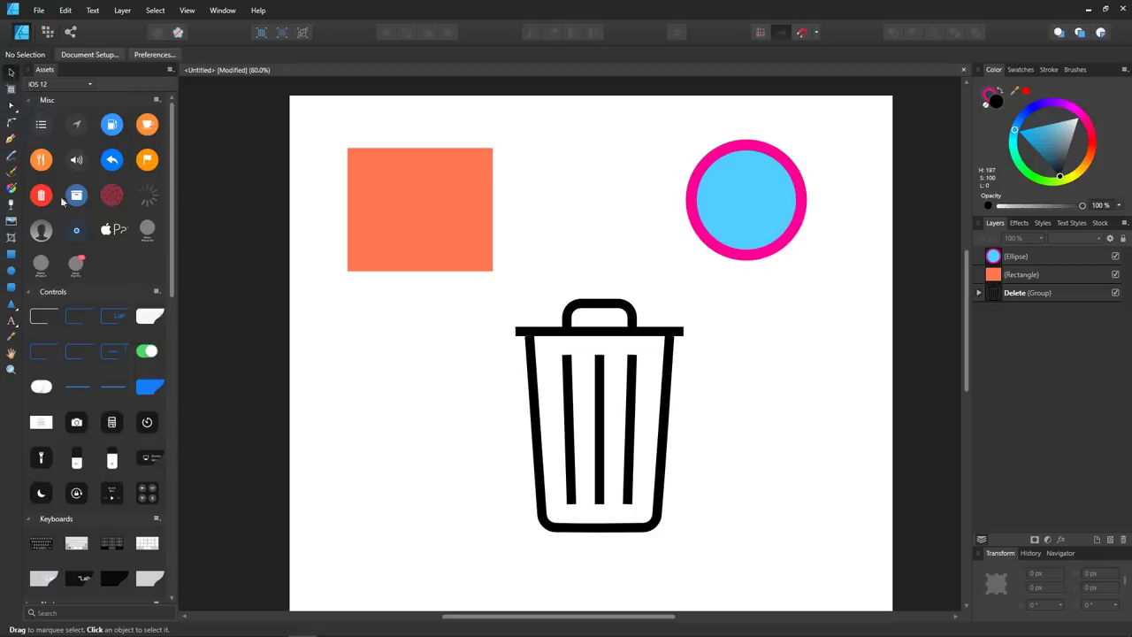
Convert the orange square to a curve by dragging a corner with the Corner tool
left_click(380, 175)
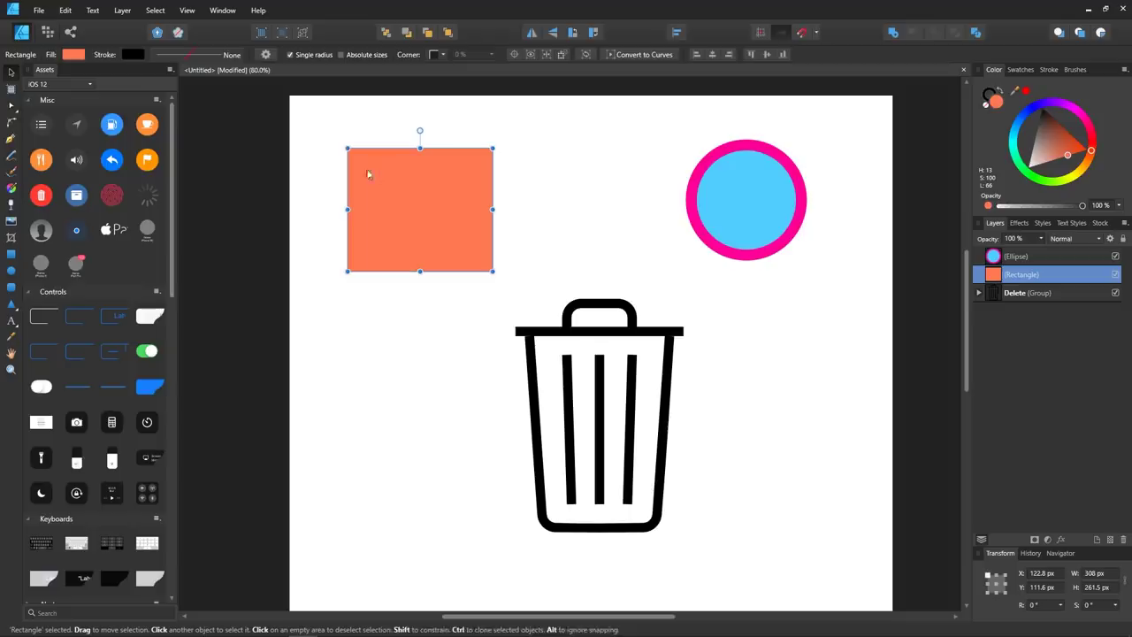
left_click(14, 124)
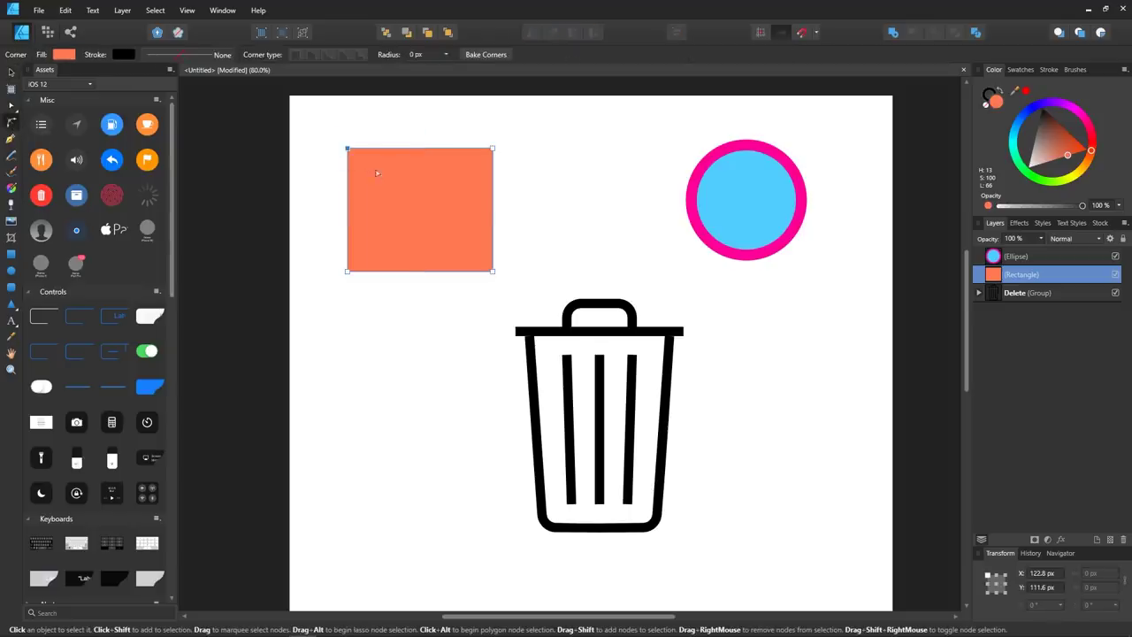
left_click_drag(392, 193, 392, 193)
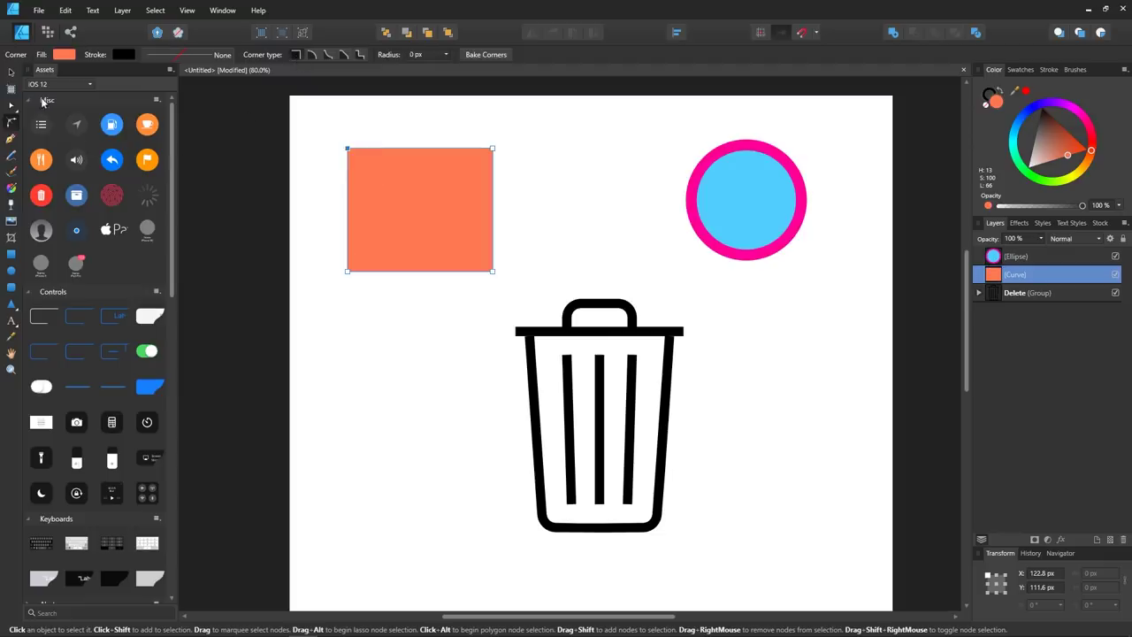
left_click(10, 73)
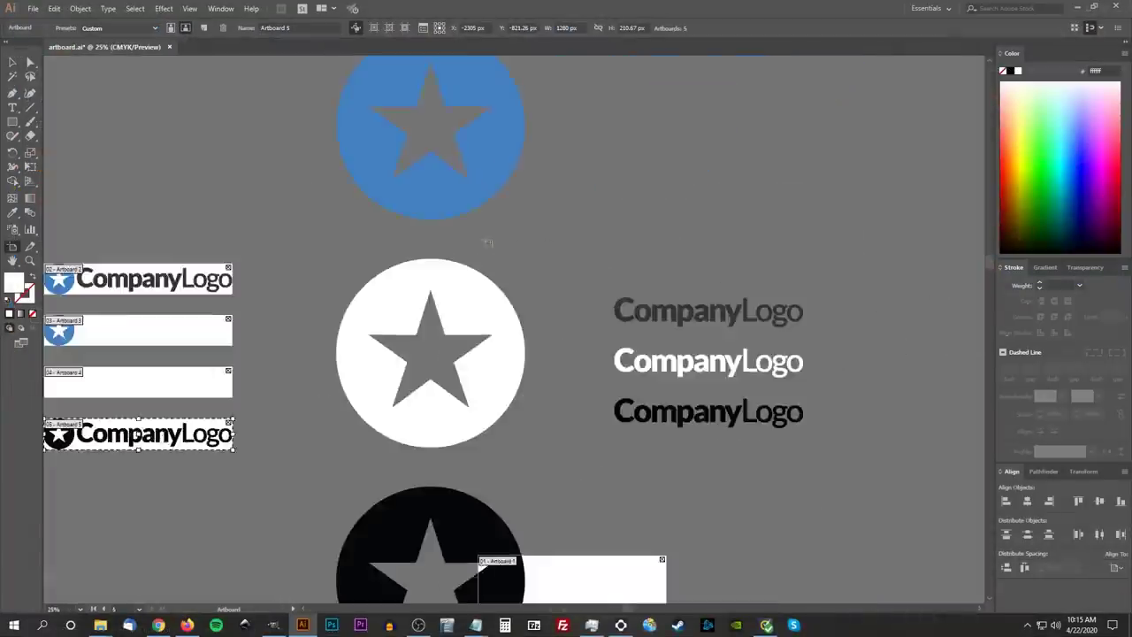
In Illustrator, make artboards from the CompanyLogo texts and fit artboard 1 over the black circle
left_click(707, 311)
left_click(708, 361)
left_click(708, 412)
scroll(478, 504, "down", 5)
left_click_drag(528, 368, 528, 505)
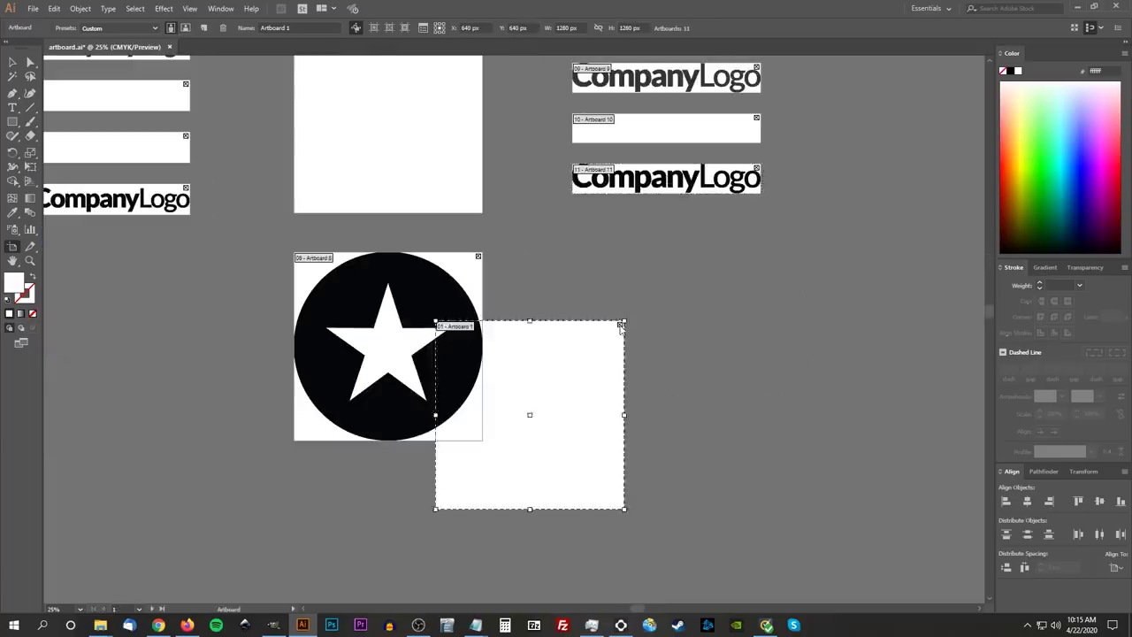
left_click_drag(529, 413, 390, 347)
scroll(621, 391, "up", 5)
key("ctrl+equal")
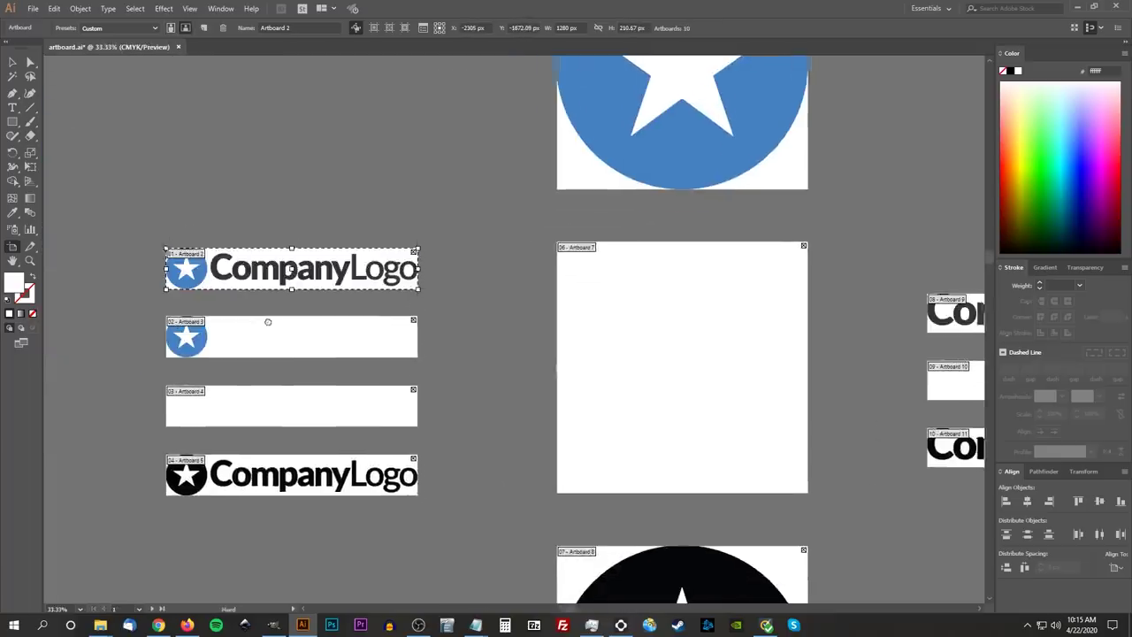
Select the top-left CompanyLogo artboard and start renaming it 'Lo'
left_click(215, 256)
left_click(288, 28)
type("Lo")
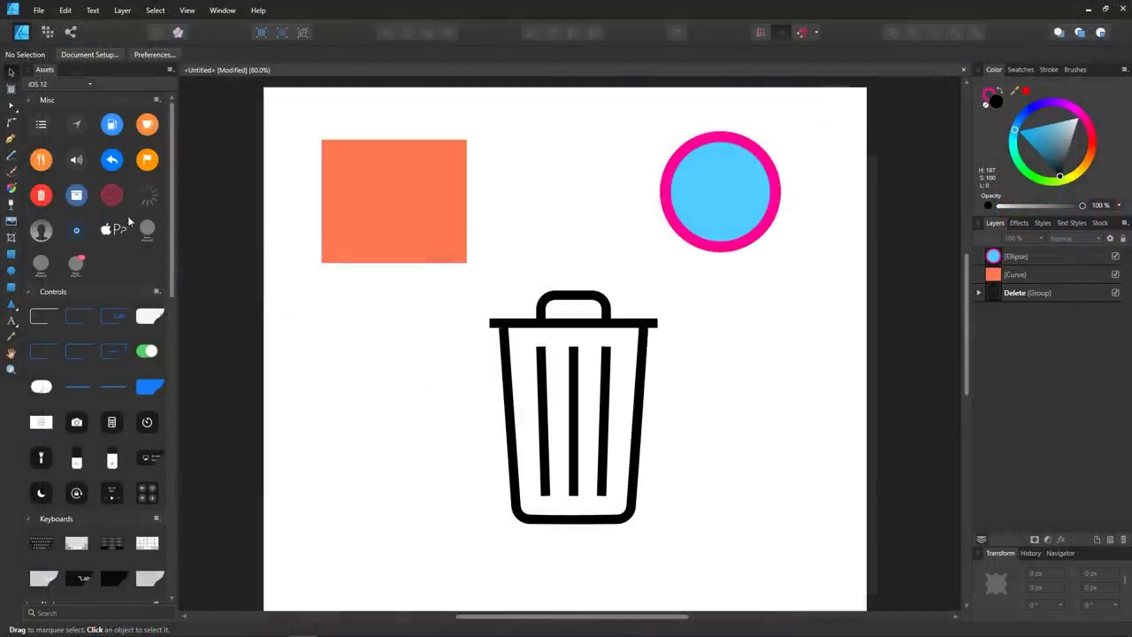
Place the pink Touch ID fingerprint icon on the page beside the trash can
left_click_drag(107, 197, 500, 444)
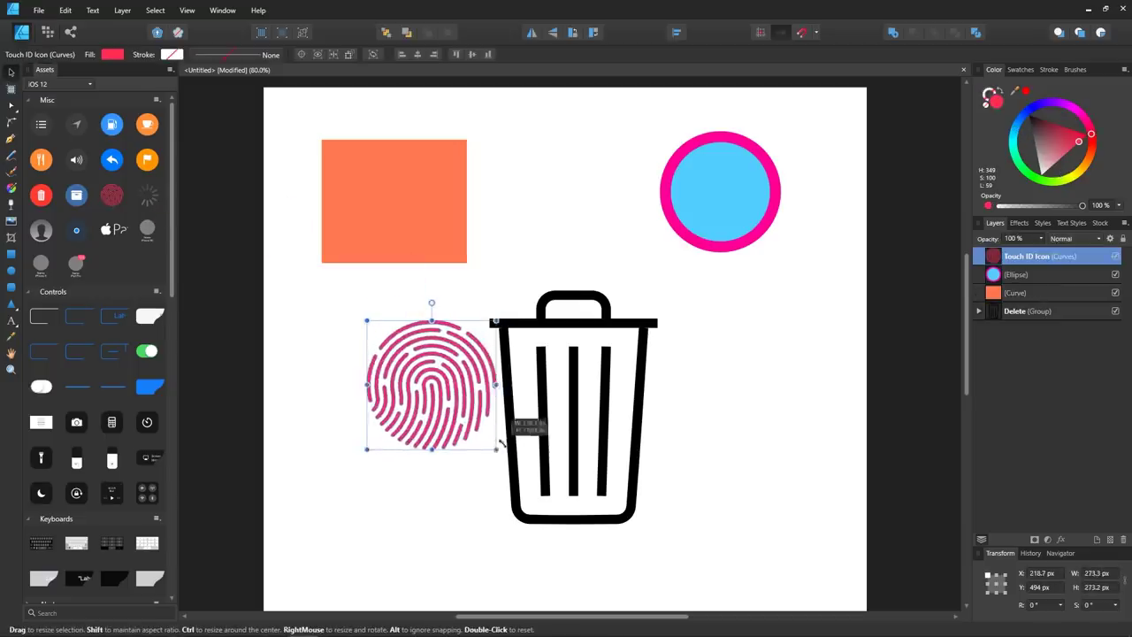
left_click_drag(434, 389, 400, 375)
left_click(273, 265)
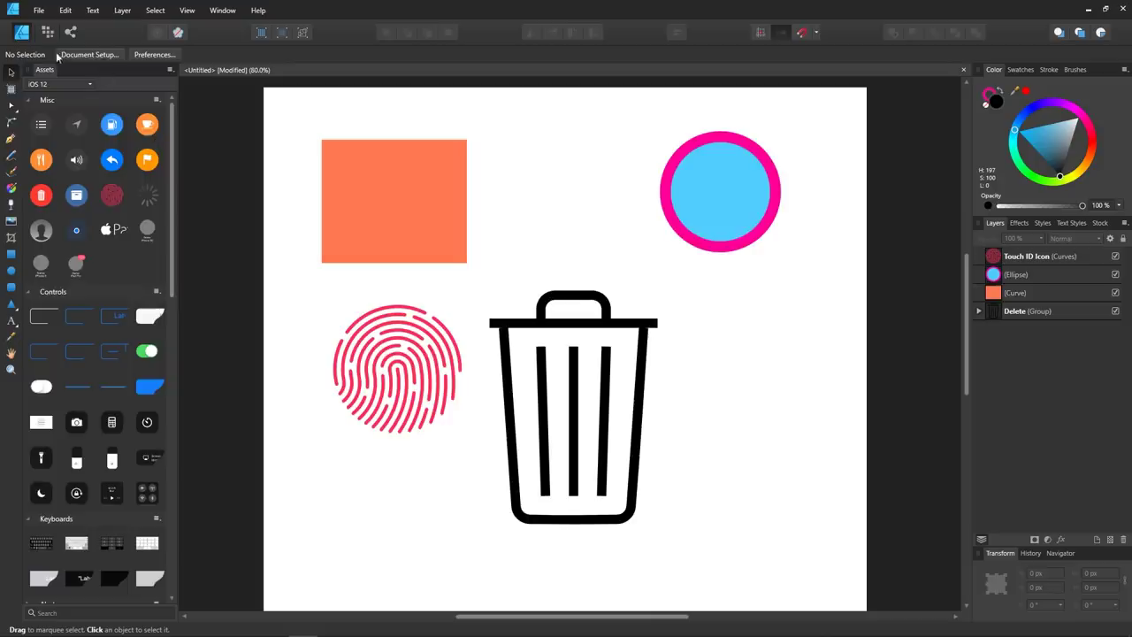
Undock and close the assets library, then fit the whole page in view
left_click_drag(45, 69, 277, 142)
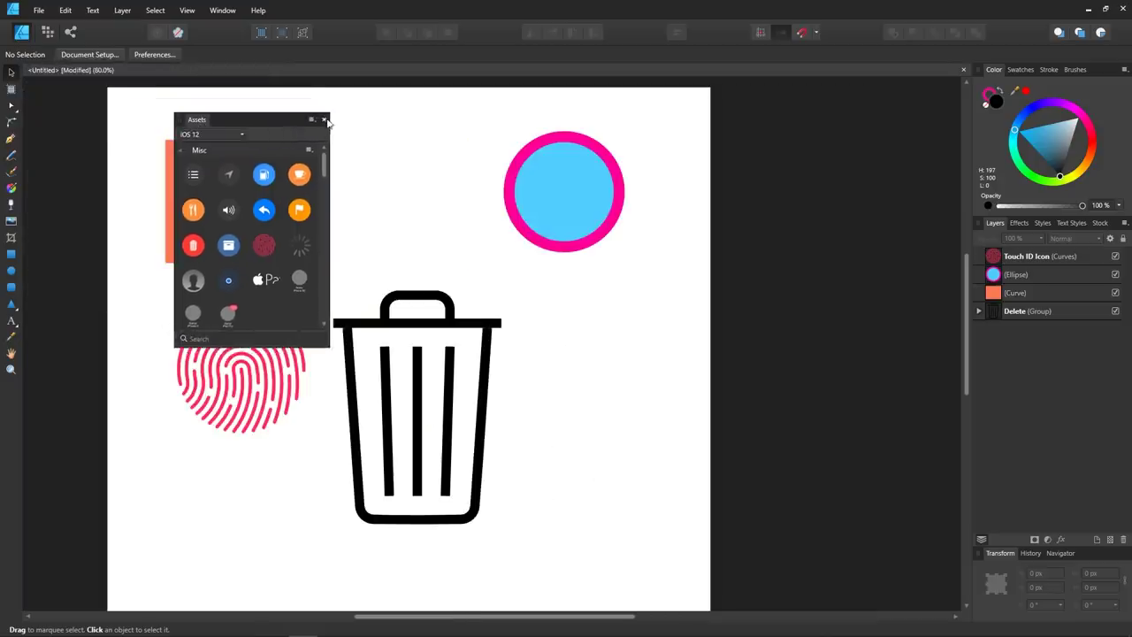
left_click(325, 119)
key("ctrl+0")
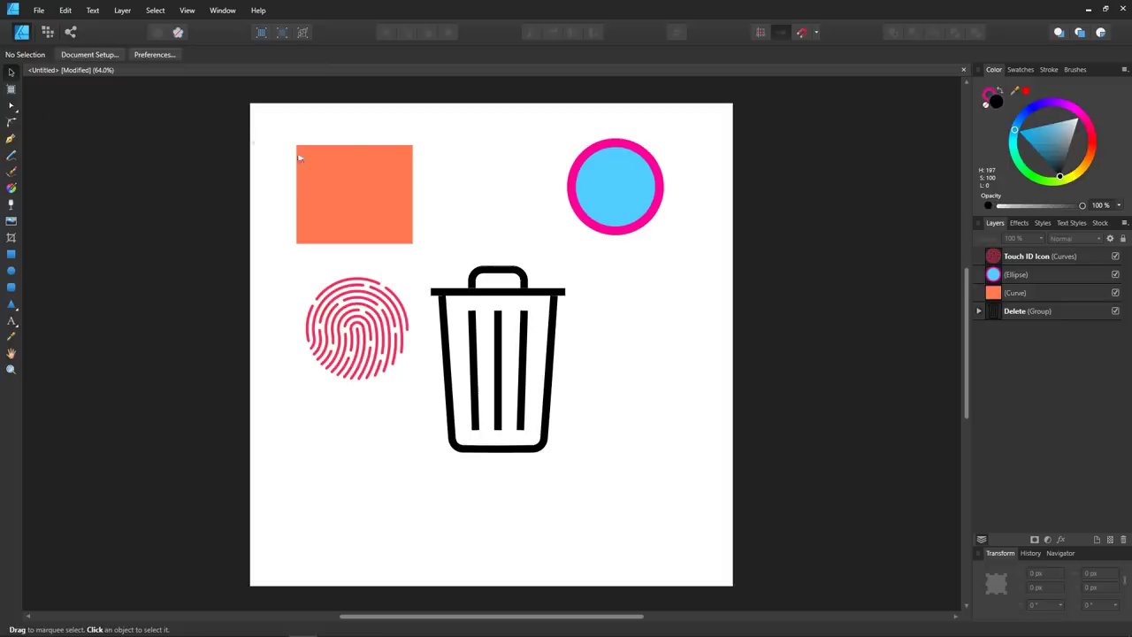
Nudge the orange square up and left, then look over the Alignment and Snapping options
left_click_drag(299, 157, 288, 147)
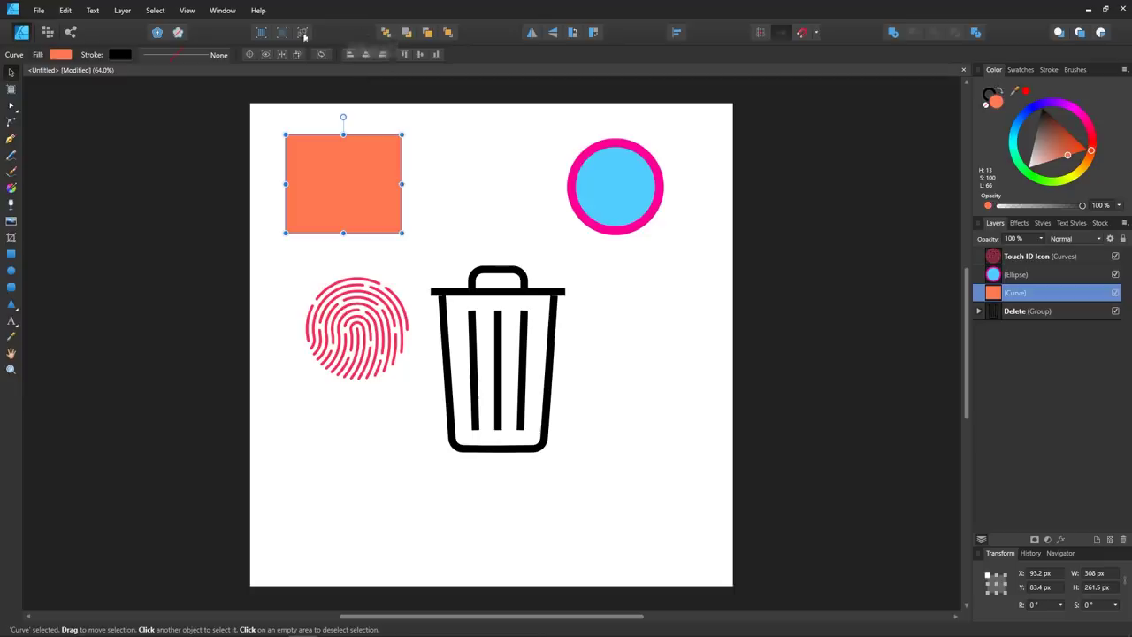
scroll(380, 188, "up", 1)
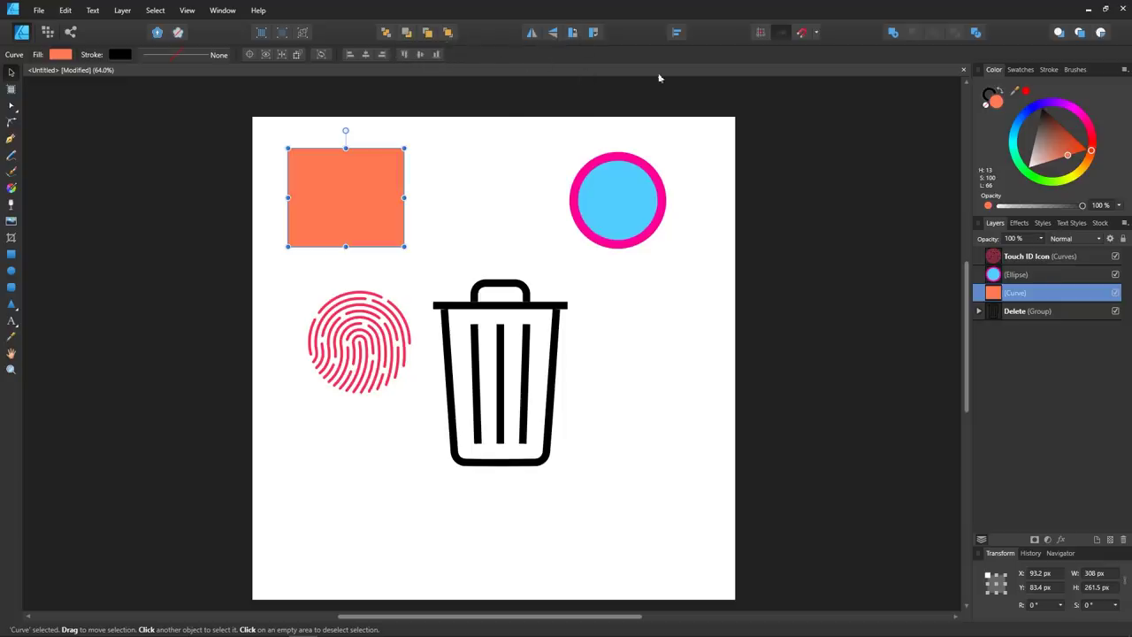
left_click(678, 35)
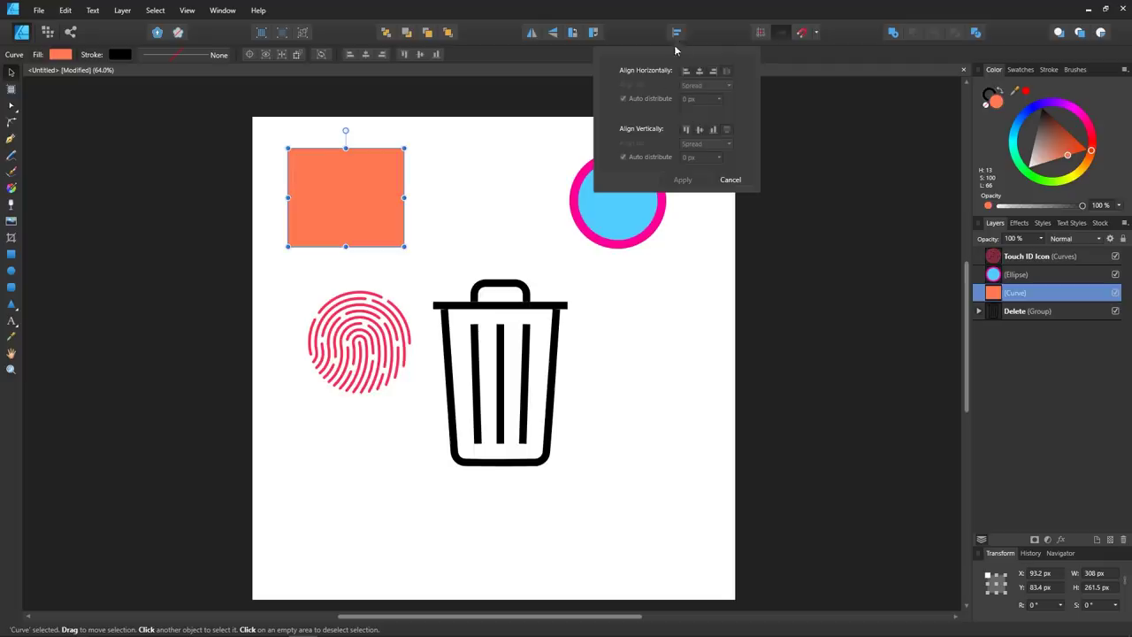
left_click(678, 36)
left_click(816, 34)
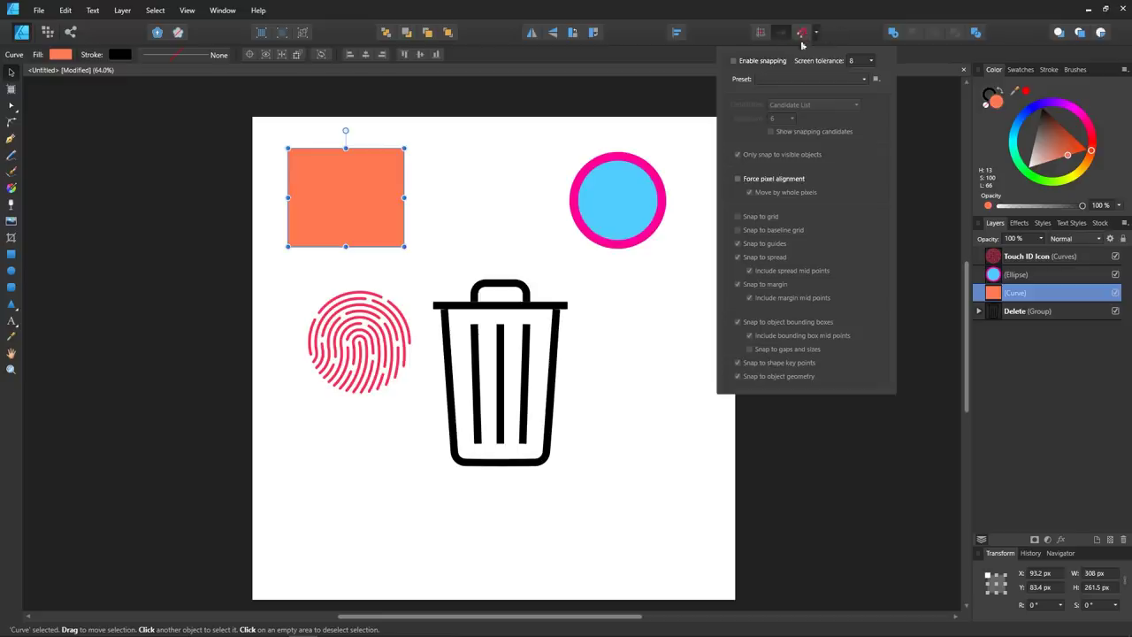
left_click(829, 36)
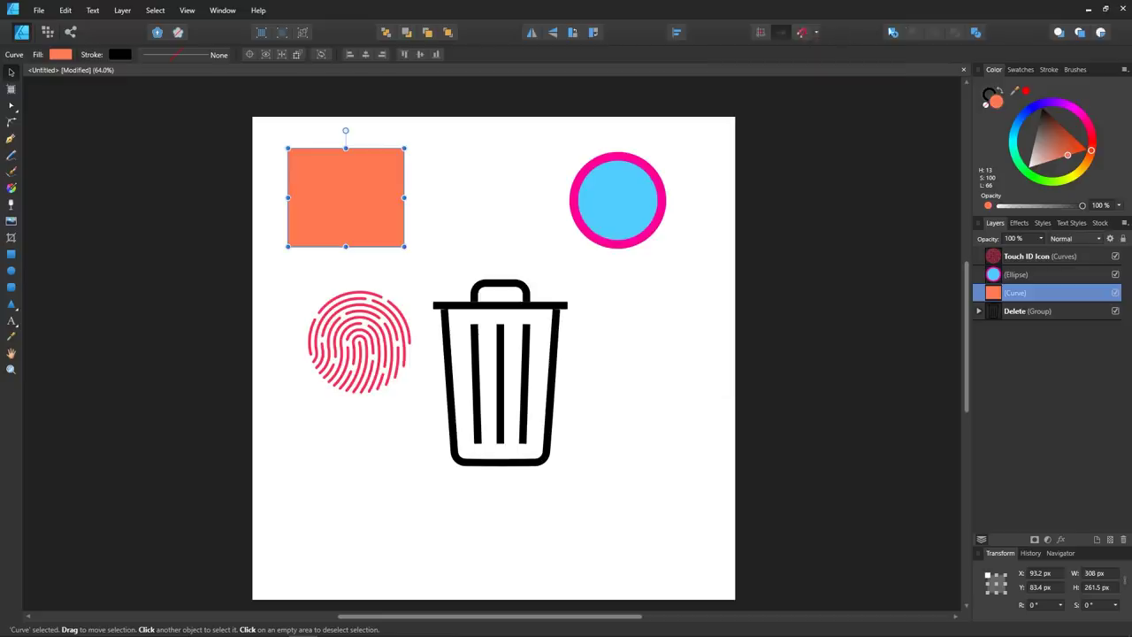
Place the blue circle over the square's right edge, merge them with Add, then undo it
left_click_drag(628, 190, 433, 209)
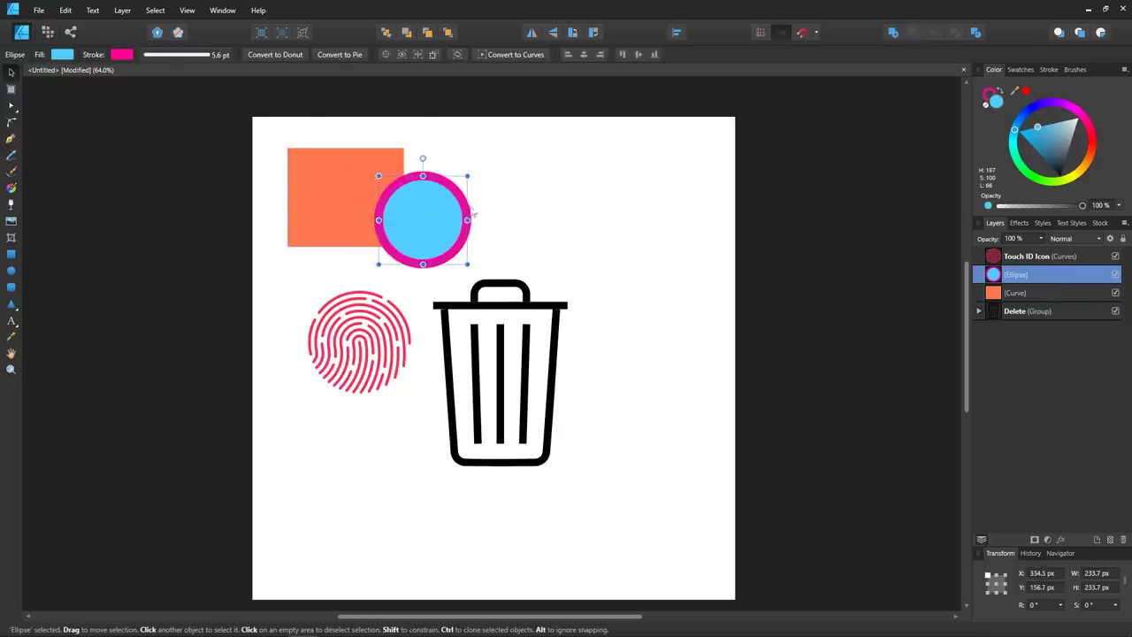
left_click(391, 195, "shift")
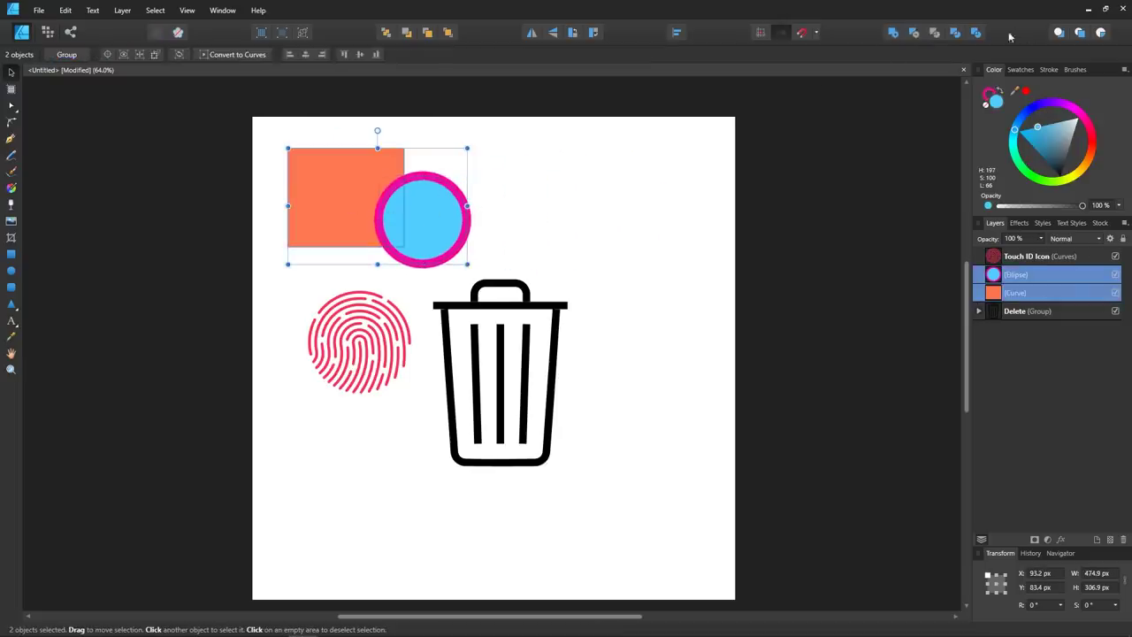
left_click(893, 33)
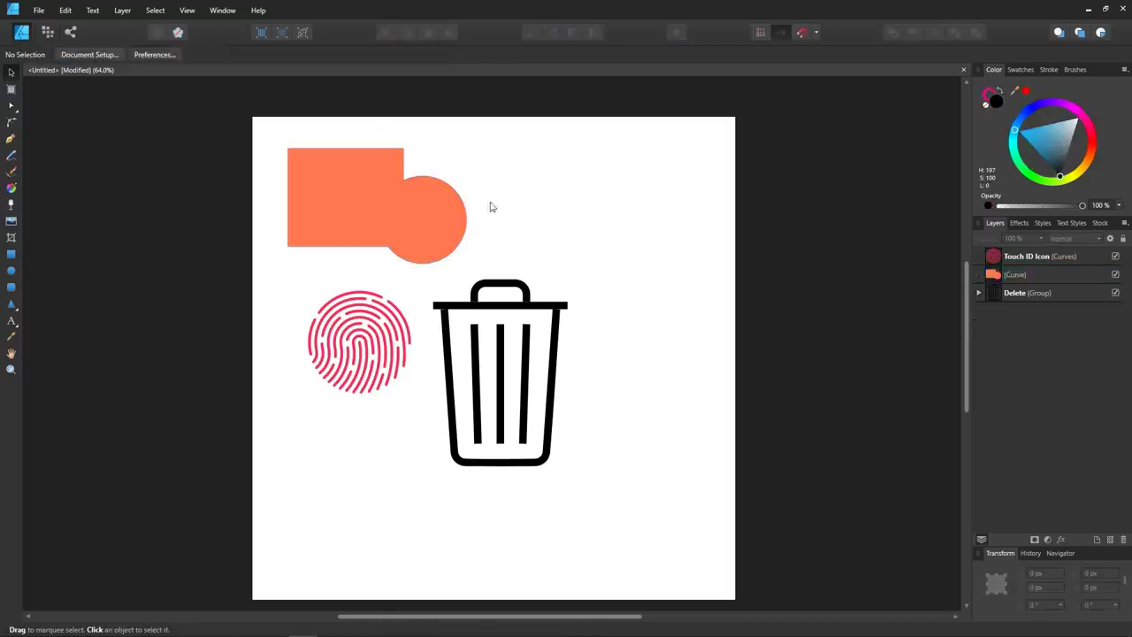
key("ctrl+z")
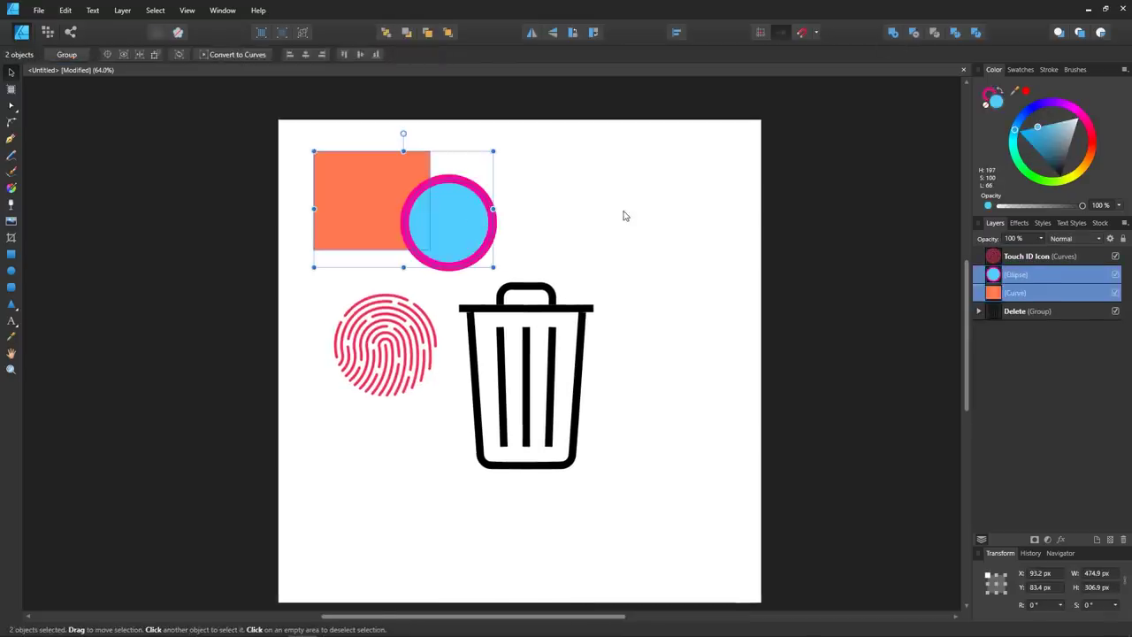
left_click(625, 215)
Select, then deselect, the ringed circle and apply a merge from the path operations list
left_click(387, 232)
key("ctrl+d")
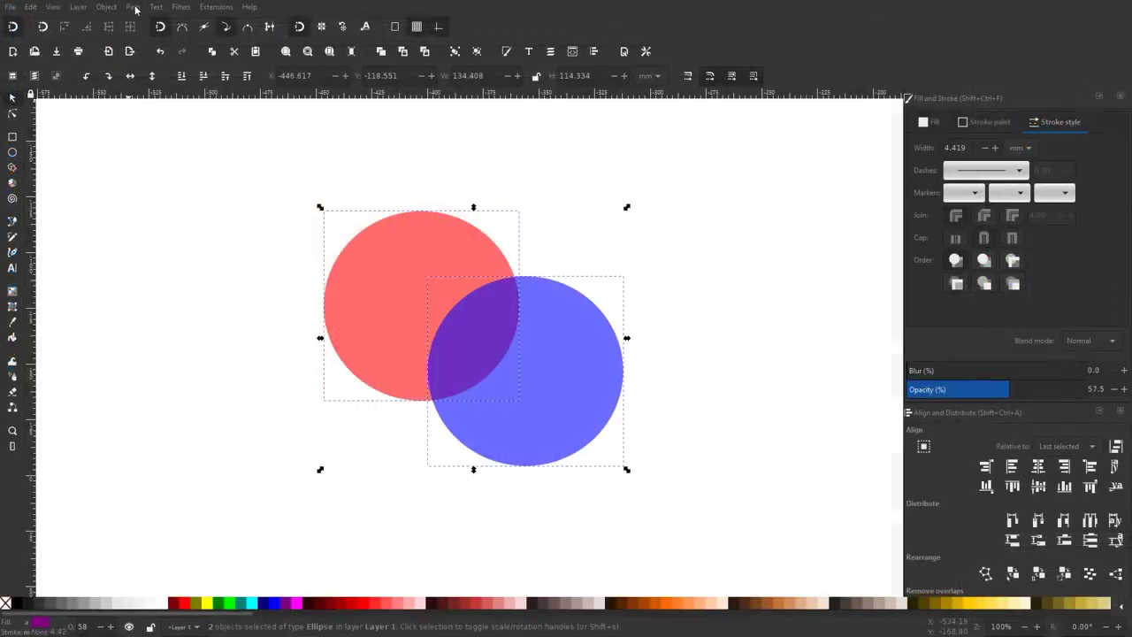
left_click(133, 7)
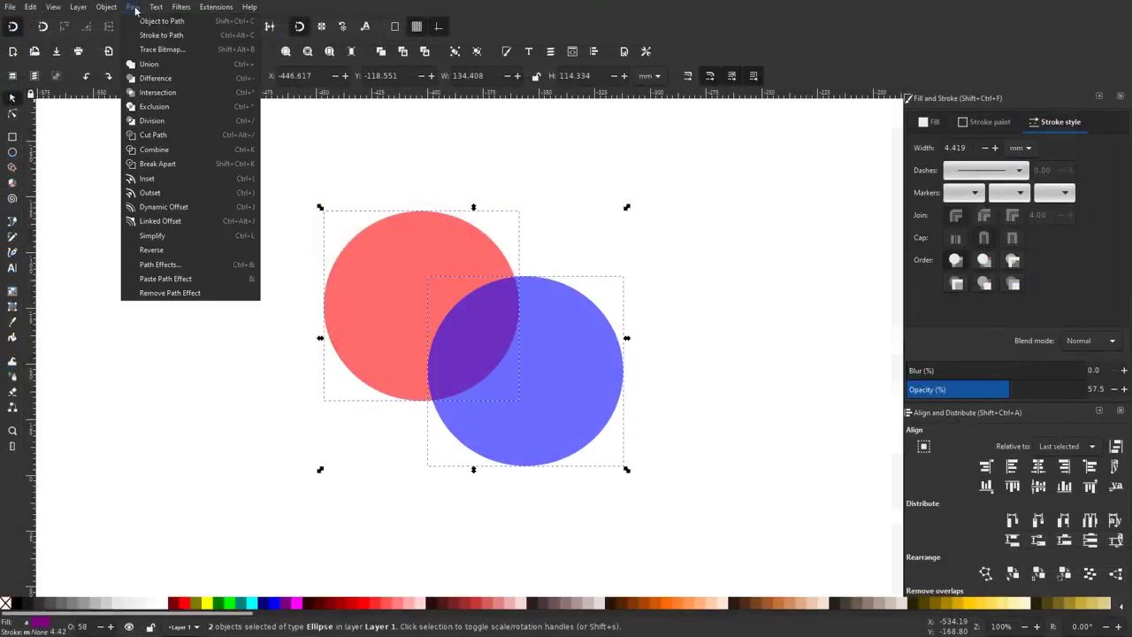
left_click(147, 66)
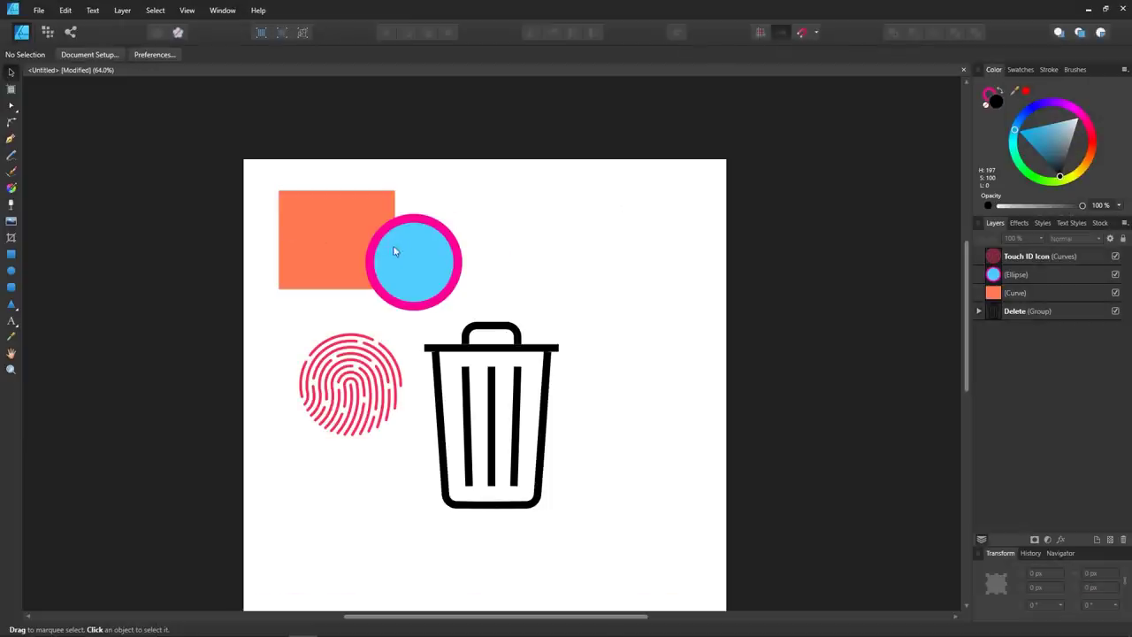
Move the ringed circle right, away from the square, and switch colour editing between stroke and fill
left_click_drag(395, 252, 540, 249)
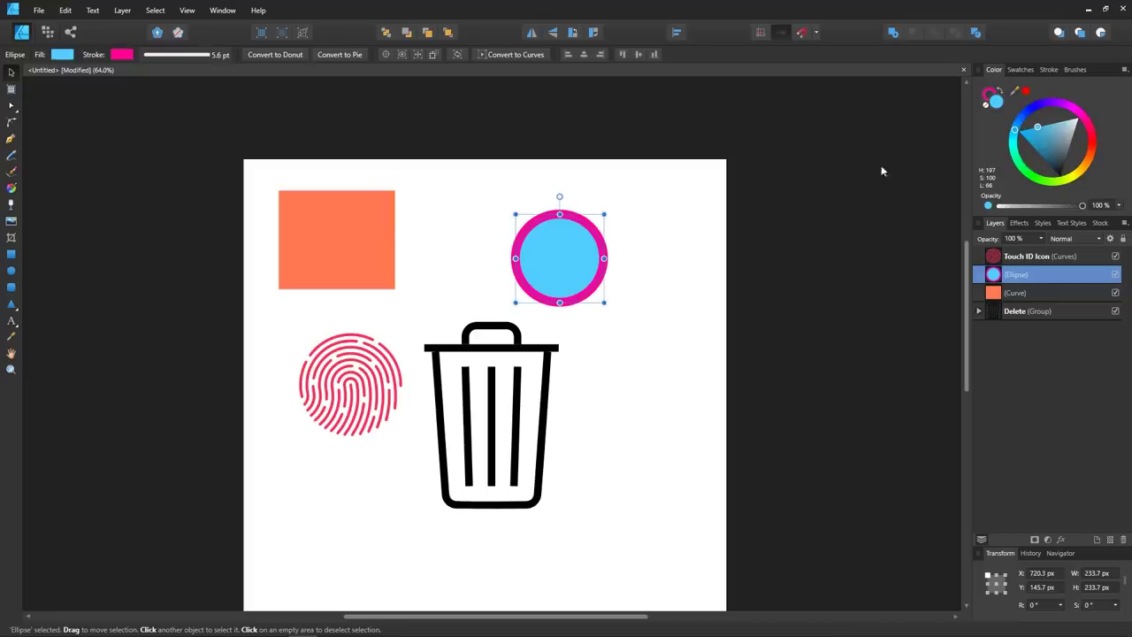
left_click_drag(655, 227, 660, 189)
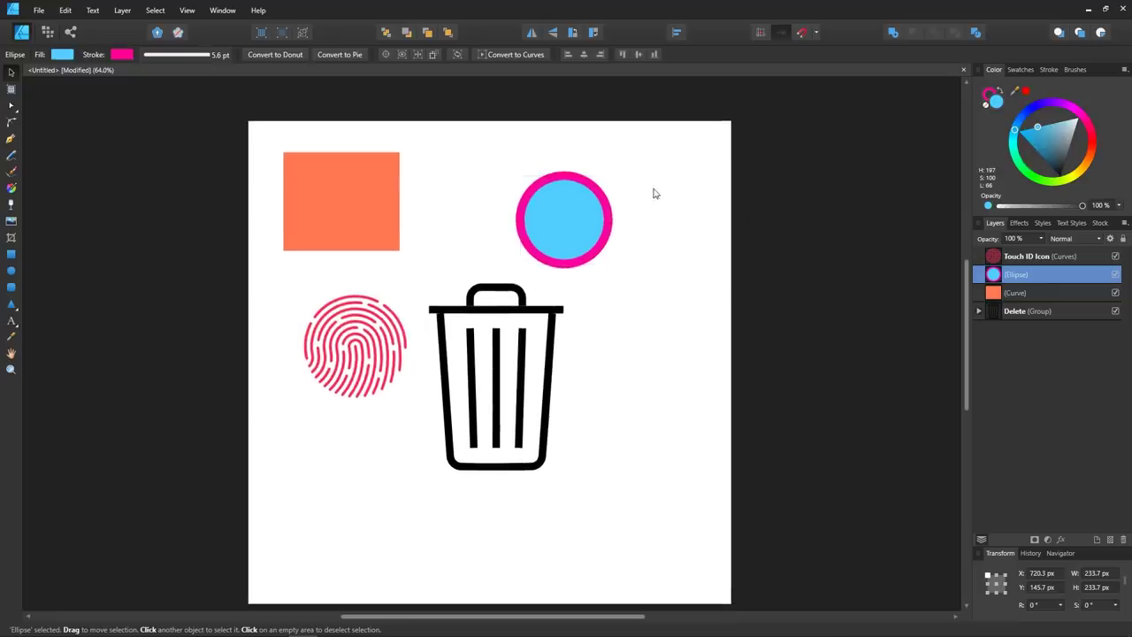
left_click(991, 92)
left_click(997, 104)
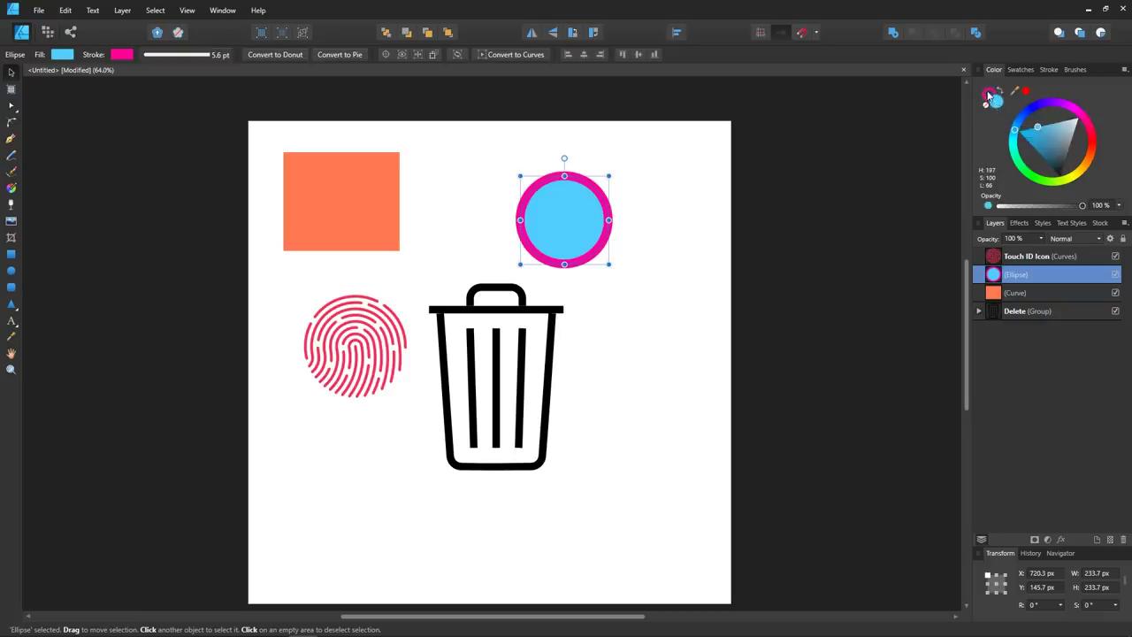
left_click(990, 94)
left_click(996, 103)
Toggle stroke and fill editing, then give the circle a green fill and a red outline
left_click(990, 94)
left_click(996, 101)
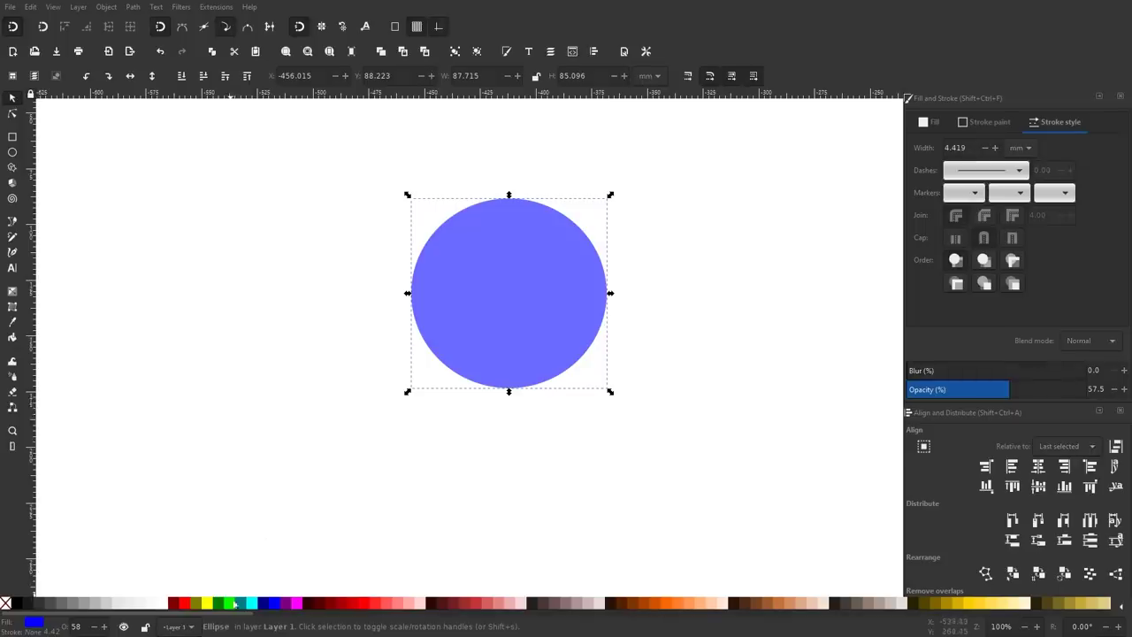
left_click(233, 607)
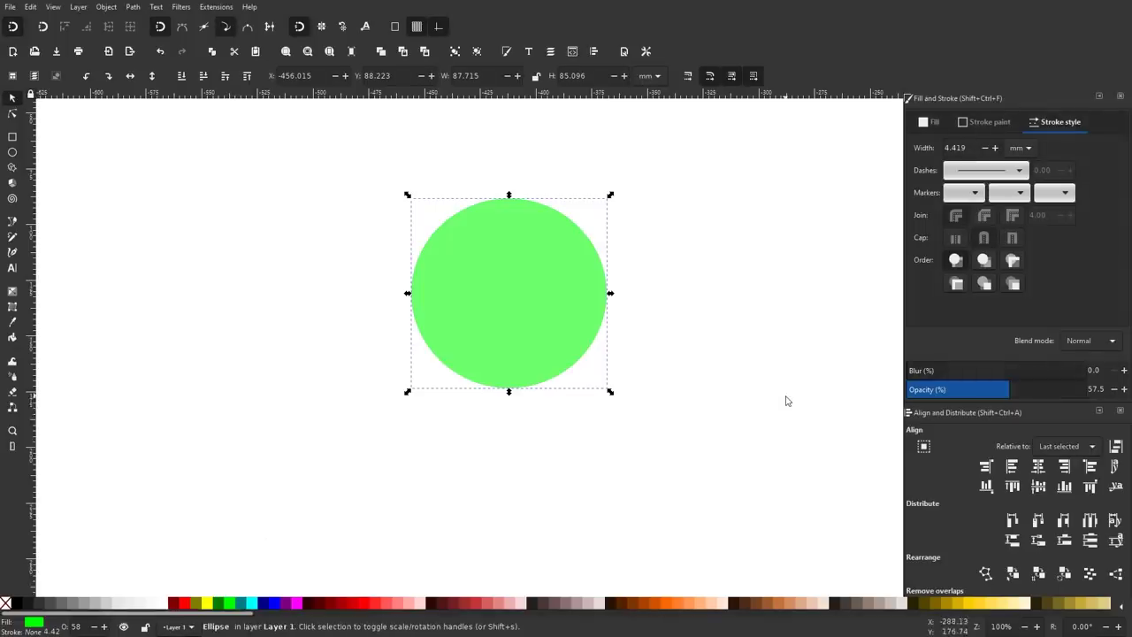
left_click(185, 605, "shift")
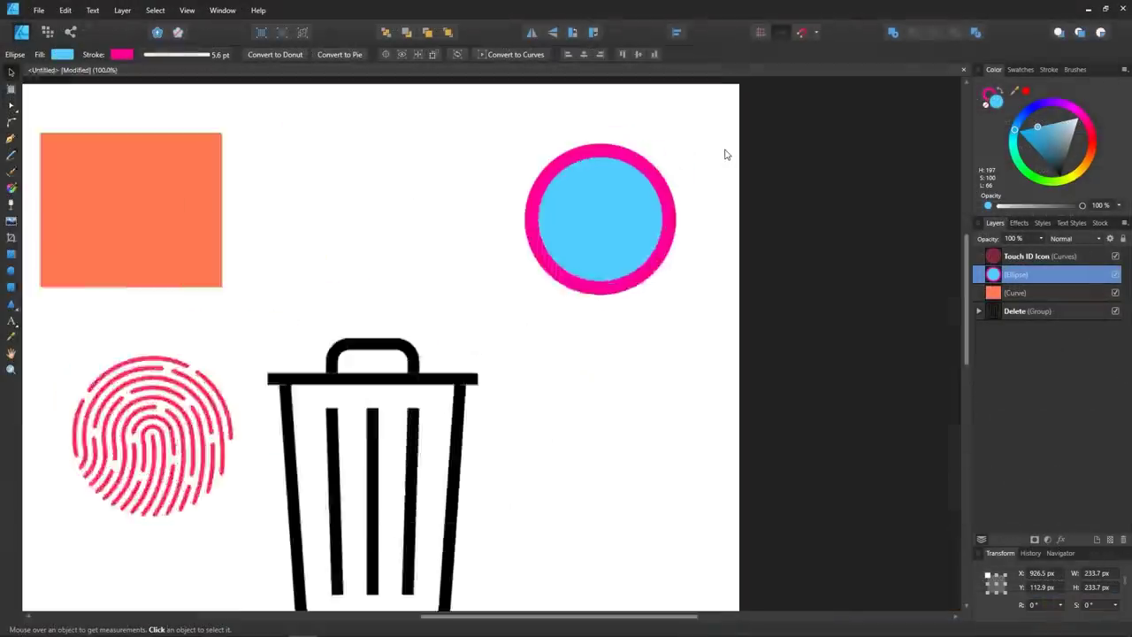
Browse the swatch palettes, then vary the ringed circle's stroke width in the Stroke settings
scroll(726, 157, "up", 3)
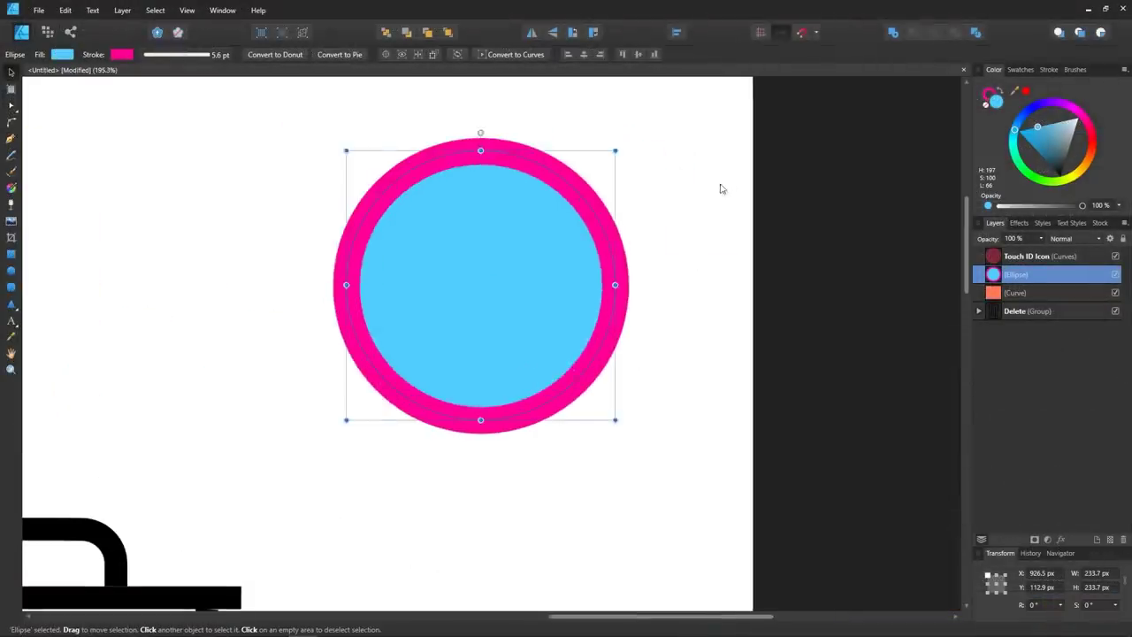
left_click(1021, 69)
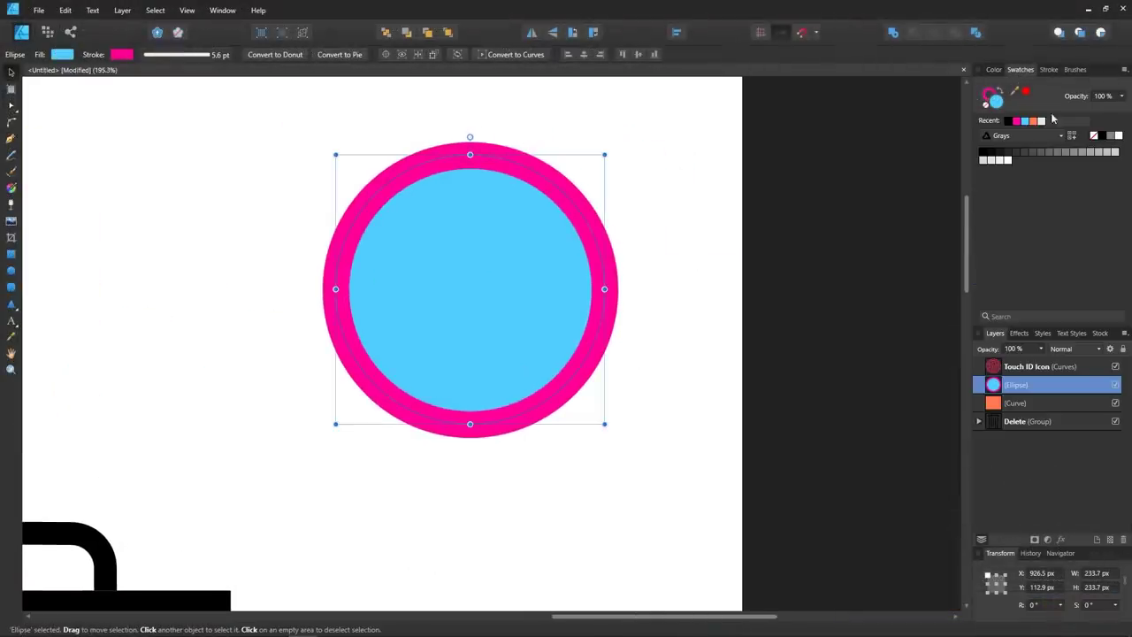
left_click(1050, 137)
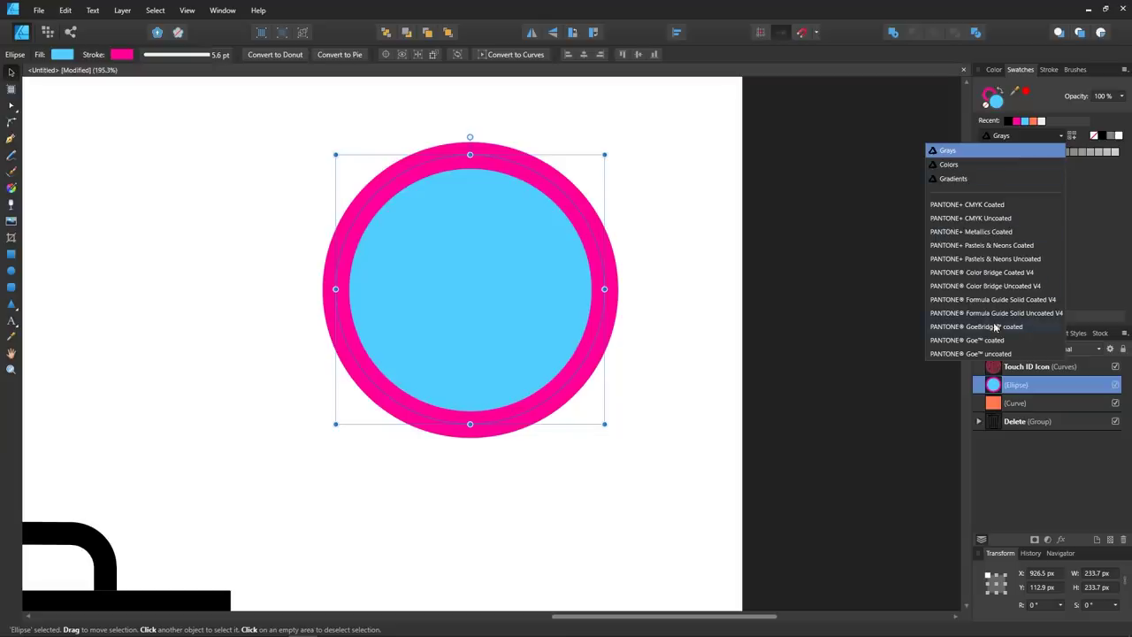
left_click(1094, 216)
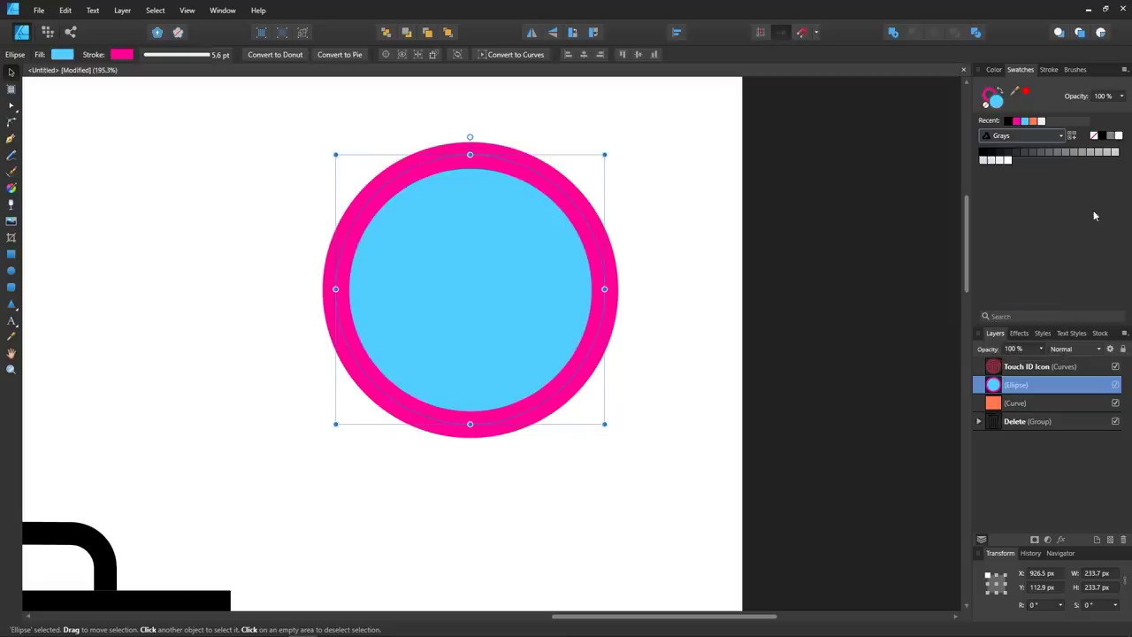
left_click(1050, 71)
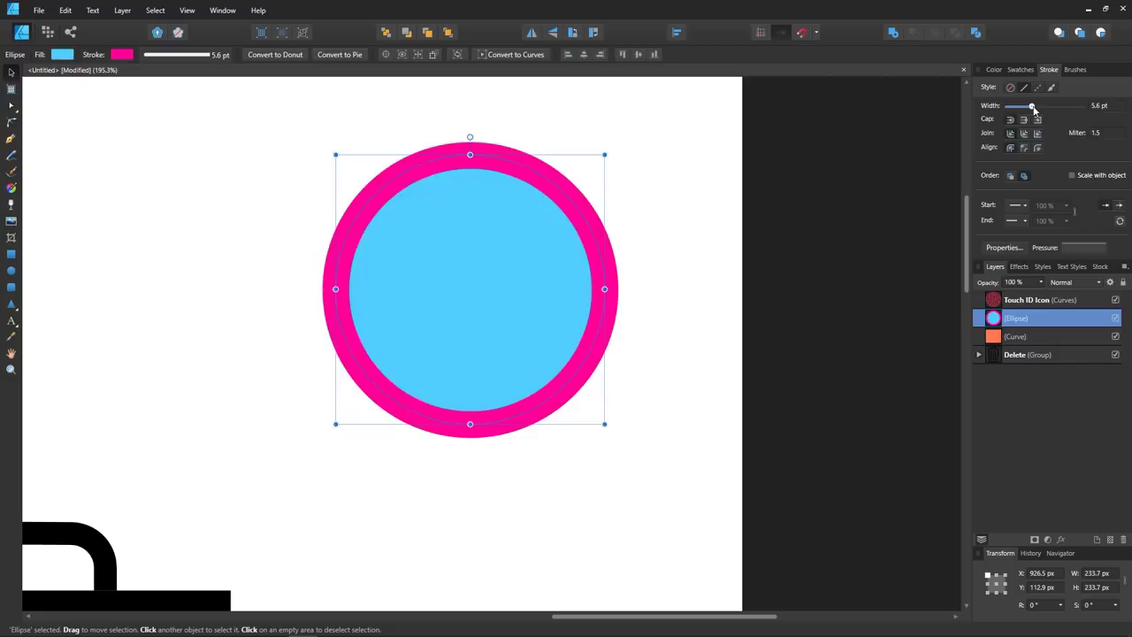
mouse_move(1033, 108)
left_mouse_down()
mouse_move(1048, 109)
mouse_move(1023, 113)
mouse_move(1065, 118)
left_mouse_up()
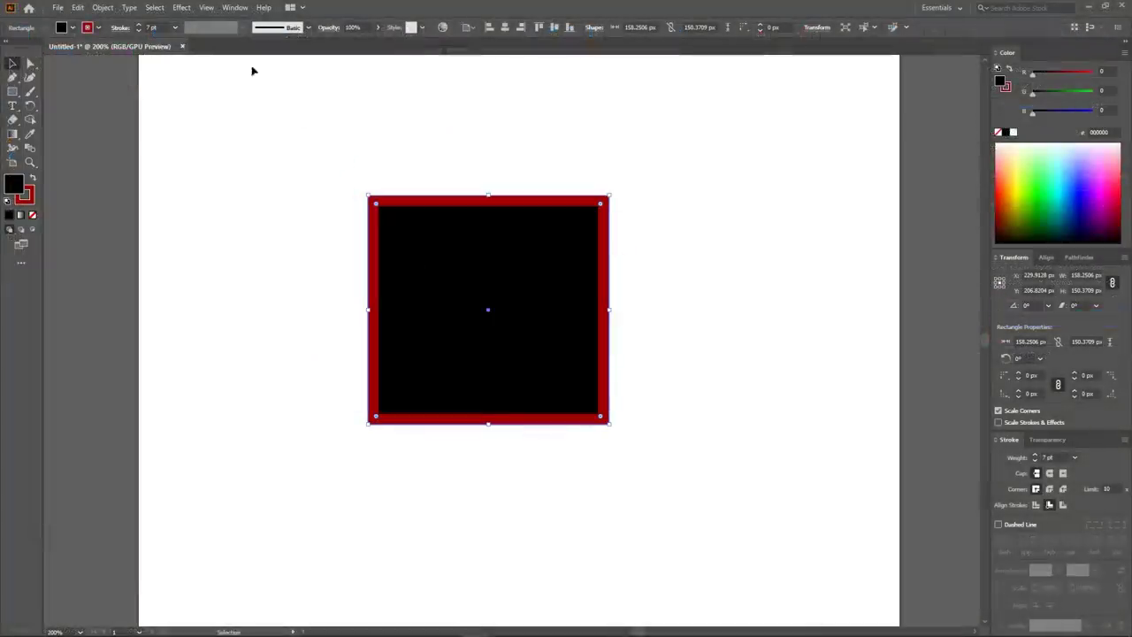
Set the square's stroke weight to 4 pt, then 20 pt, then back to 4 pt
left_click(175, 28)
left_click(189, 122)
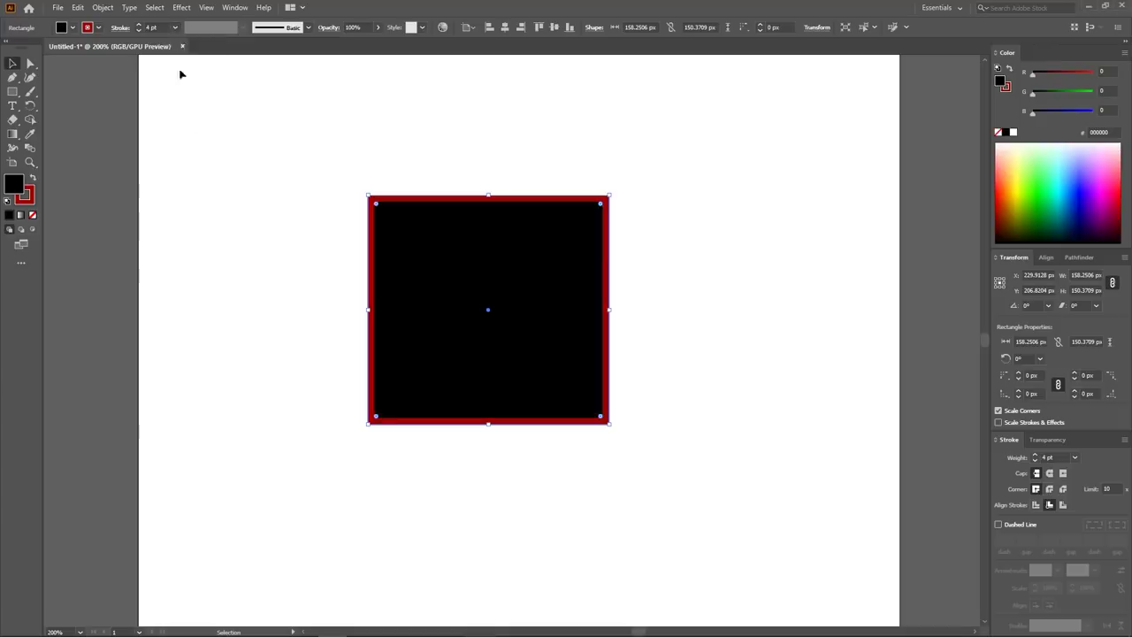
left_click(175, 27)
left_click(195, 254)
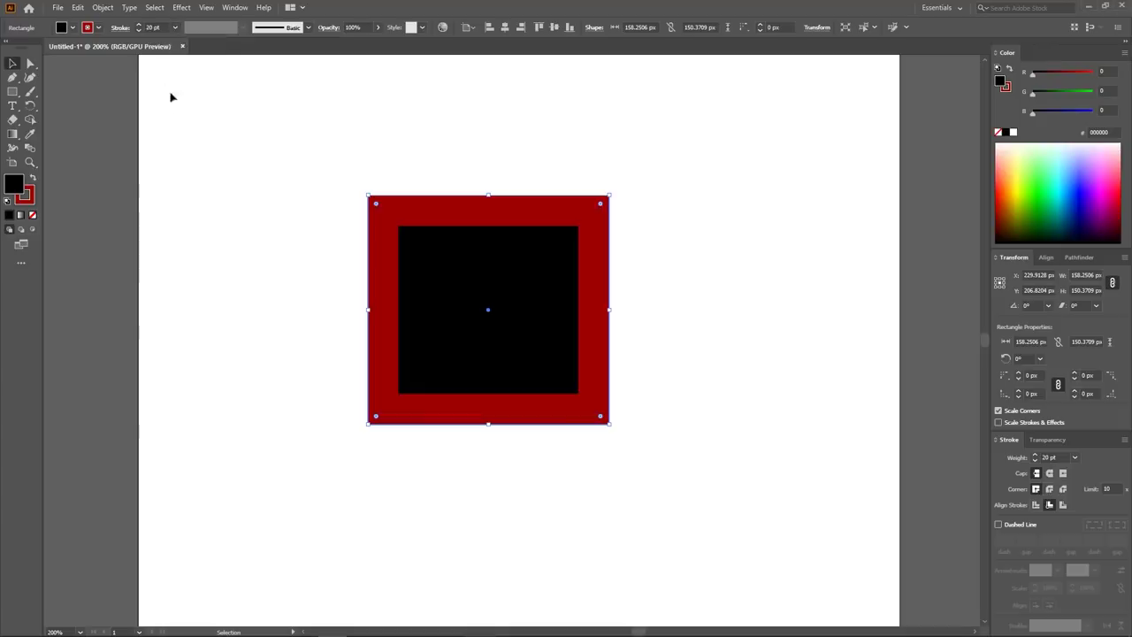
left_click(177, 28)
left_click(189, 122)
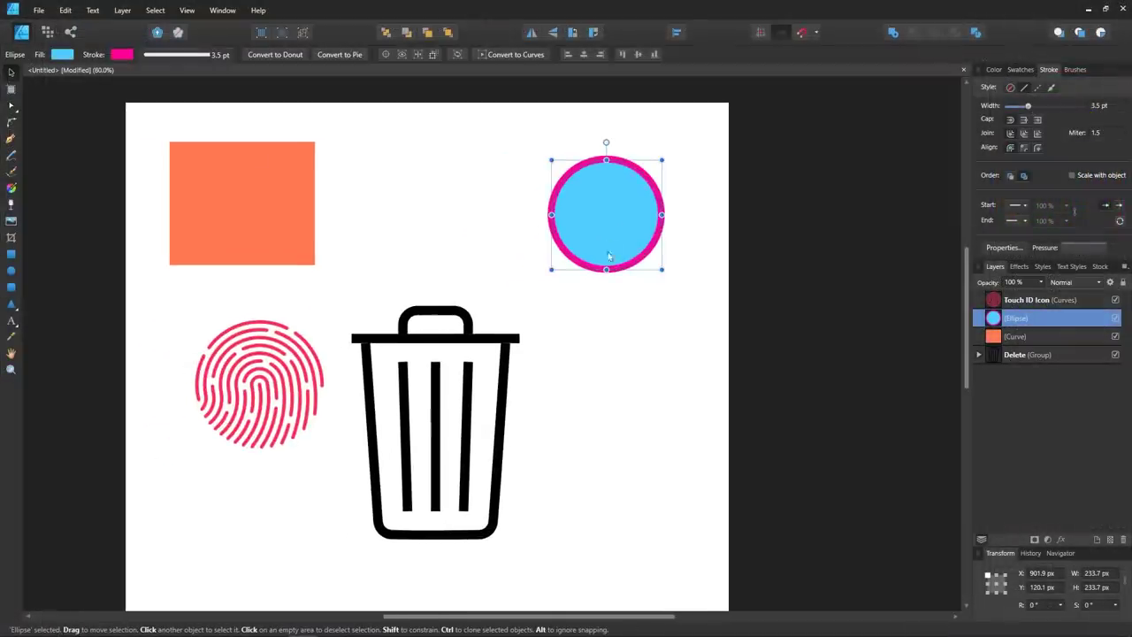
Nudge the ringed circle slightly left and apply an acrylic brush to its ring
left_click_drag(645, 218, 625, 226)
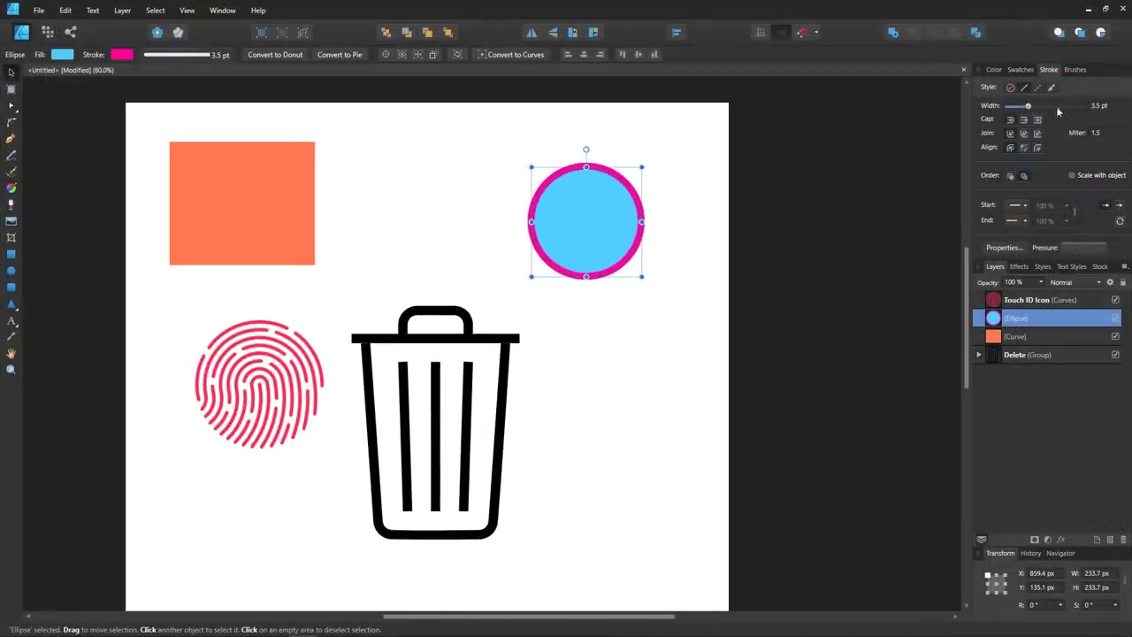
left_click(1074, 71)
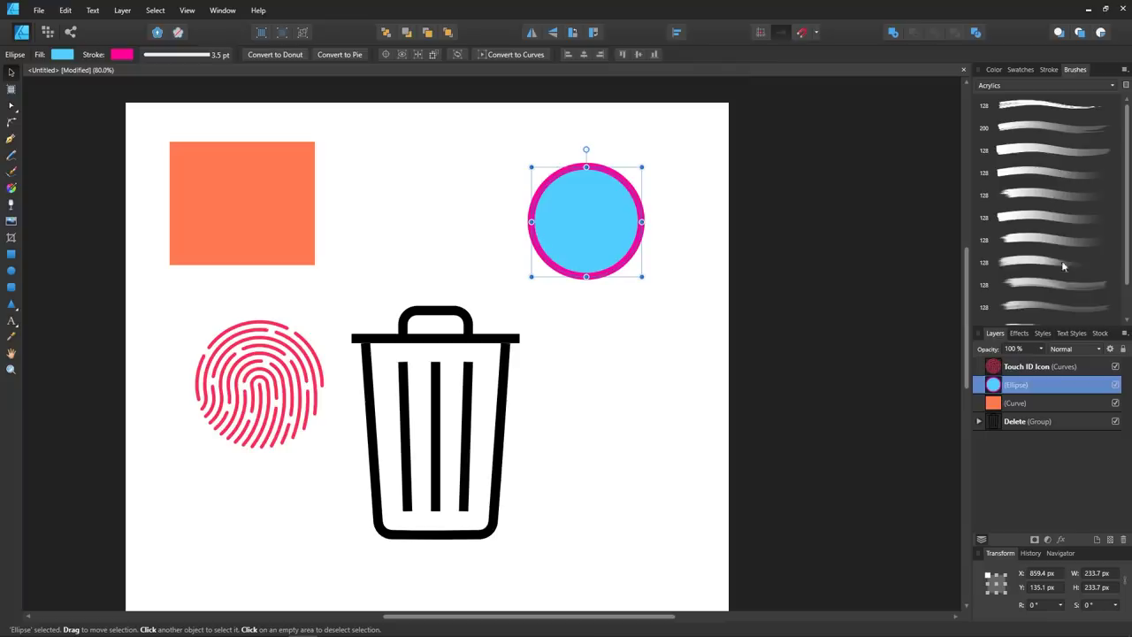
scroll(1057, 212, "down", 2)
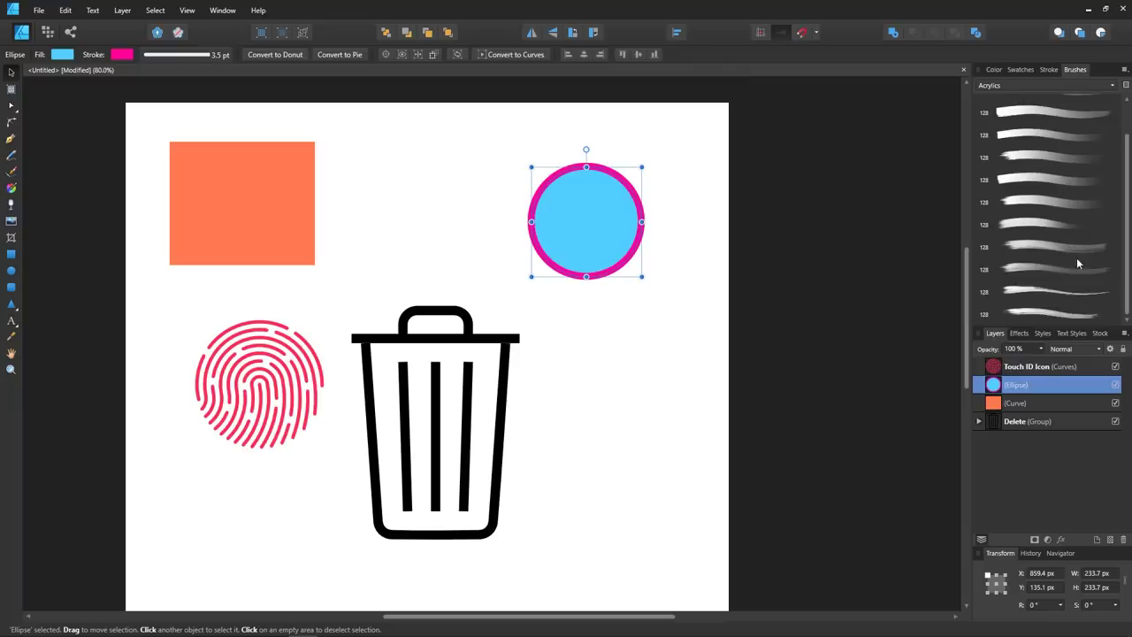
scroll(1071, 248, "up", 1)
left_click(1049, 171)
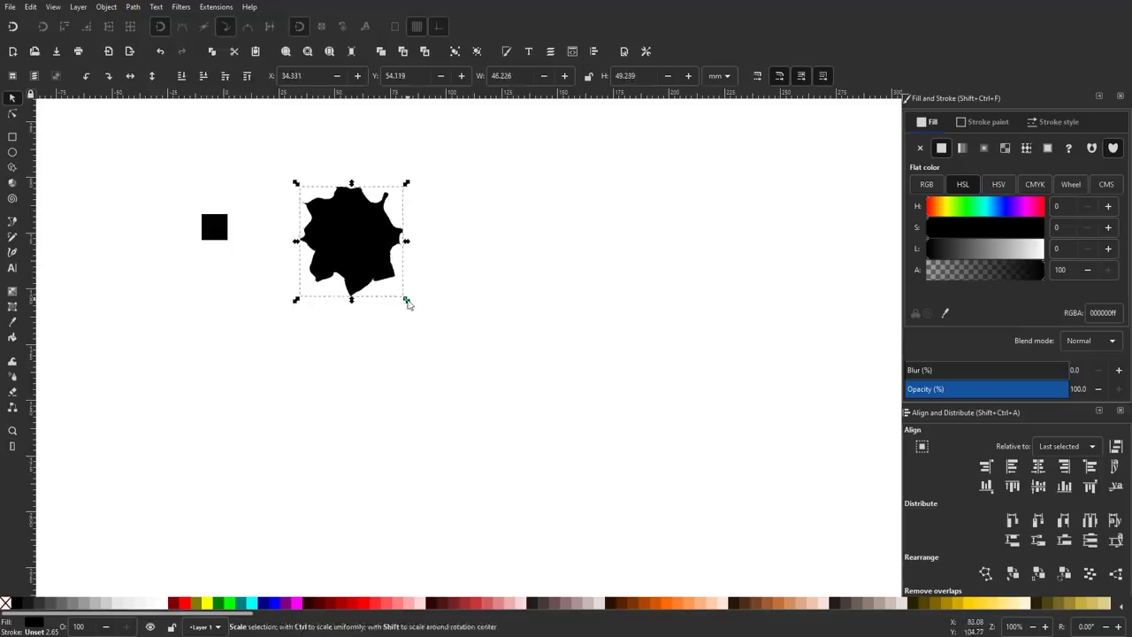
Shrink and copy the star, then draw a star-patterned freehand stroke across the page
left_click_drag(404, 298, 360, 242)
right_click(342, 215)
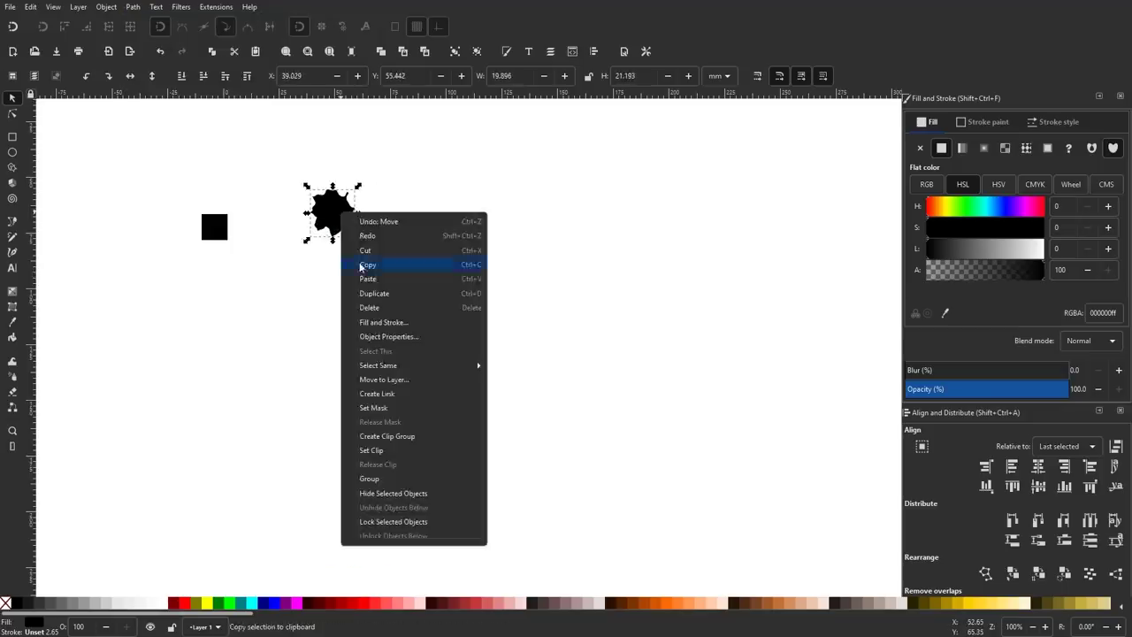
left_click(361, 266)
key("p")
left_click_drag(151, 402, 712, 319)
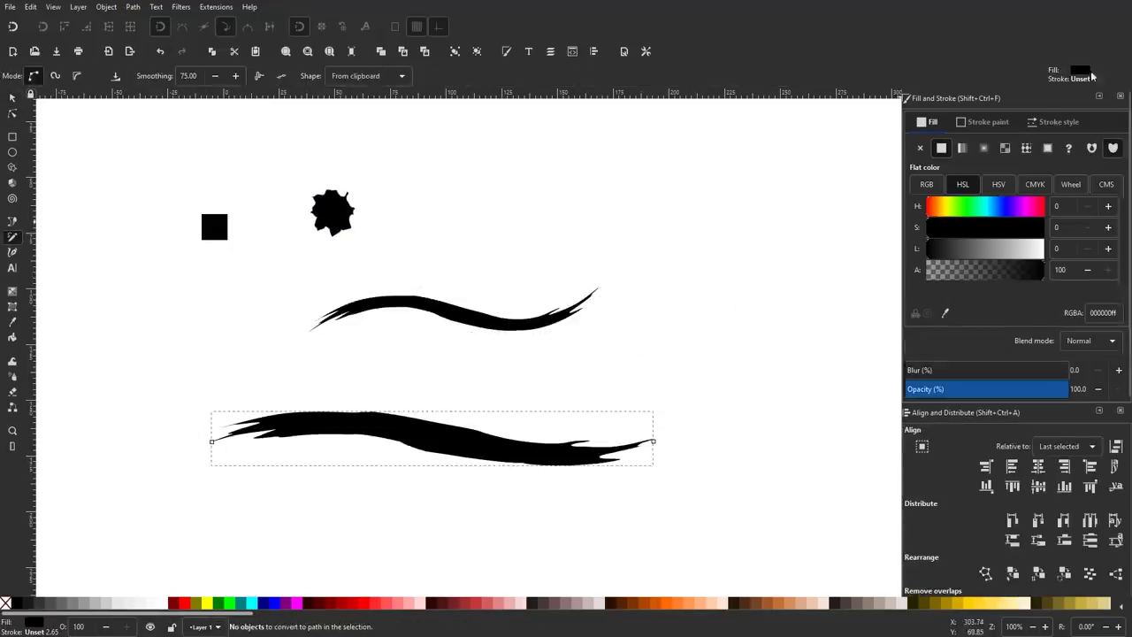
double_click(12, 237)
key("Escape")
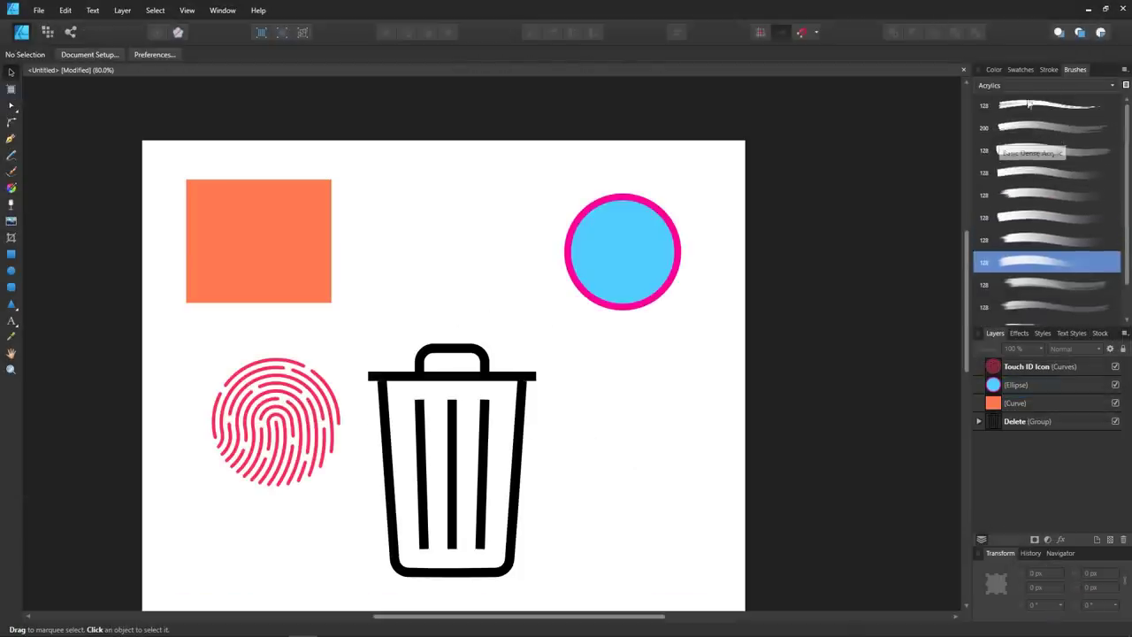
left_click(994, 69)
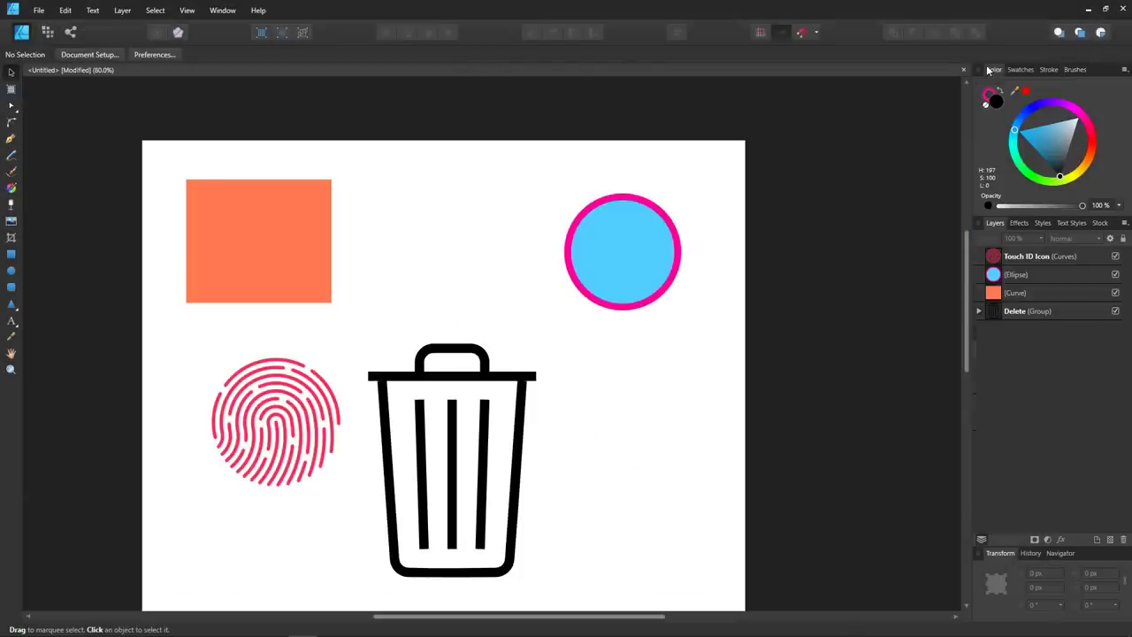
left_click(1028, 257)
left_click(1023, 275)
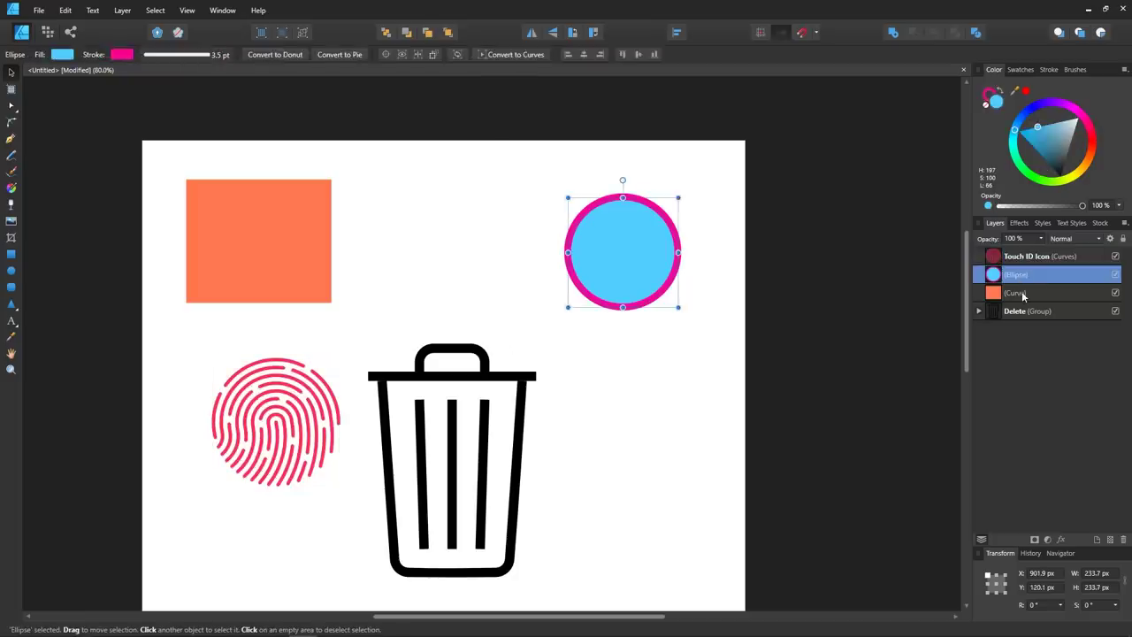
left_click(1022, 295)
left_click(1024, 311)
left_click(1019, 257)
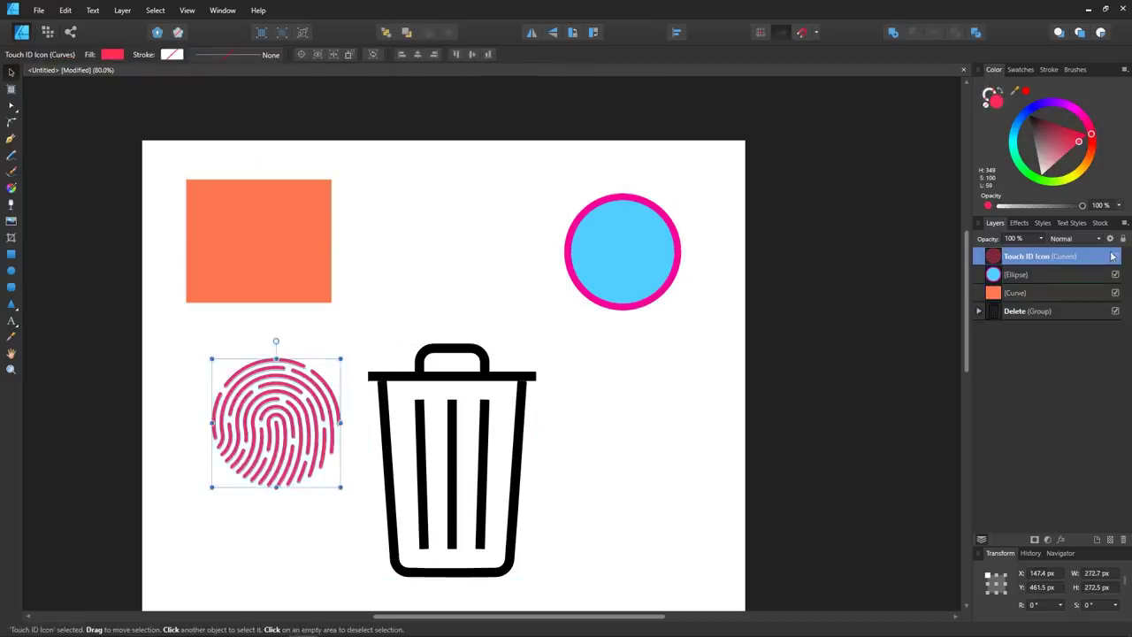
key("ctrl+0")
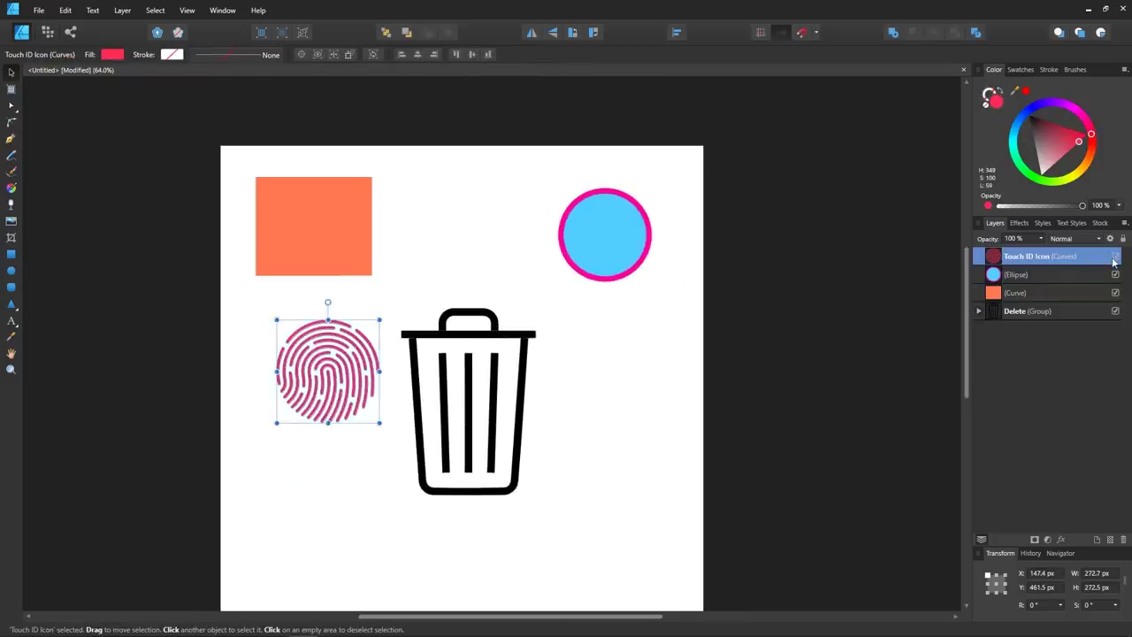
left_click(1114, 256)
left_click(1116, 274)
left_click(1115, 293)
double_click(1115, 312)
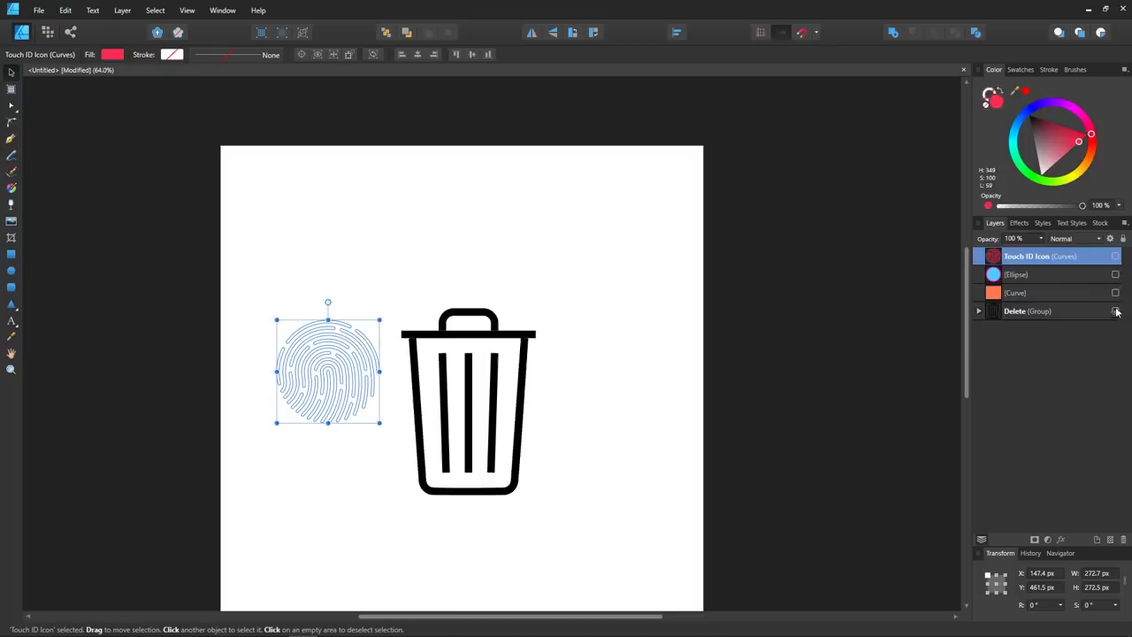
left_click(1115, 293)
left_click(1116, 274)
left_click(1116, 257)
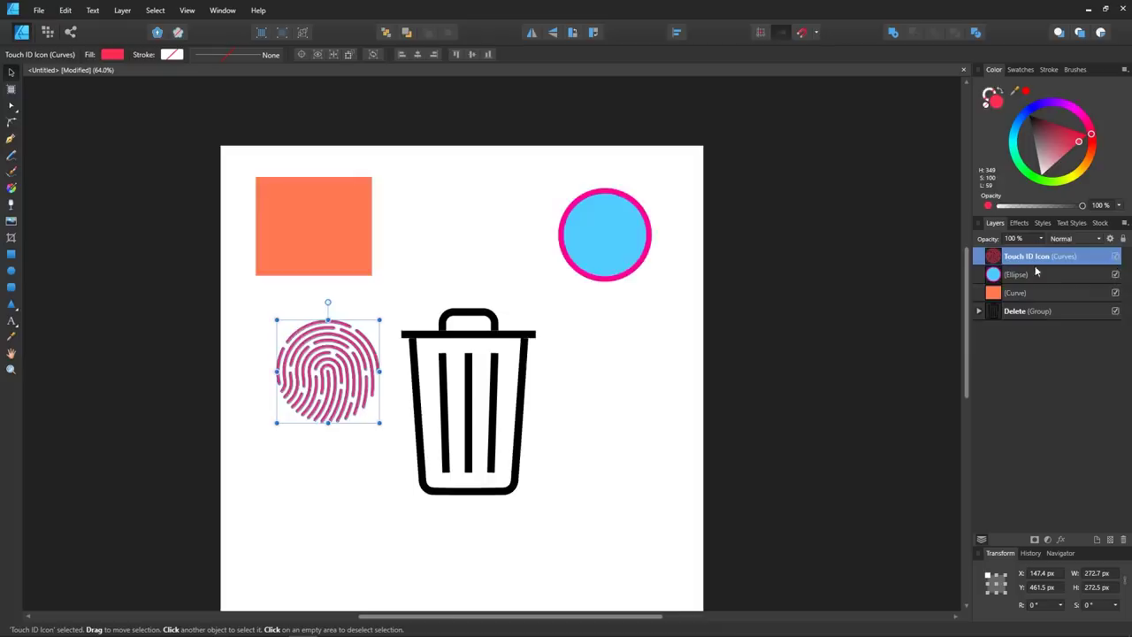
left_click_drag(1035, 257, 1036, 283)
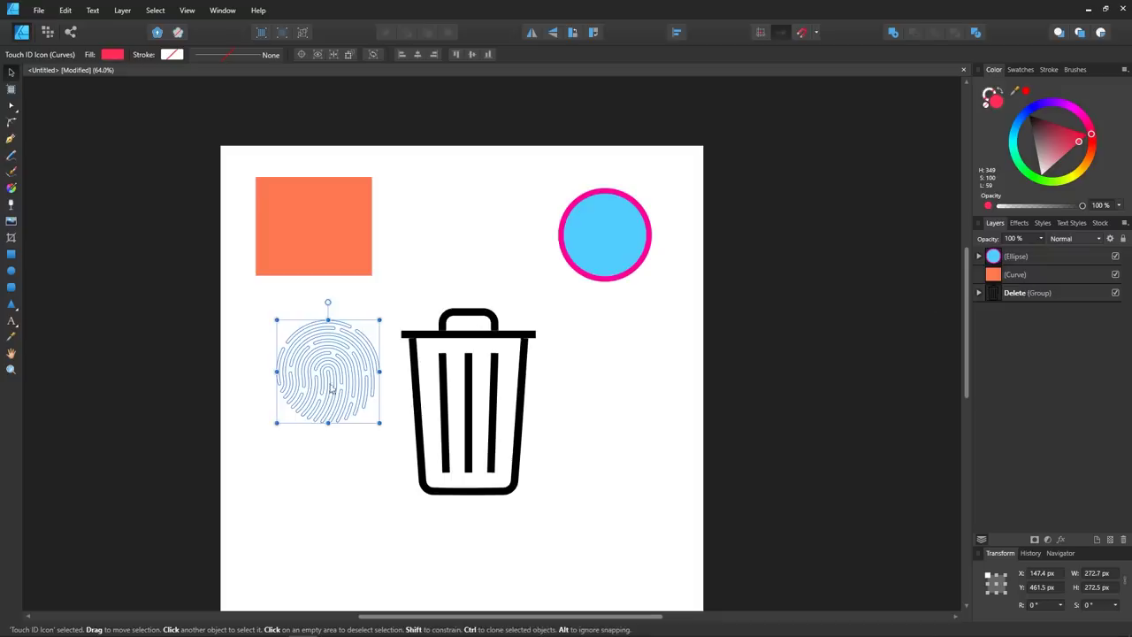
left_click_drag(330, 389, 634, 300)
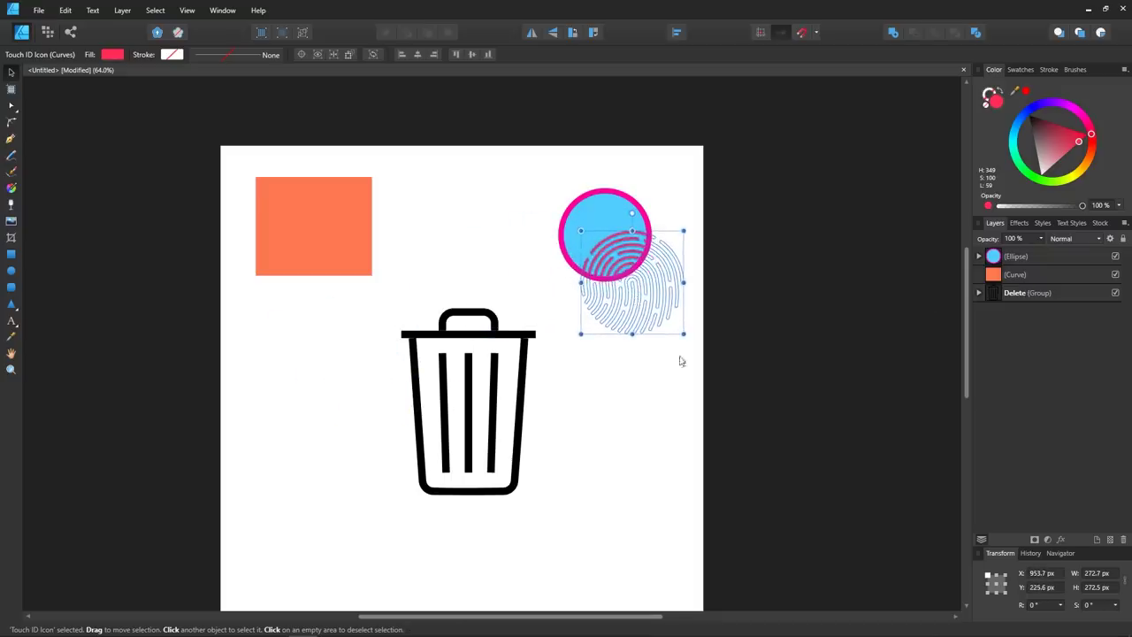
key("ctrl+z")
key("ctrl+z")
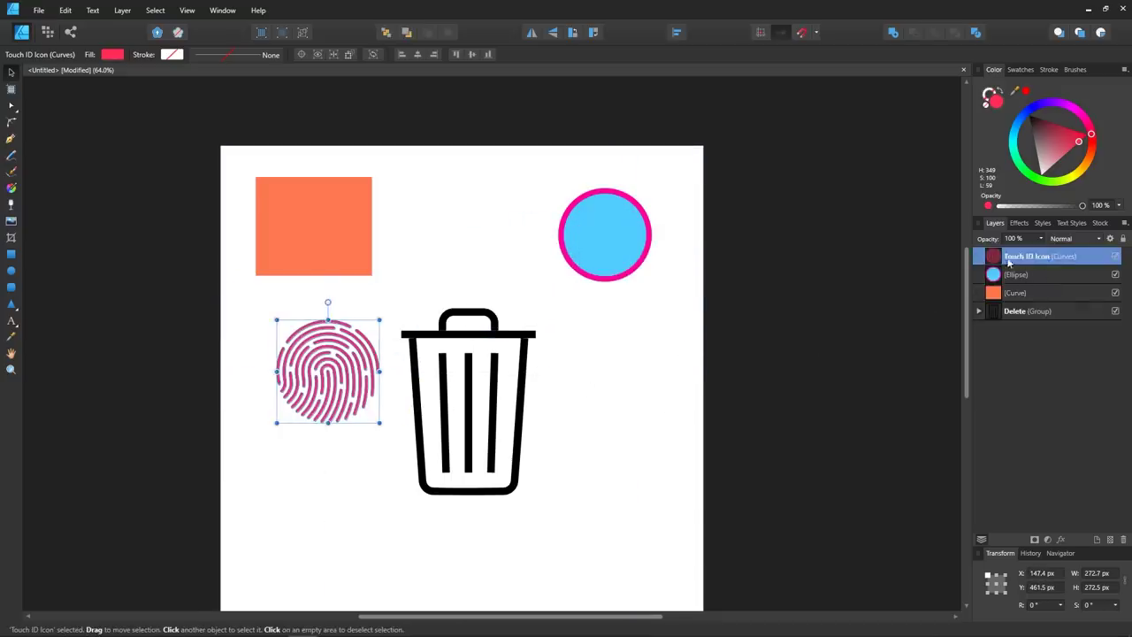
left_click(980, 312)
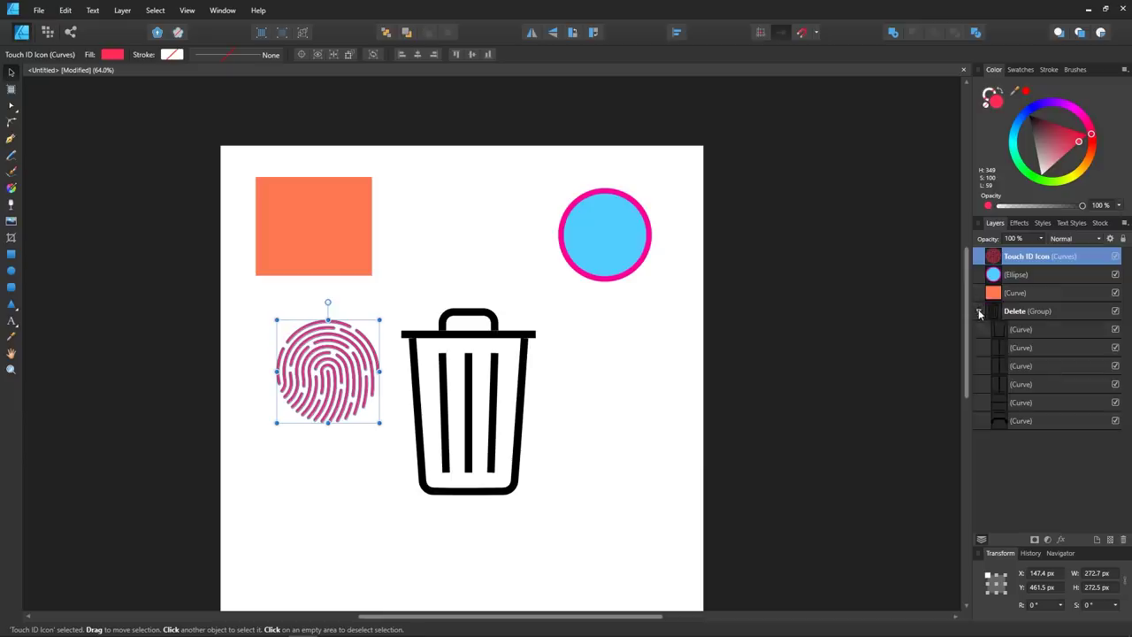
left_click(979, 311)
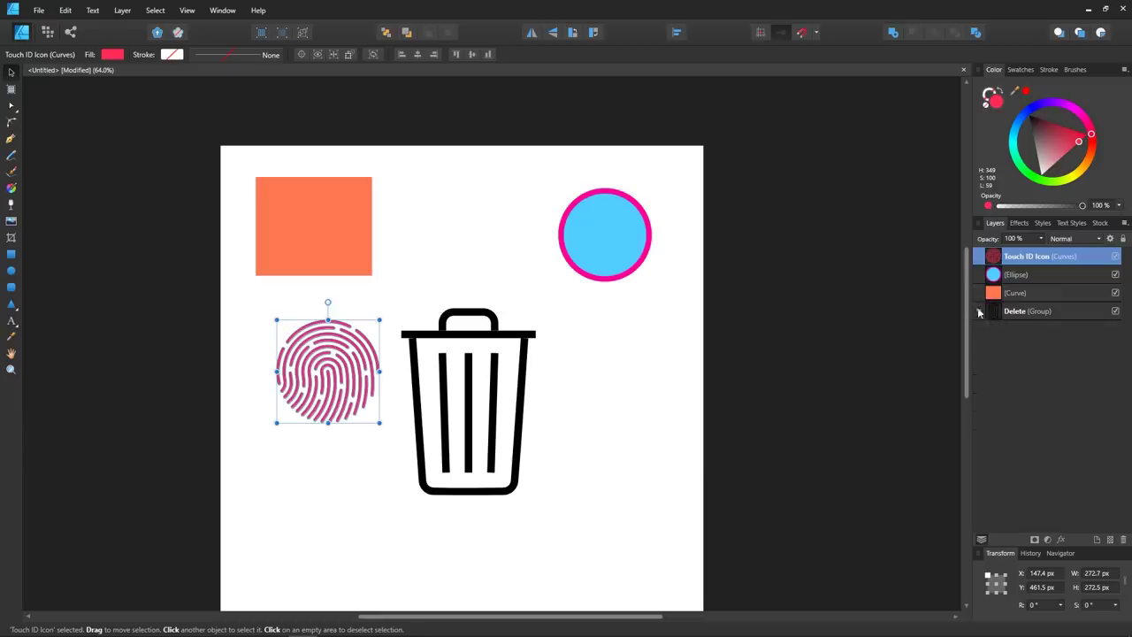
left_click(1066, 277)
left_click(1059, 294)
left_click(1061, 311)
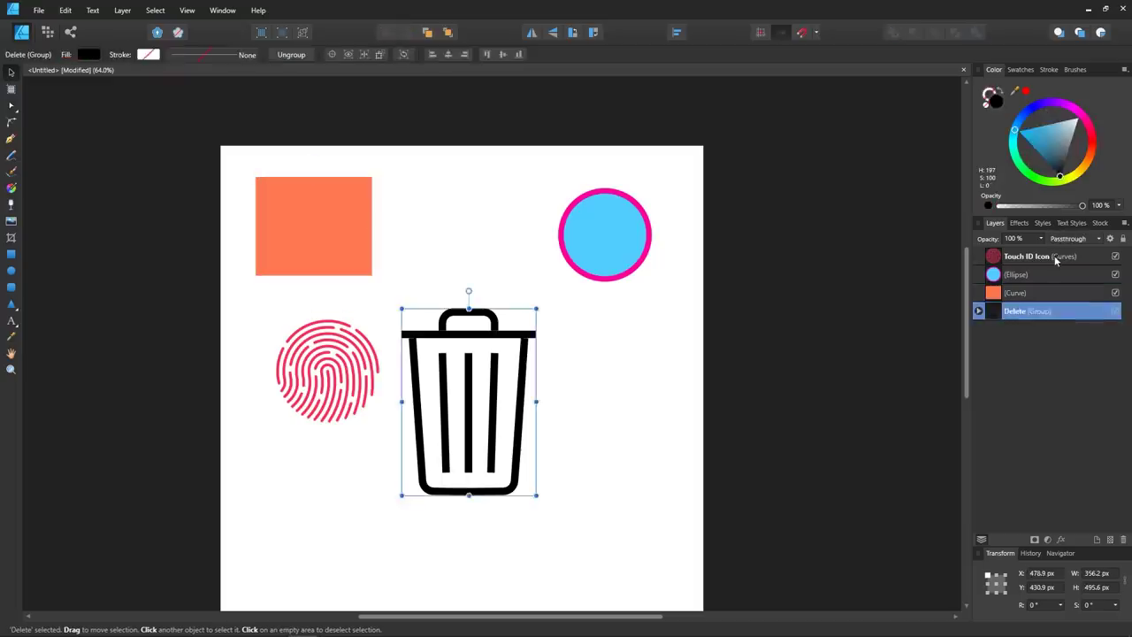
left_click(1056, 258)
left_click(567, 383)
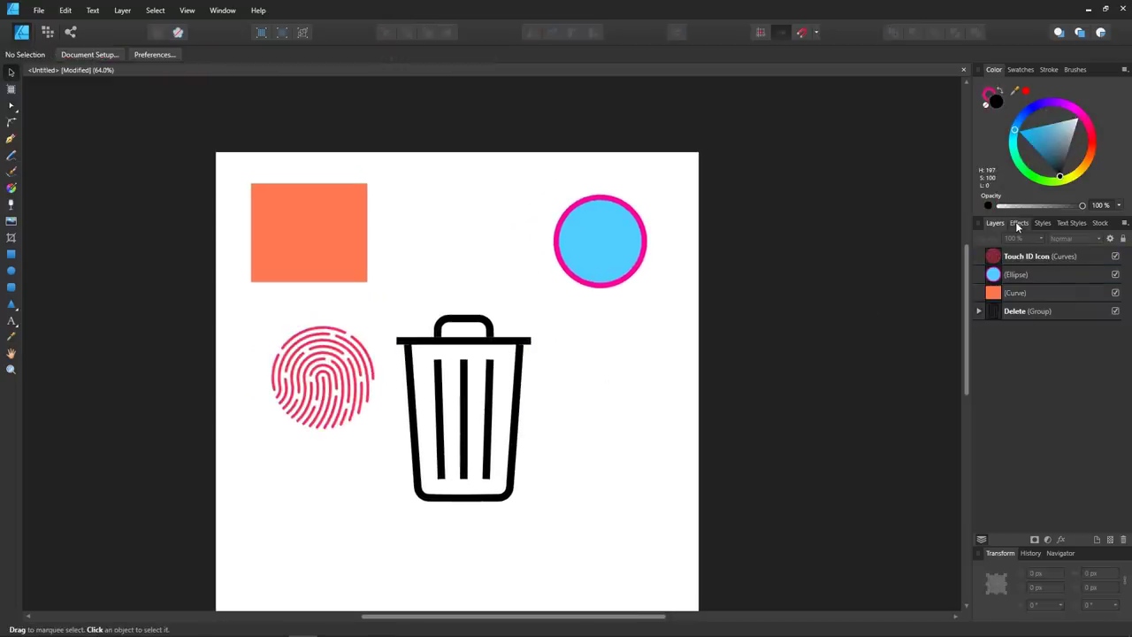
left_click(261, 277)
left_click(1020, 223)
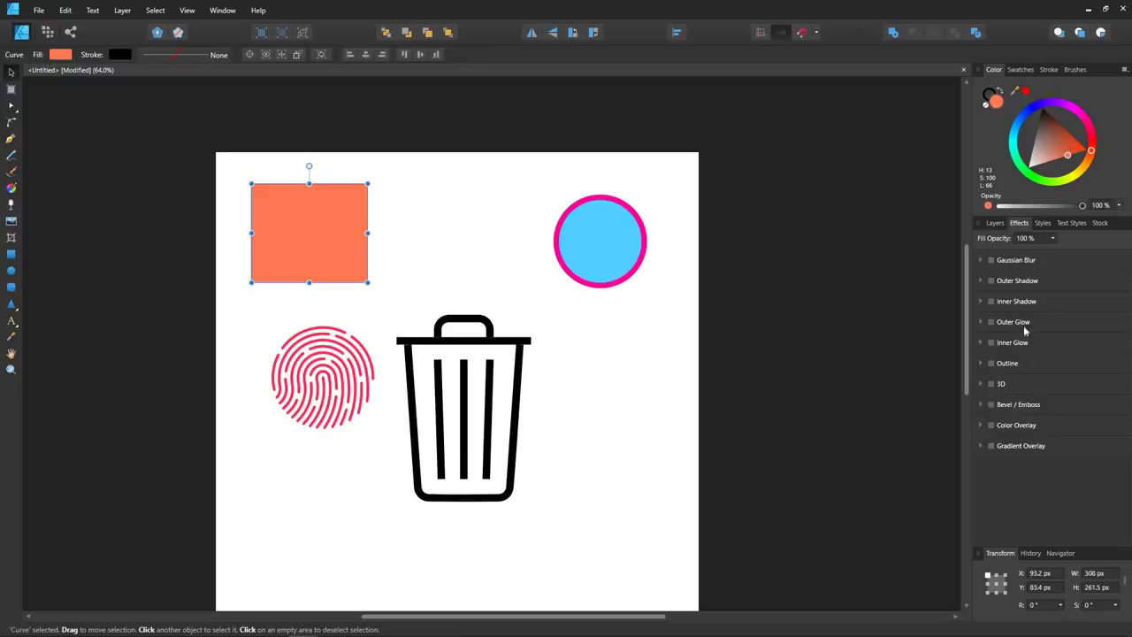
left_click(1044, 223)
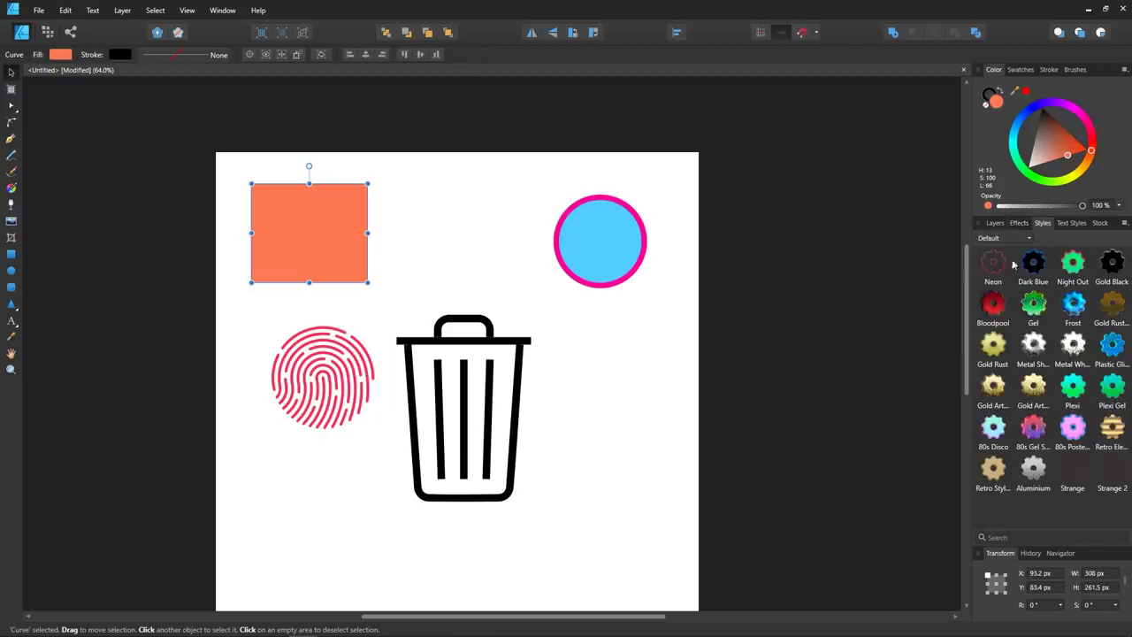
left_click(1072, 223)
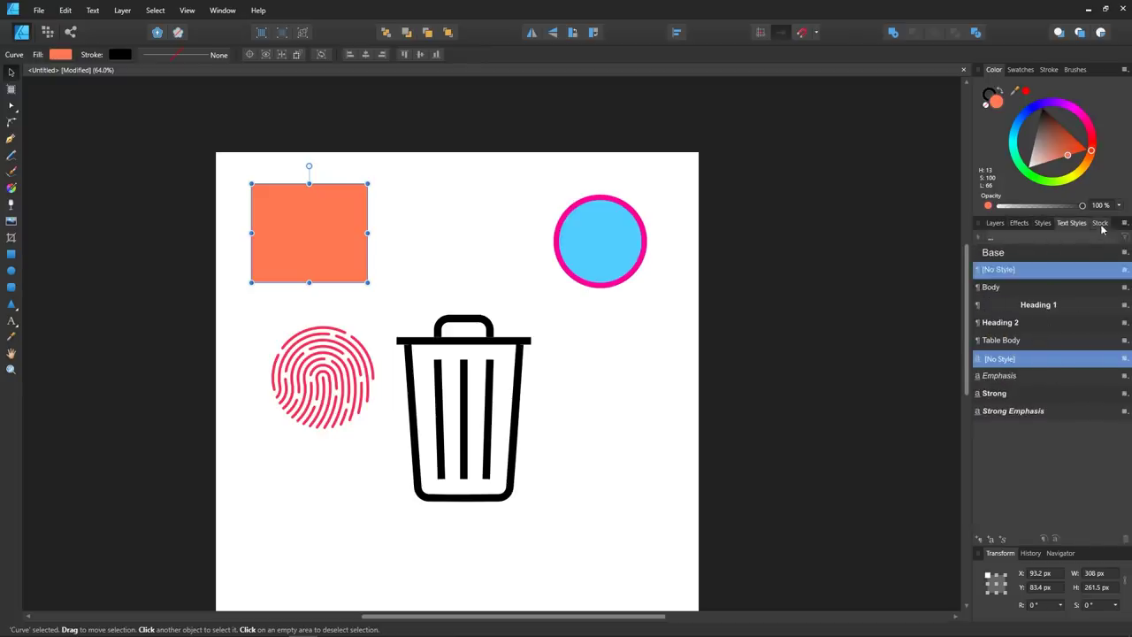
left_click(1100, 223)
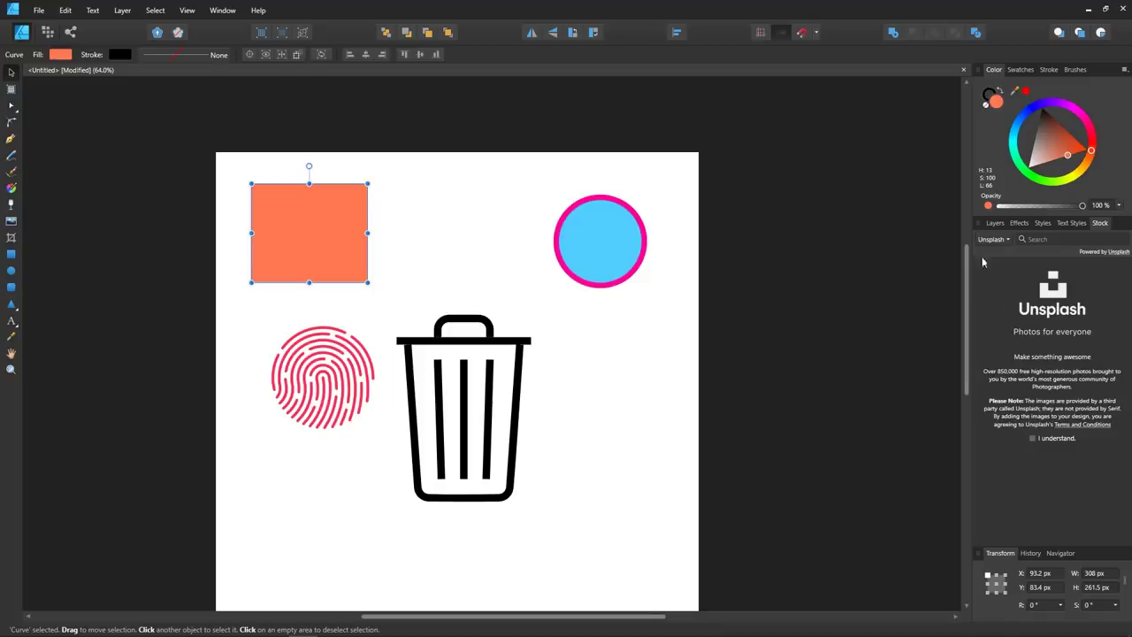
Move the orange square over the trash can, stretch it taller, and try rotating and skewing it
left_click(994, 223)
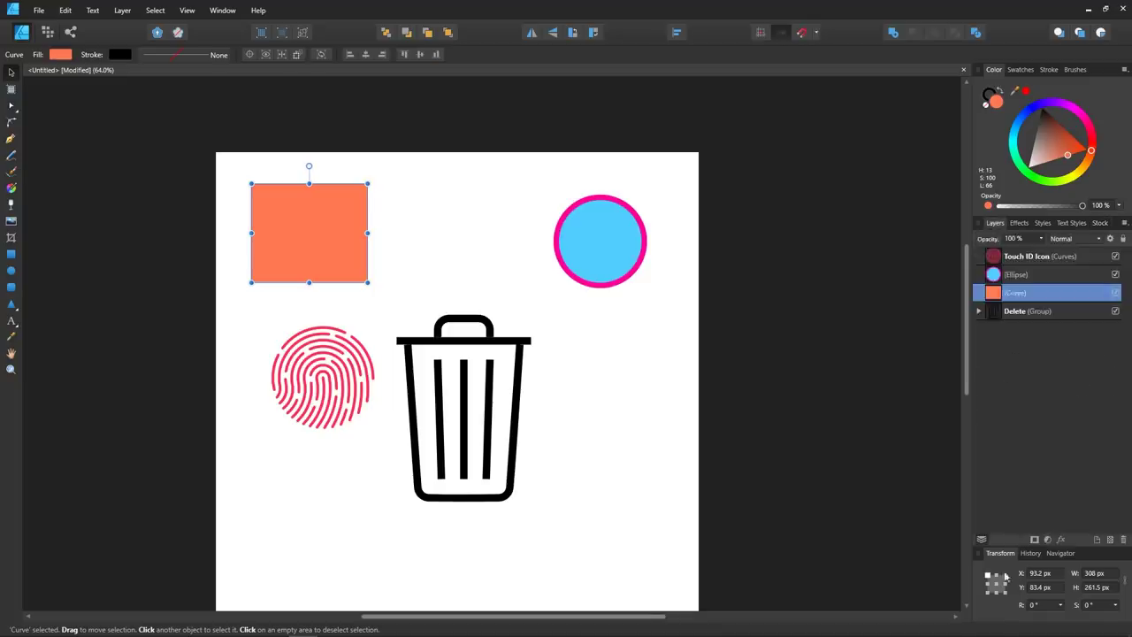
left_click_drag(336, 238, 544, 398)
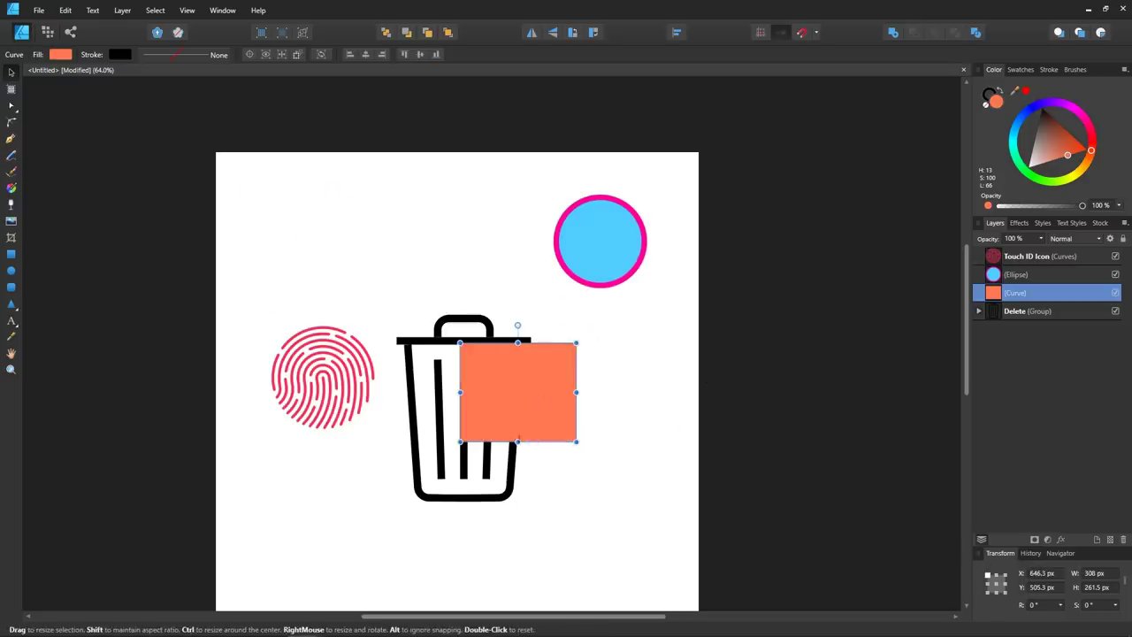
left_click_drag(518, 441, 518, 504)
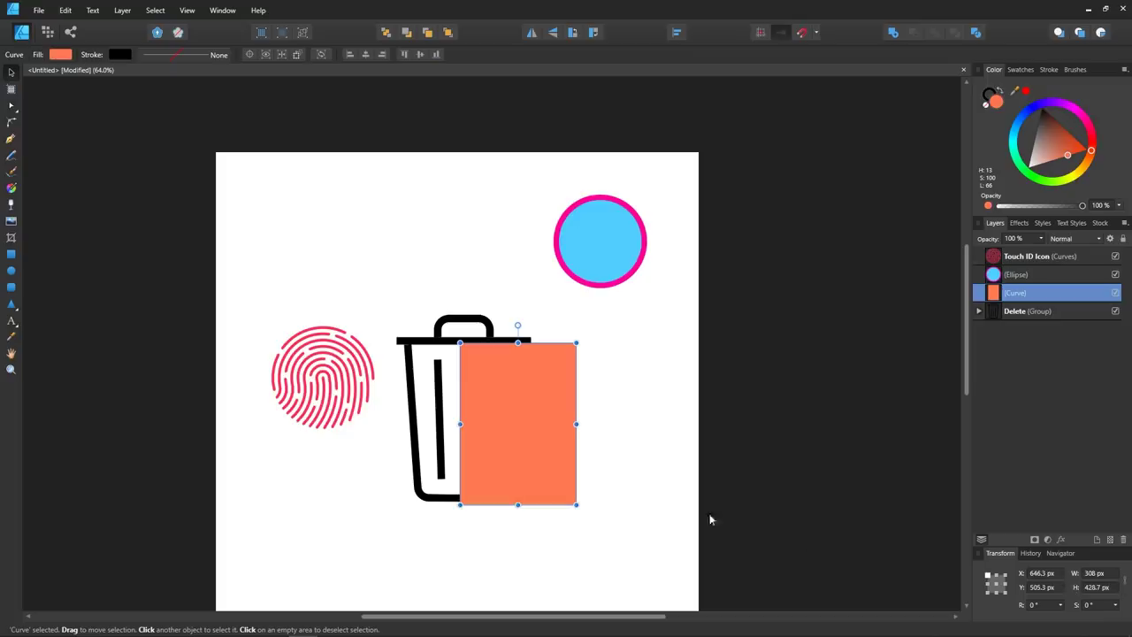
left_click_drag(582, 339, 606, 393)
key("ctrl+z")
mouse_move(518, 340)
left_mouse_down()
mouse_move(579, 340)
mouse_move(518, 340)
left_mouse_up()
Set the rectangle's width to 400 px and check the Navigator preview
left_click(1101, 573)
type("400")
key("Return")
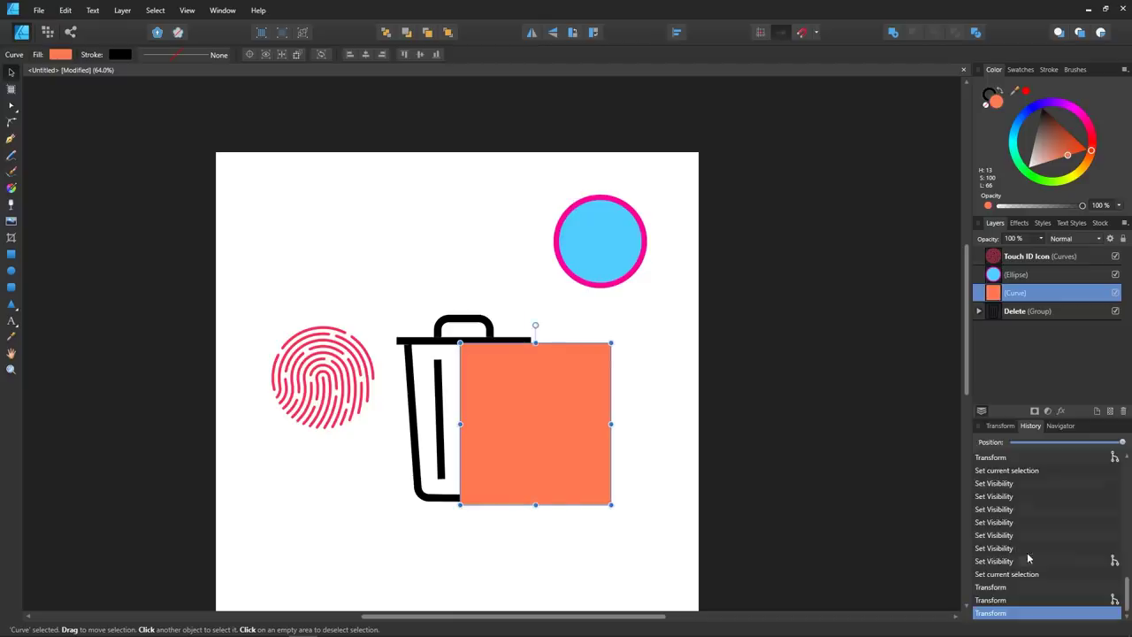
scroll(1073, 500, "up", 15)
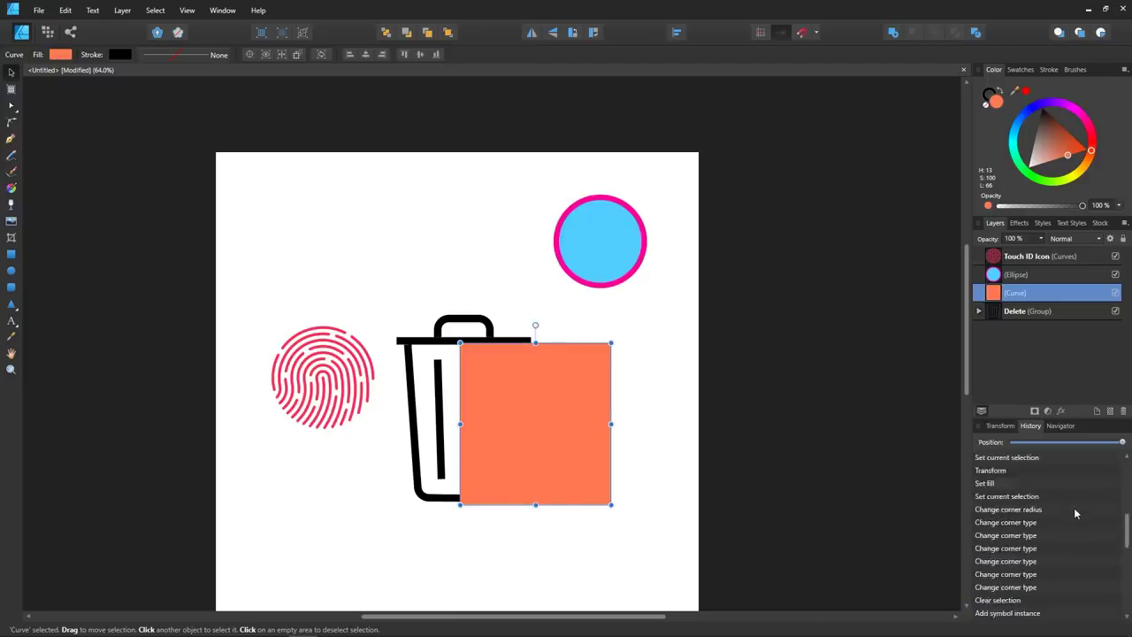
scroll(1074, 507, "down", 15)
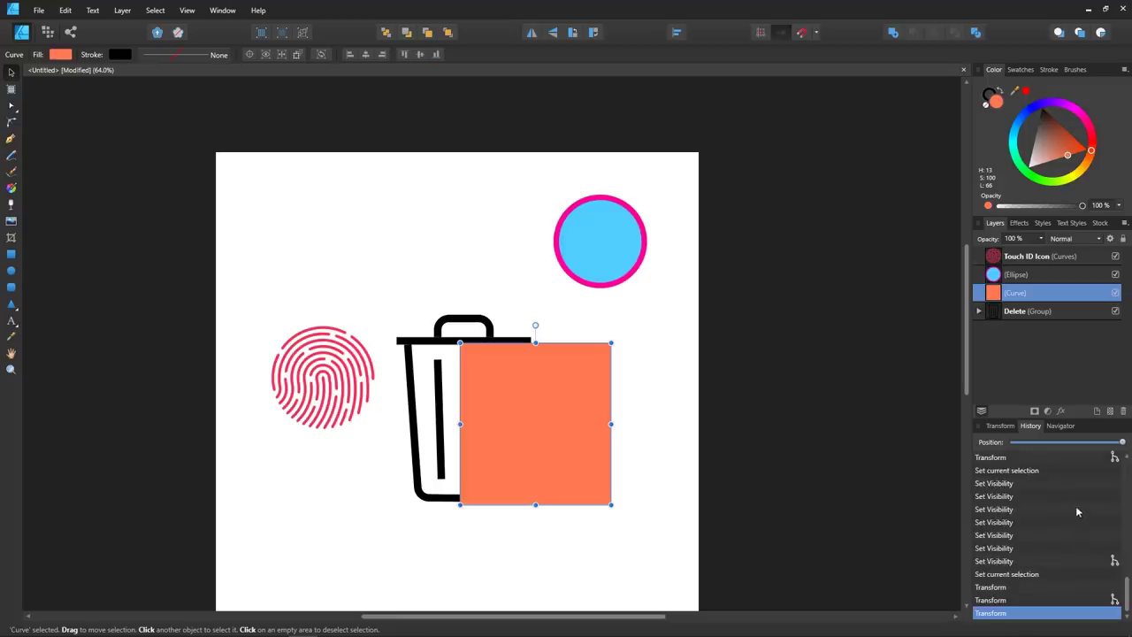
left_click(1060, 426)
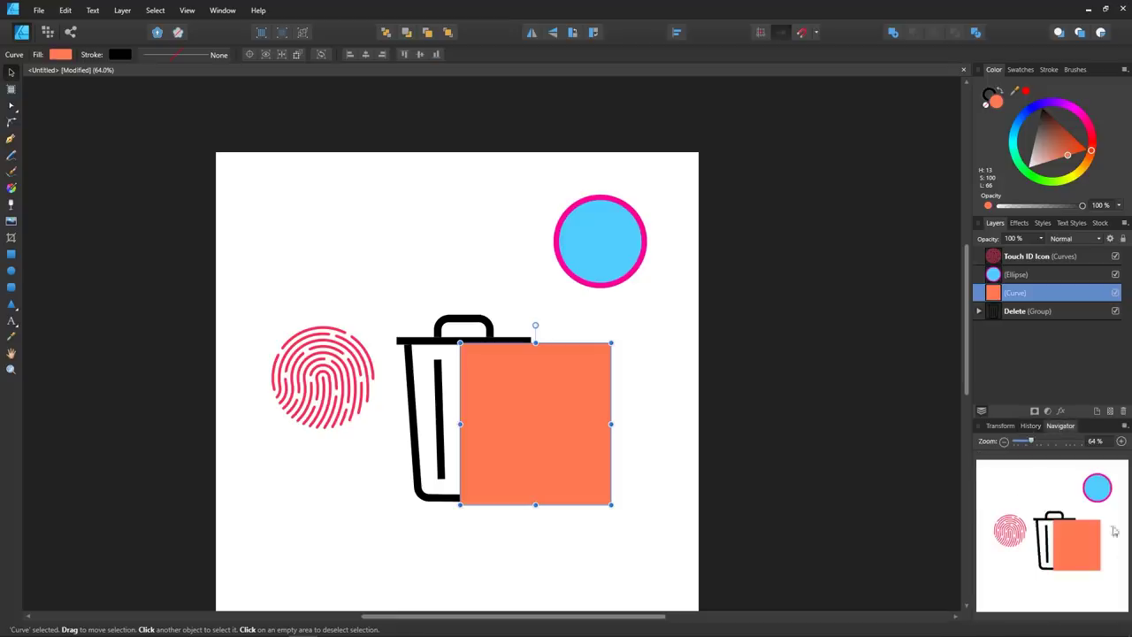
Marquee-select the trash can group, clearing the selection between attempts
scroll(519, 452, "down", 3)
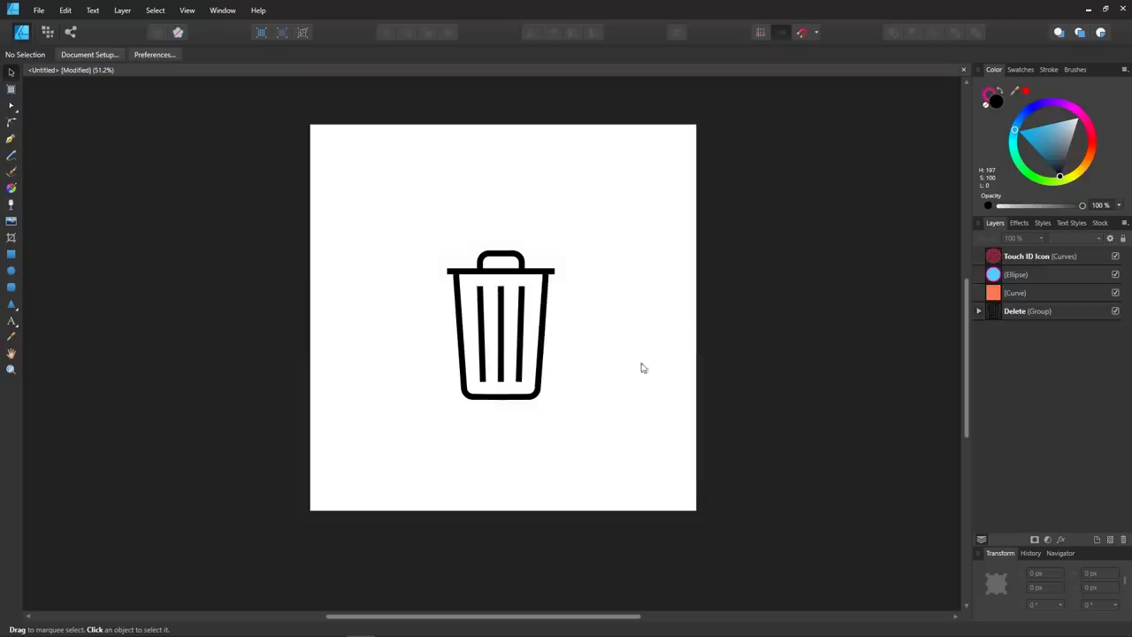
scroll(592, 335, "up", 2)
left_click_drag(691, 475, 261, 189)
left_click(751, 444)
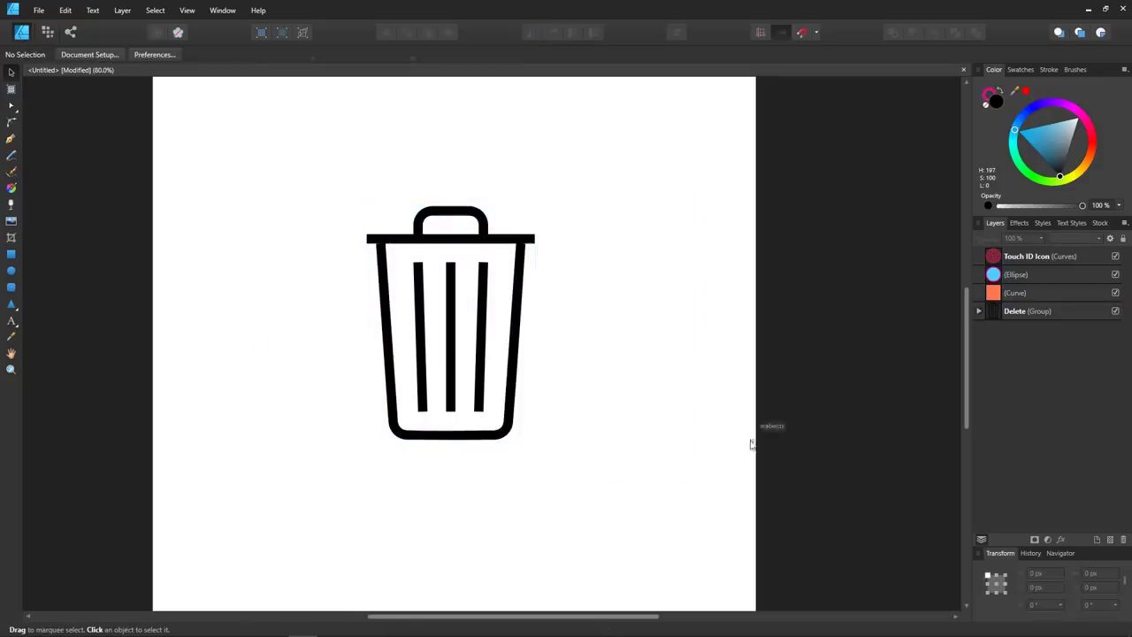
left_click_drag(603, 417, 310, 182)
left_click(309, 339)
Enclose the trash can group again, then select the arrowhead and lighten the G's left gradient
left_click_drag(649, 476, 378, 184)
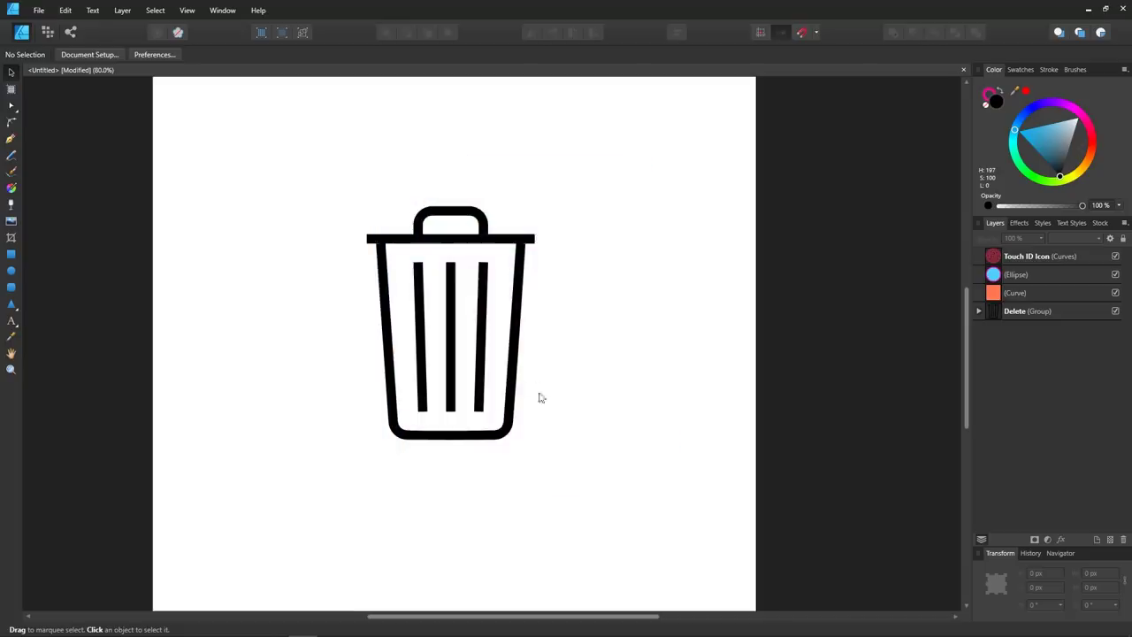
left_click_drag(581, 434, 301, 181)
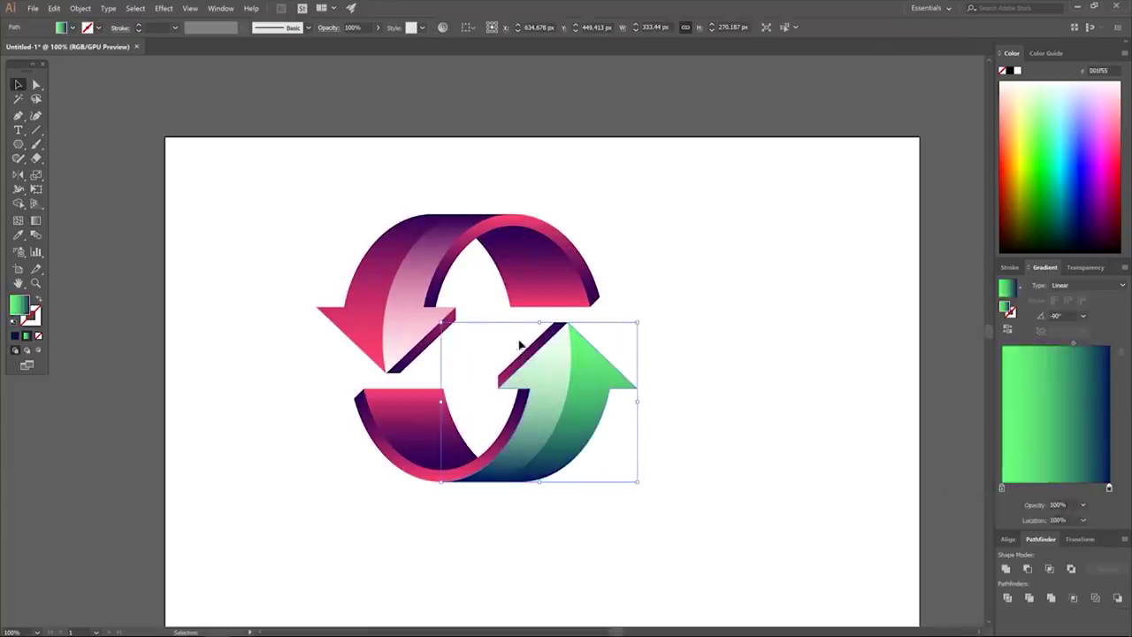
left_click(518, 341)
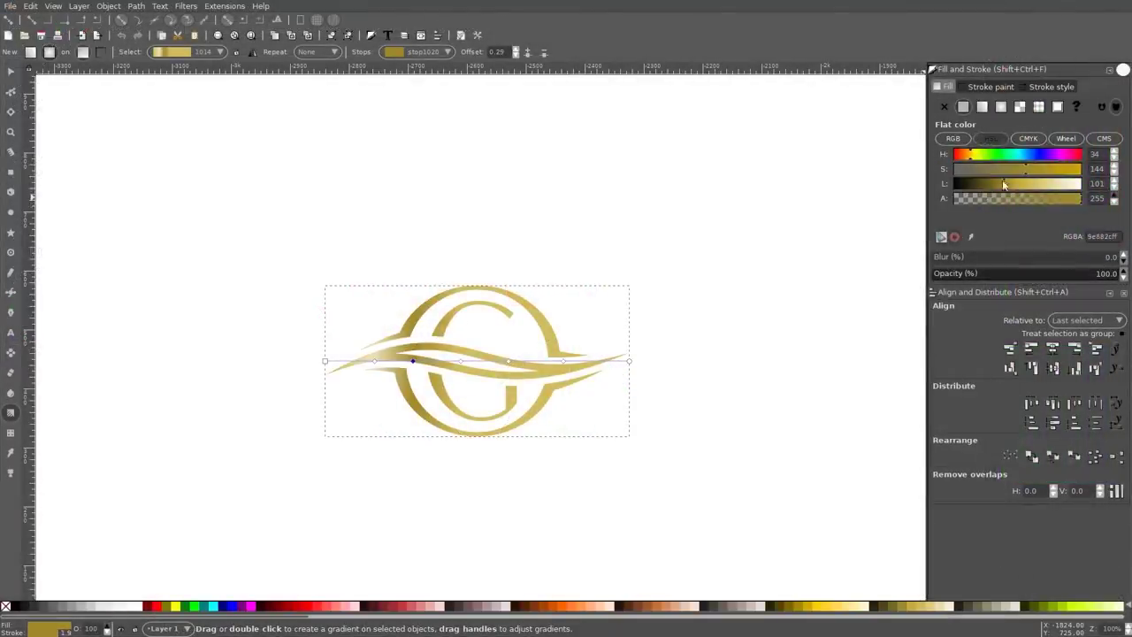
left_click_drag(493, 357, 422, 361)
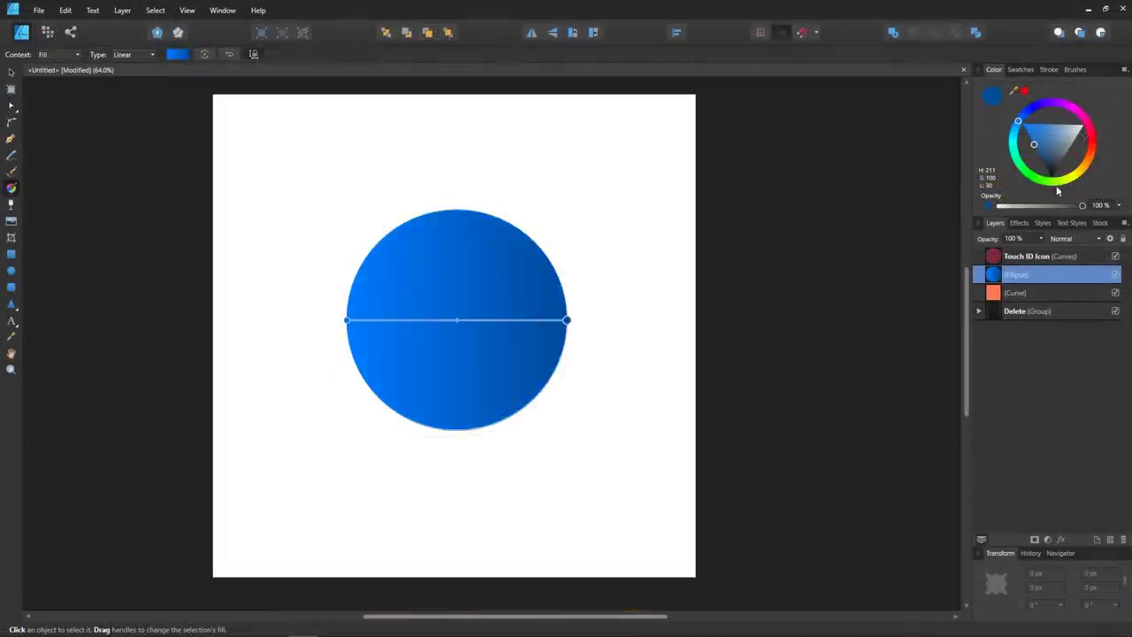
Recolour the circle's gradient blue-to-yellow and drag its end point to the circle's left edge
left_click_drag(1017, 124, 1076, 180)
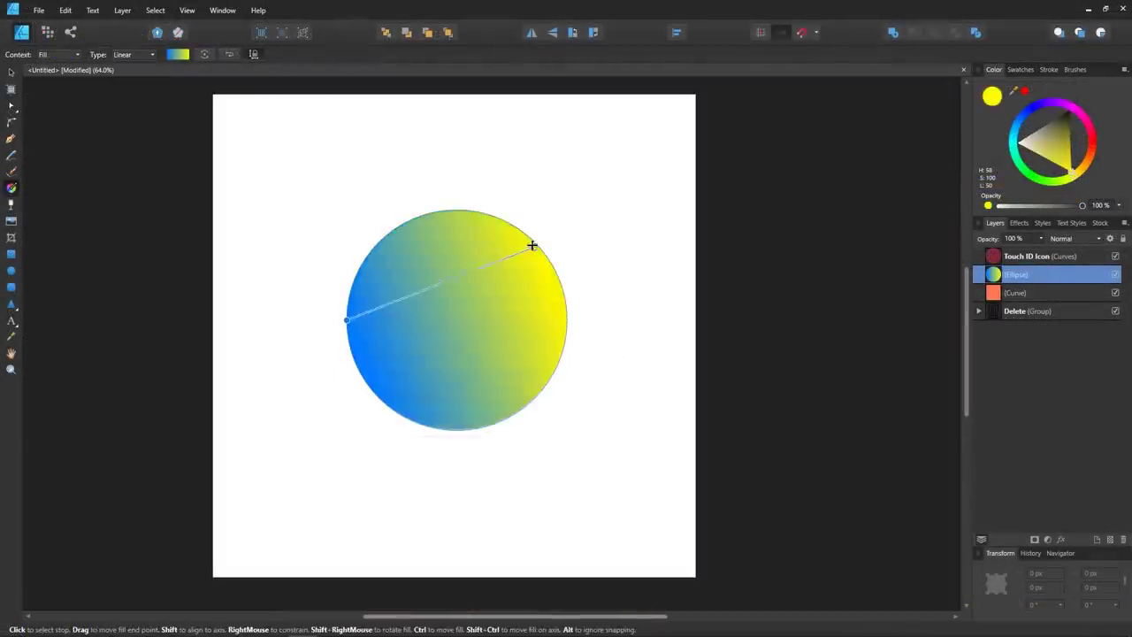
left_click_drag(346, 318, 412, 428)
left_click_drag(412, 427, 374, 299)
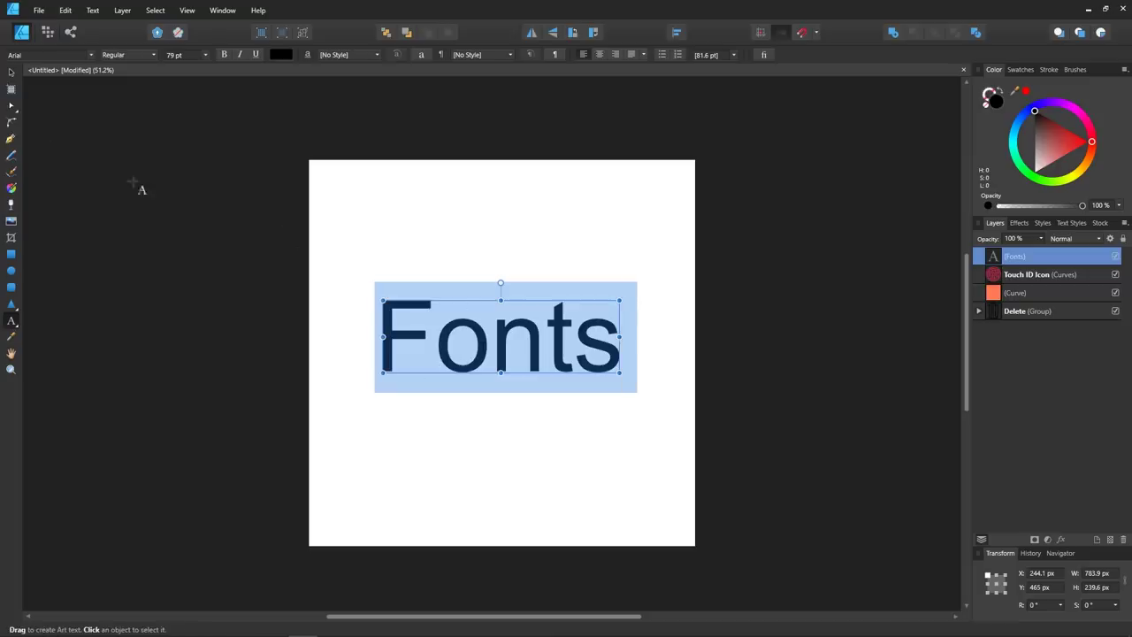
Scroll and step through the font family list to preview 'Fonts' in different typefaces
left_click(93, 55)
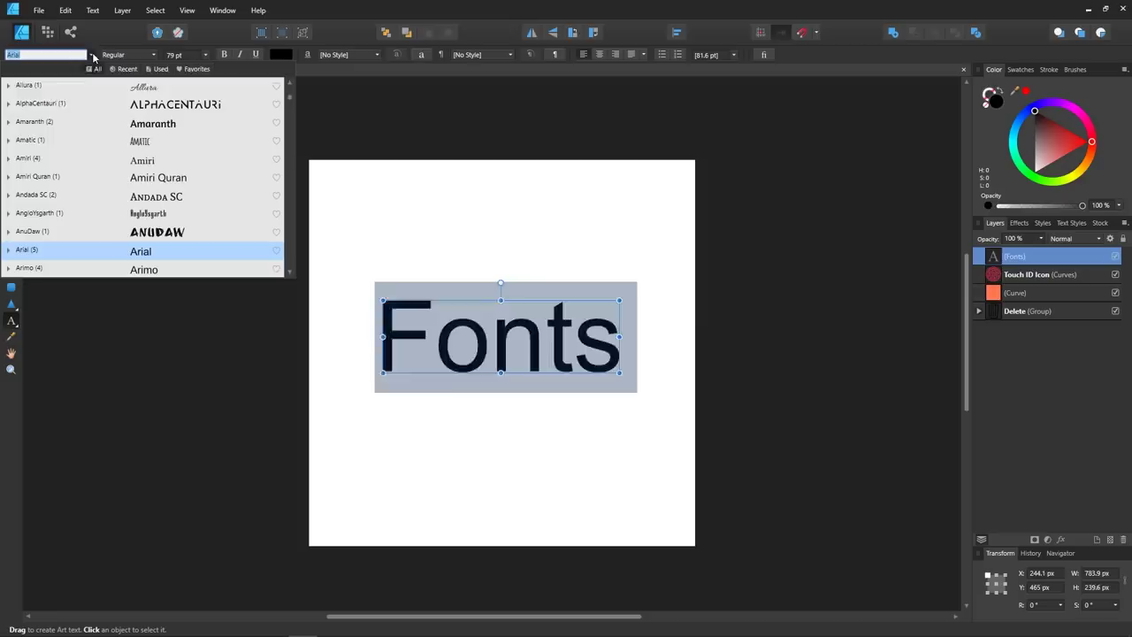
scroll(171, 195, "down", 6)
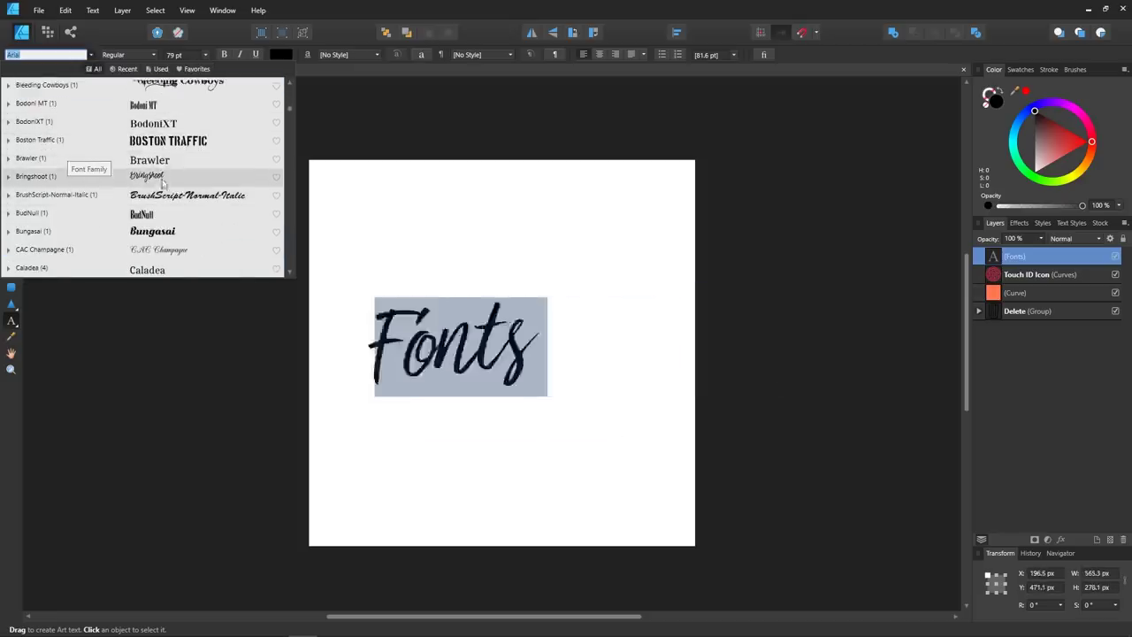
scroll(164, 177, "down", 5)
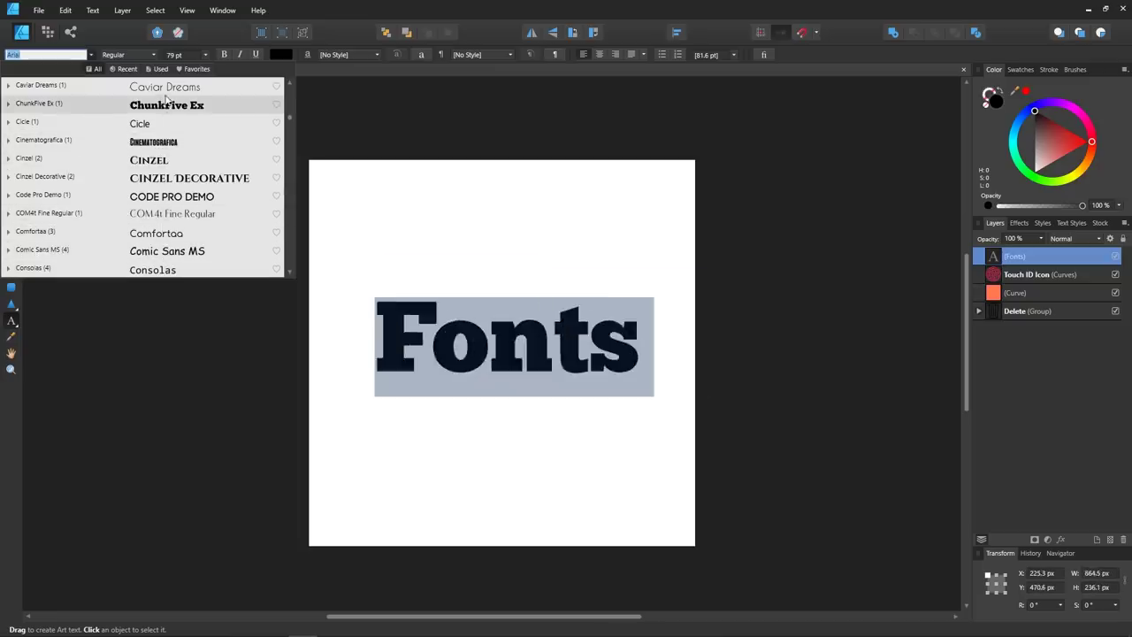
scroll(159, 168, "down", 6)
scroll(156, 223, "down", 8)
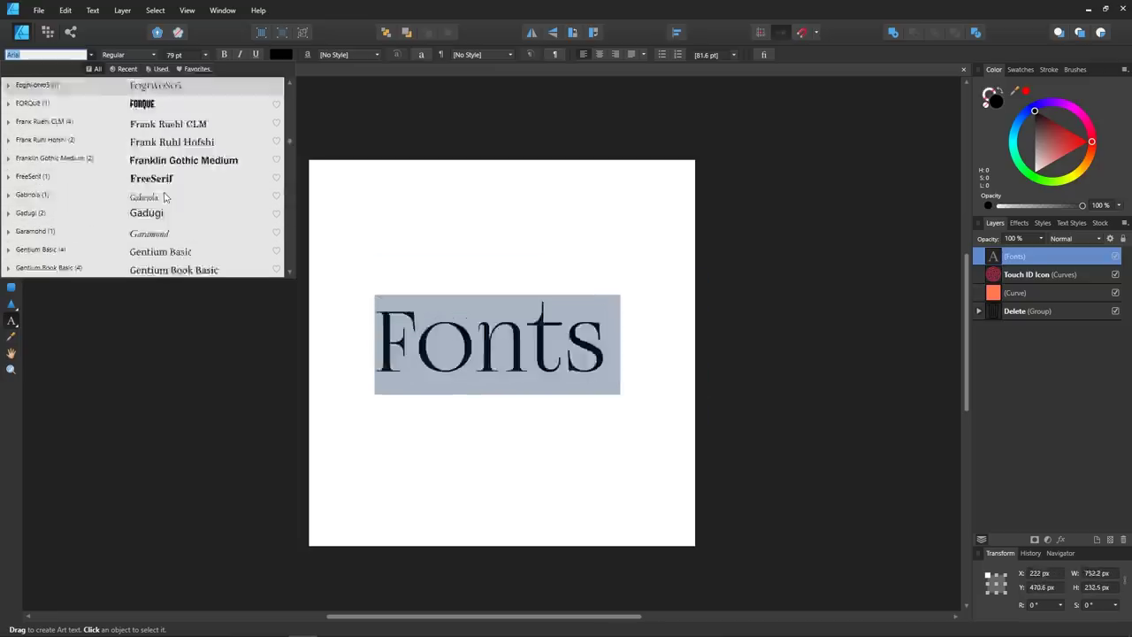
scroll(152, 178, "down", 4)
scroll(151, 178, "down", 2)
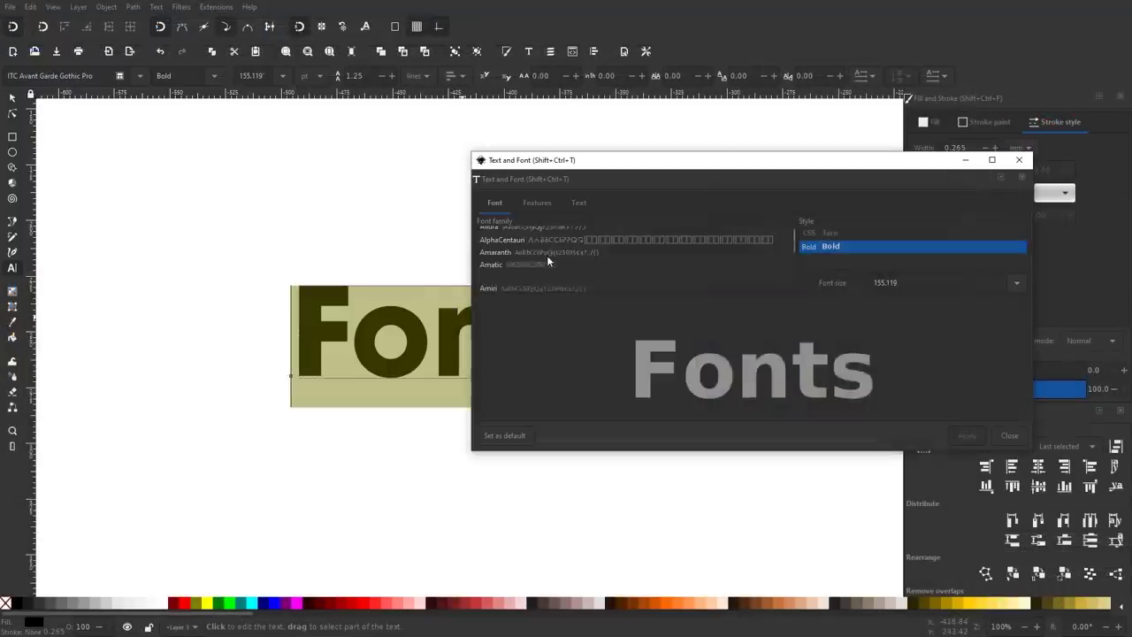
key("Down")
key("Down")
key("Down")
key("Down")
key("Down")
key("Down")
key("Down")
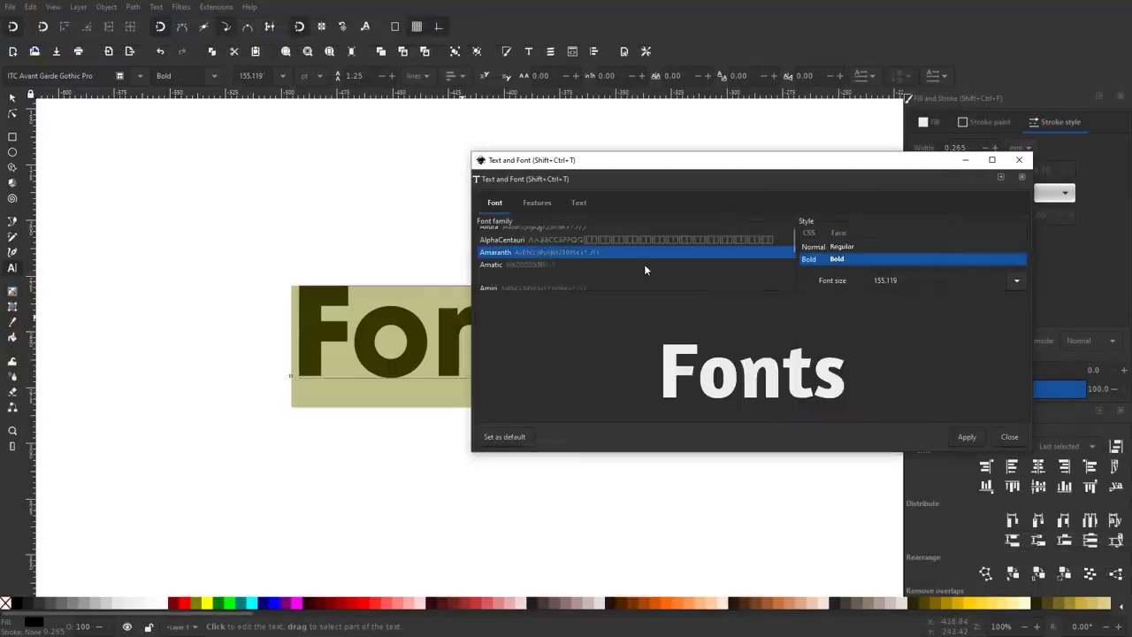
key("Down")
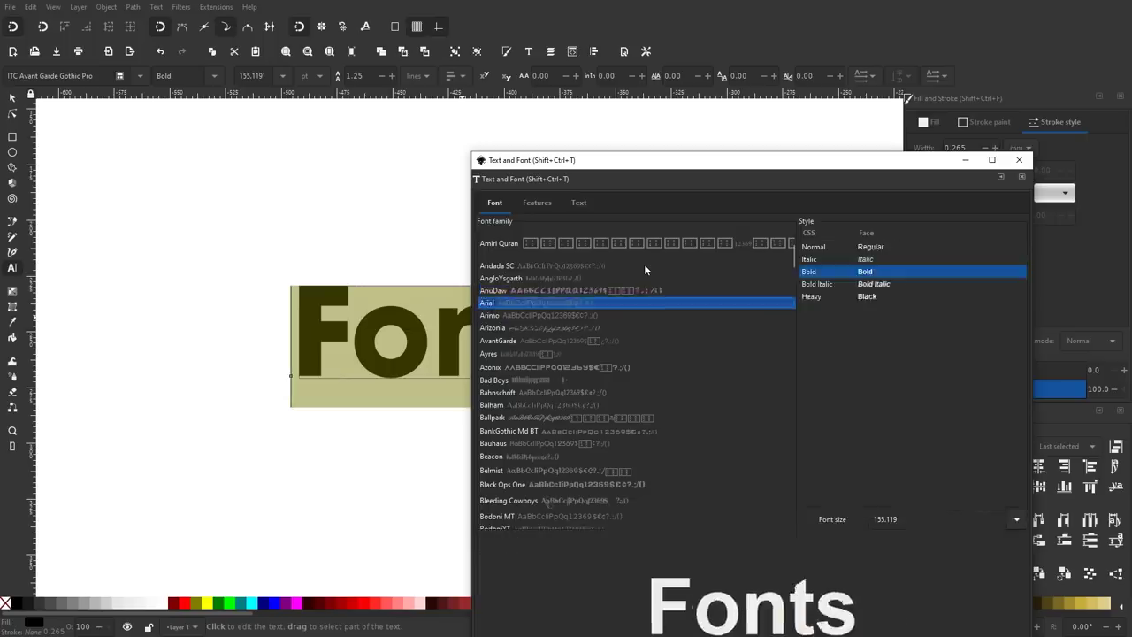
key("Up")
key("Up")
key("Up")
key("Up")
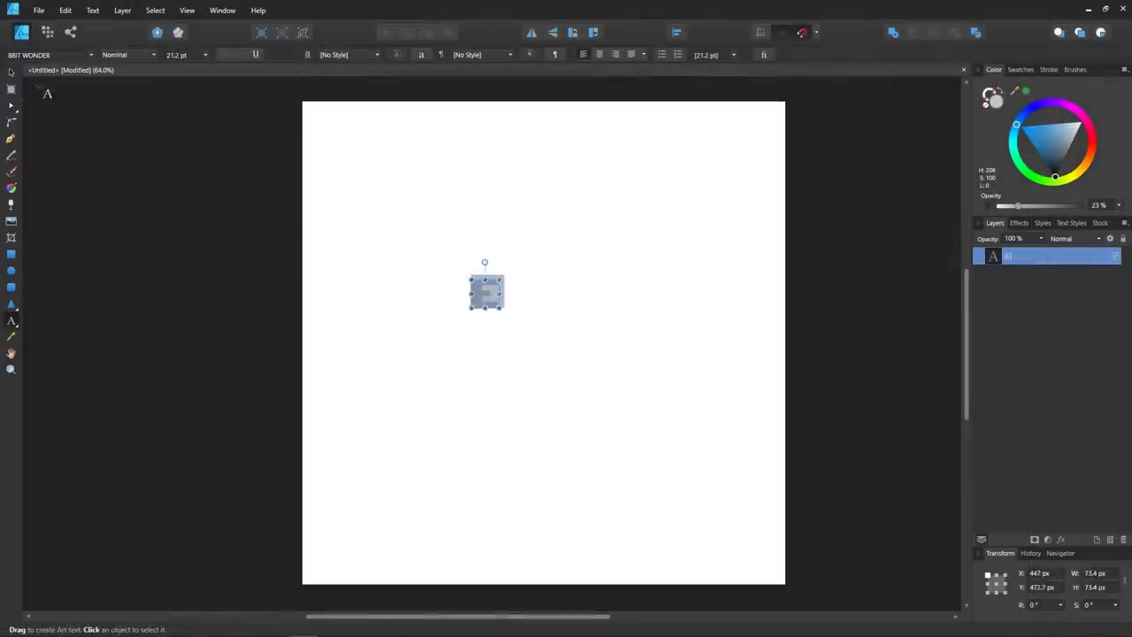
Enlarge the pixel-font E, convert it to curves, and shear it sideways along its top edge
left_click_drag(491, 299, 652, 450)
left_click(92, 10)
mouse_move(86, 96)
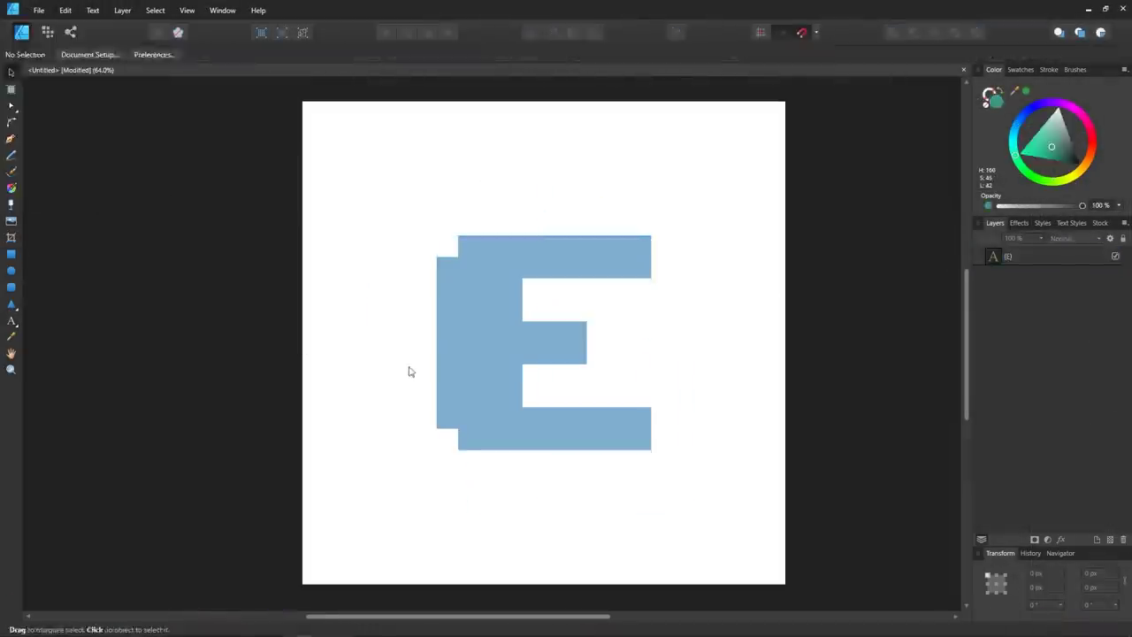
left_click(460, 240)
left_click_drag(542, 233, 498, 223)
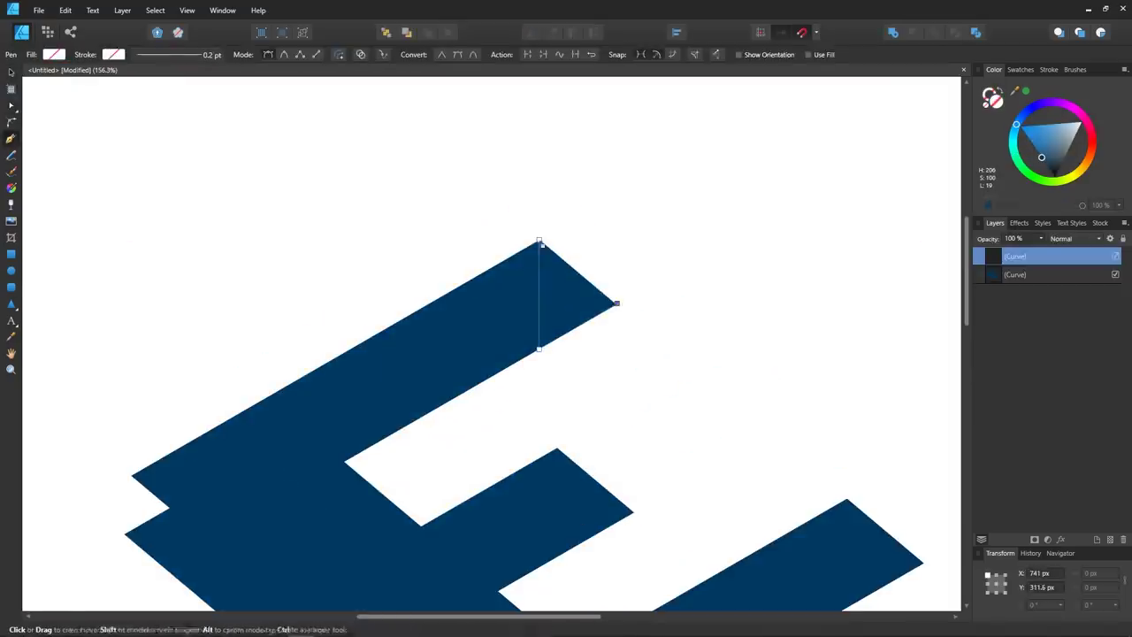
Adjust snapping and draw a four-corner side face beside the E with the Pen Tool
left_click(816, 32)
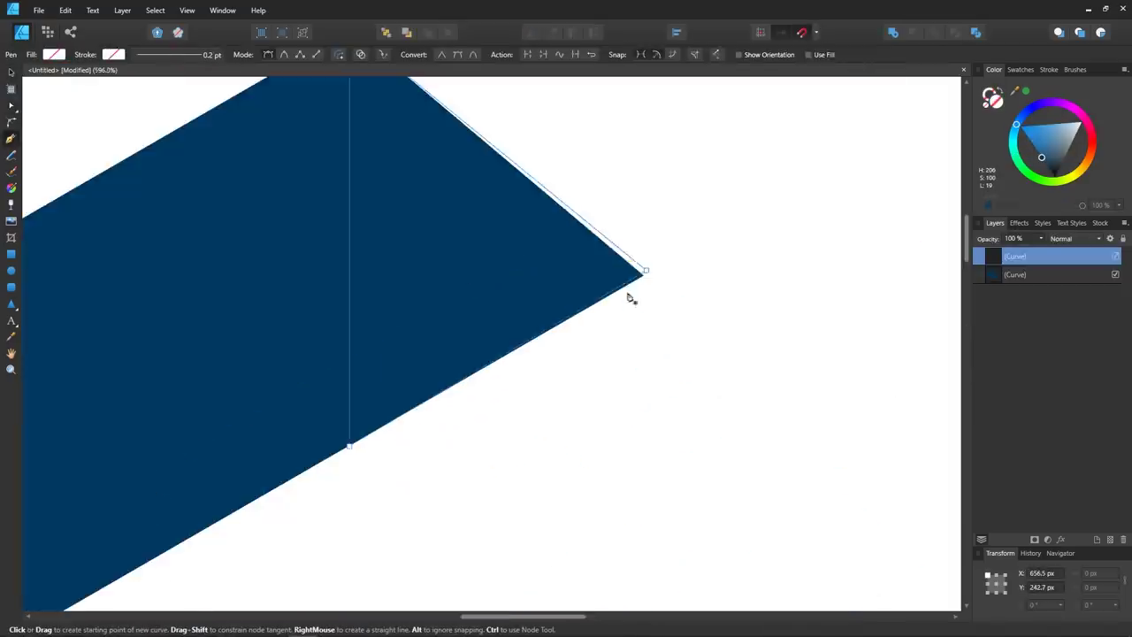
key("a")
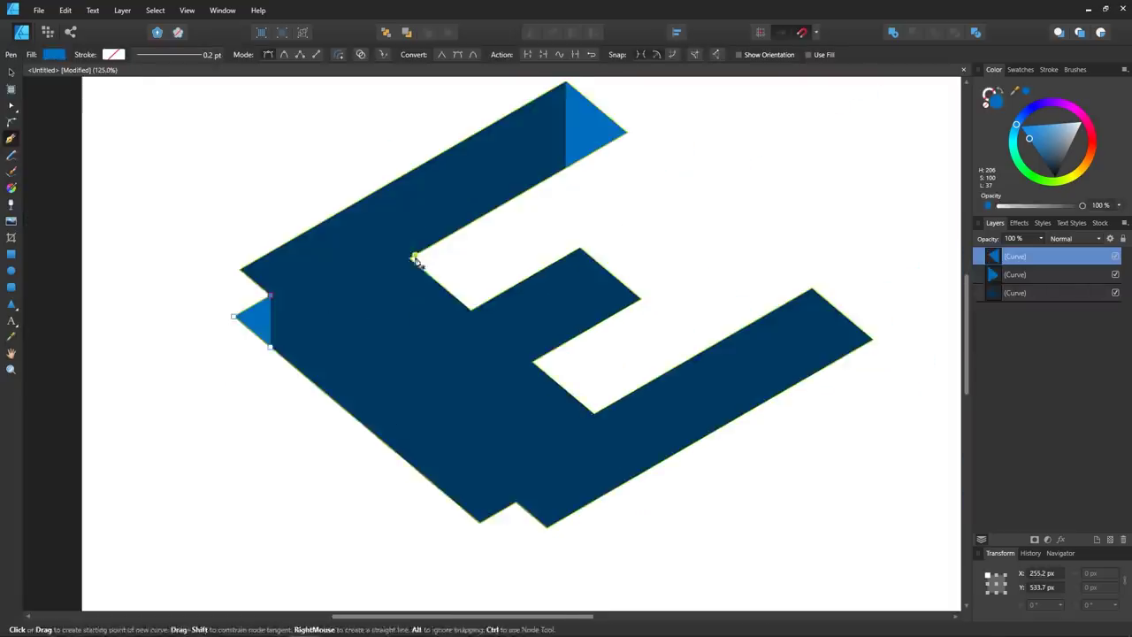
left_click(409, 259)
left_click(410, 460)
left_click(478, 522)
left_click(479, 316)
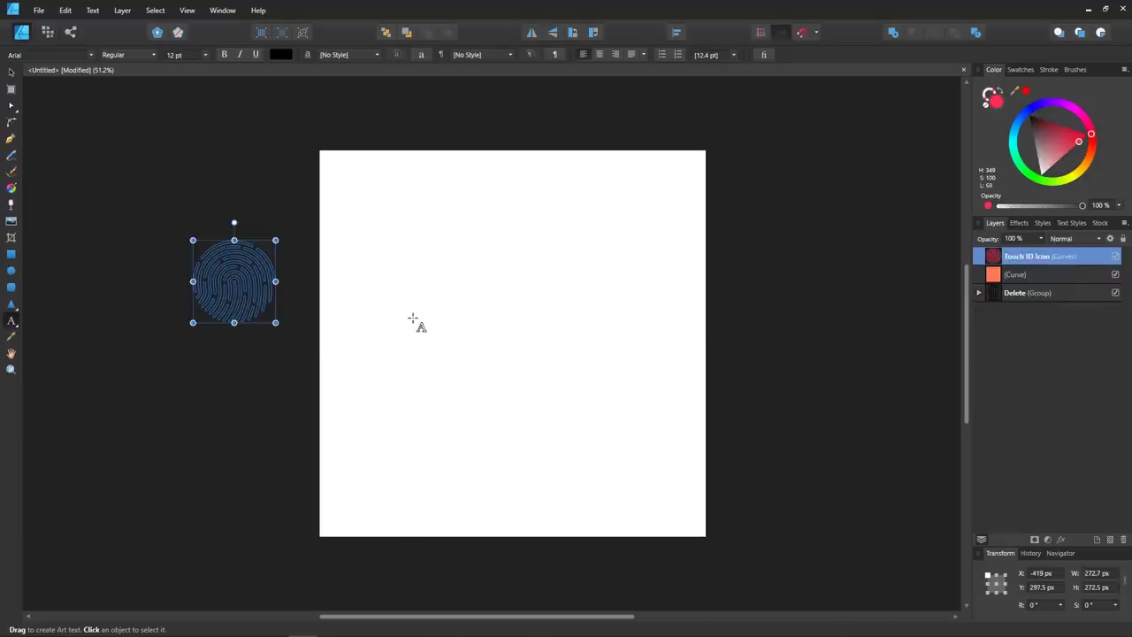
Add BrndLogo as text, enlarge it and move it toward the page centre
left_click(412, 317)
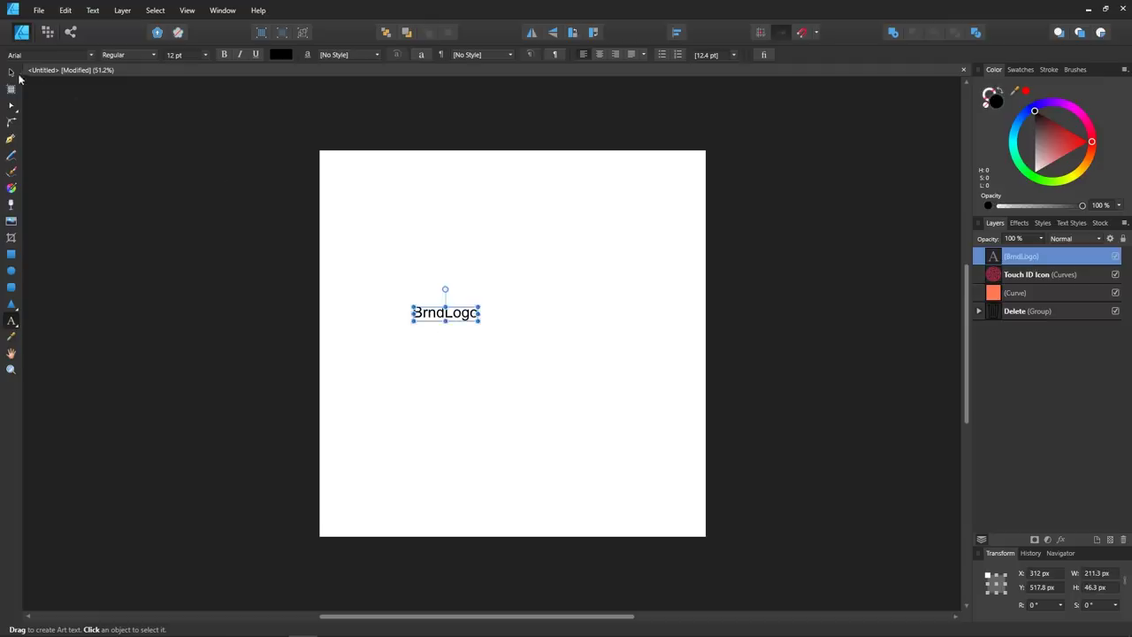
left_click_drag(494, 332, 650, 398)
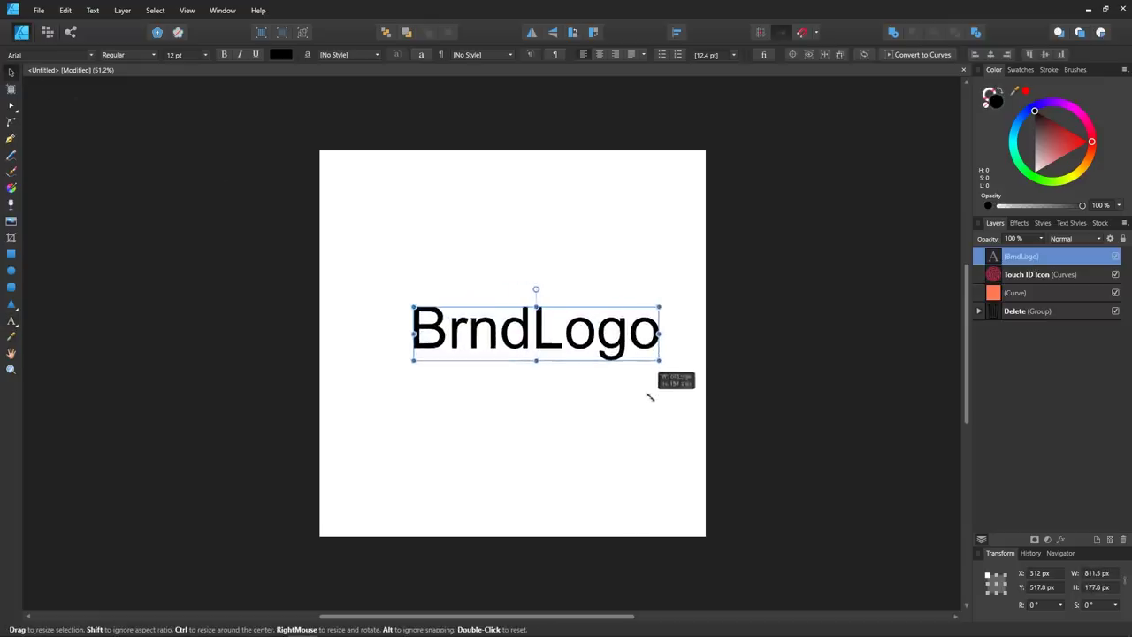
left_click_drag(606, 354, 581, 347)
left_click(576, 374)
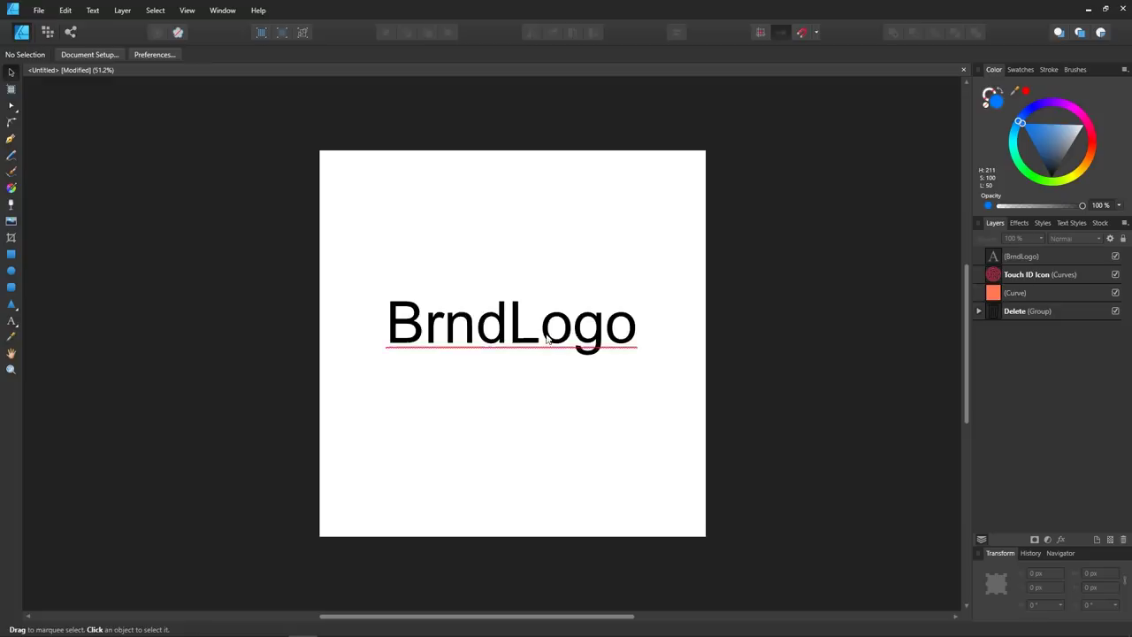
scroll(536, 330, "up", 4)
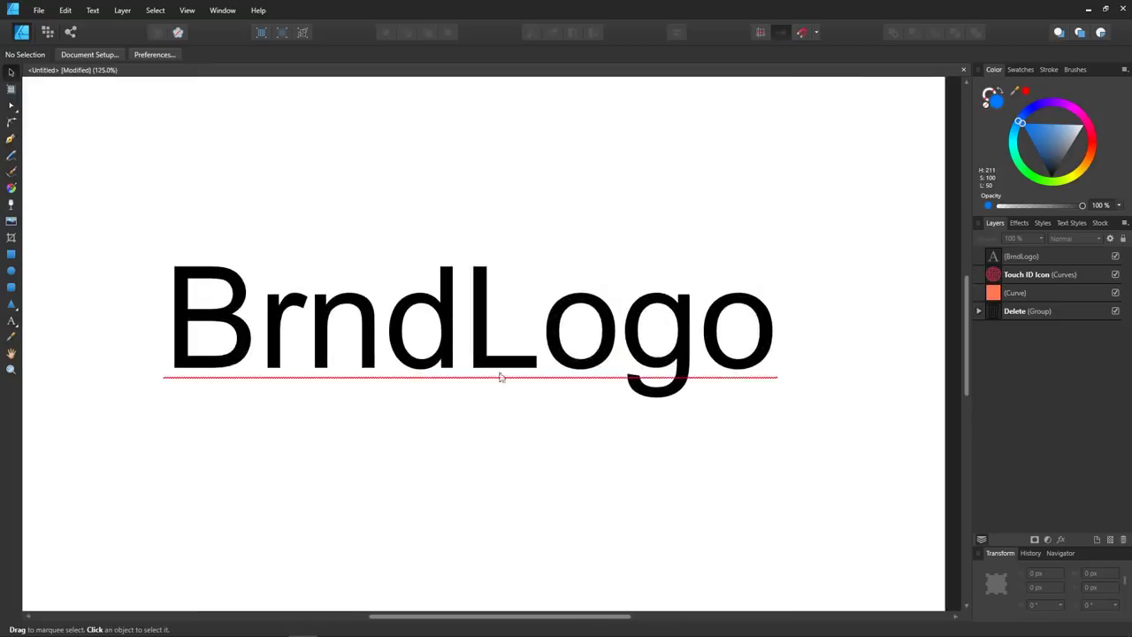
scroll(517, 382, "down", 4)
Convert BrndLogo to curves, ungroup it into separate letters, and select the o and g
left_click(562, 372)
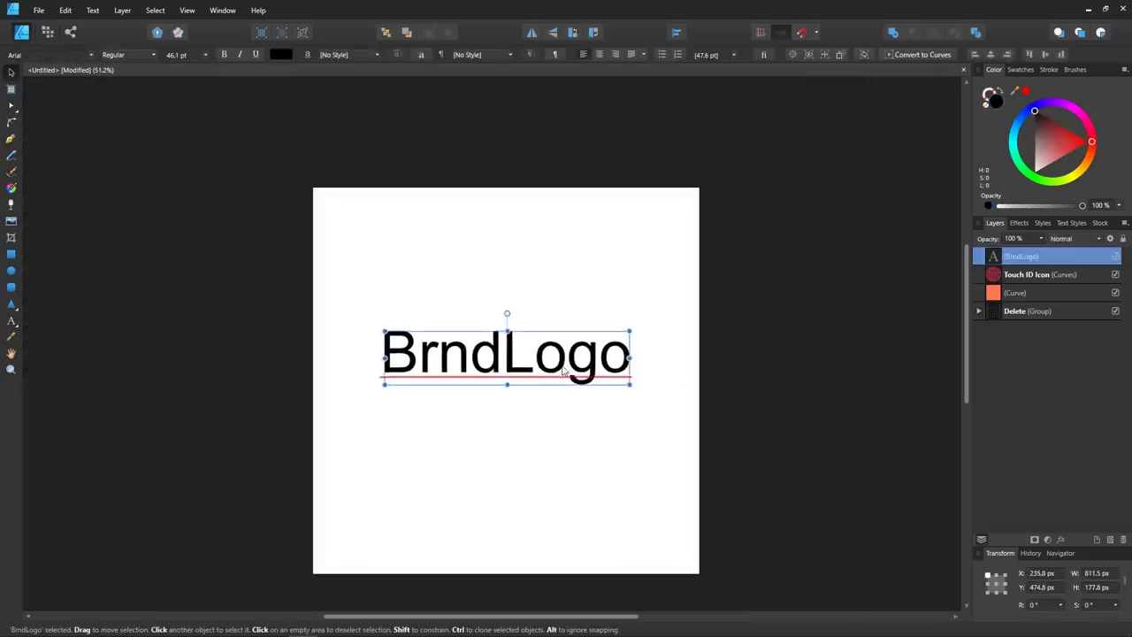
key("ctrl+g")
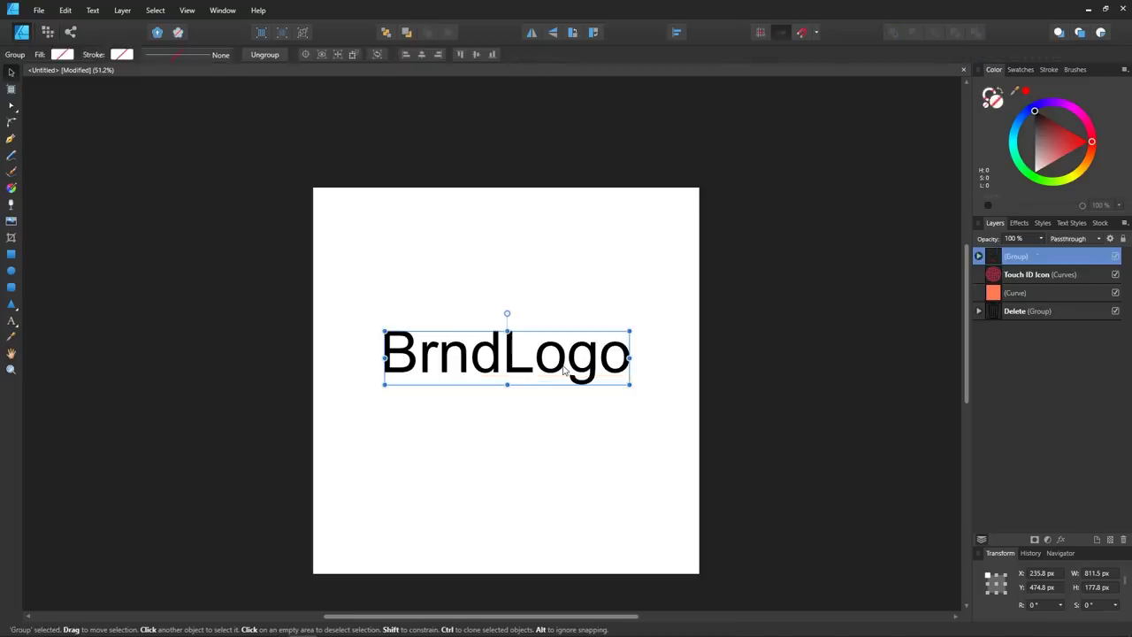
key("ctrl+shift+g")
left_click(531, 425)
scroll(626, 370, "up", 4)
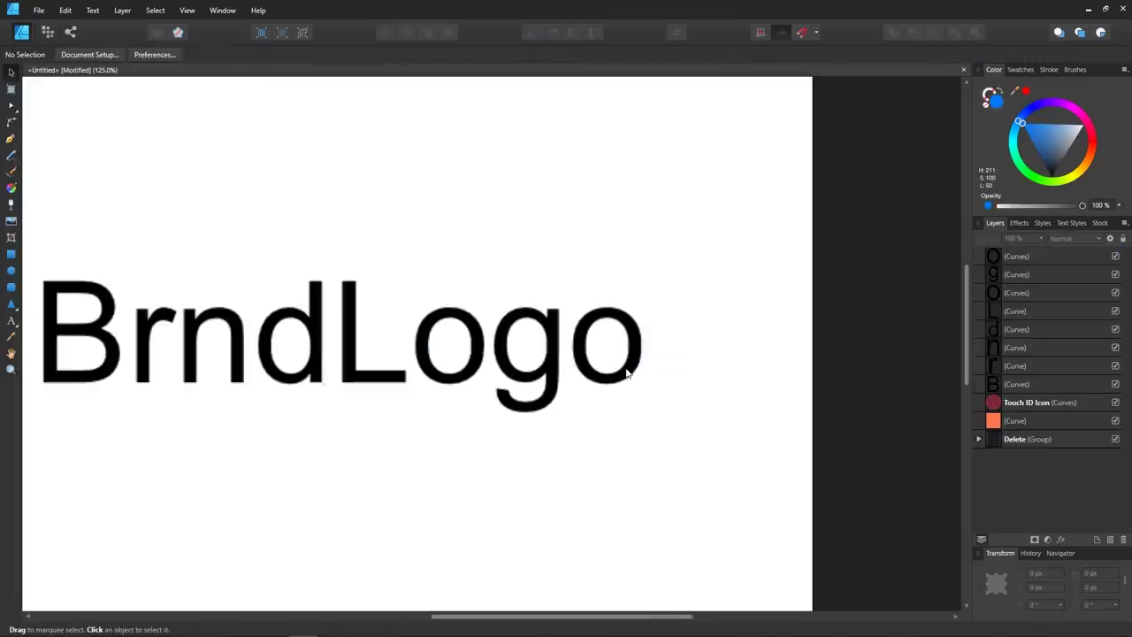
left_click(624, 384)
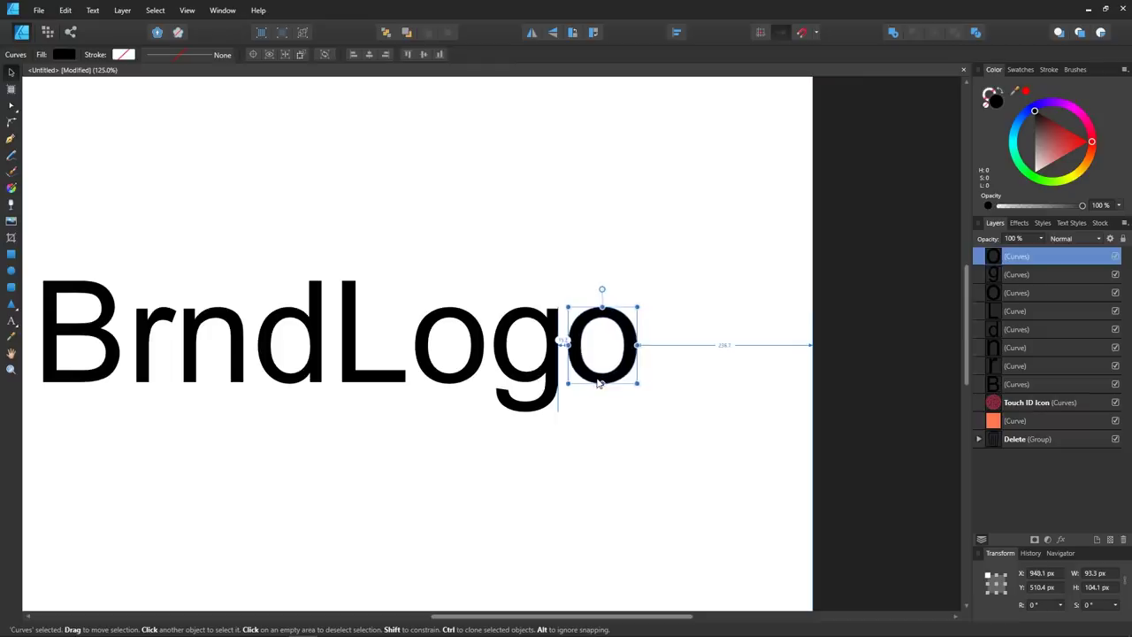
left_click(546, 379, "shift")
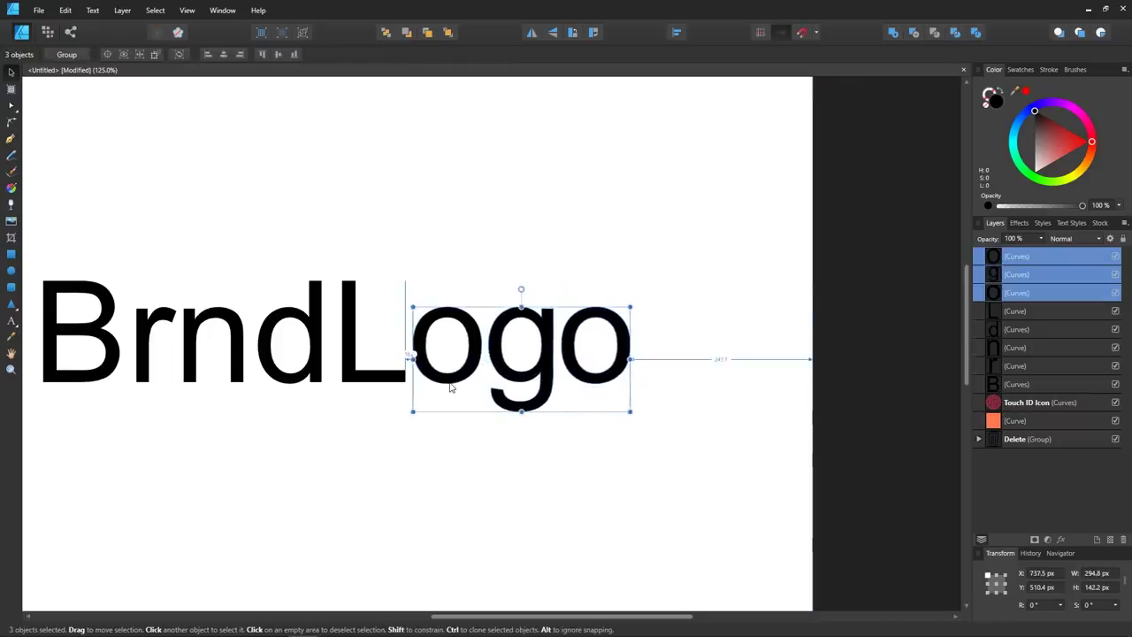
left_click(355, 471)
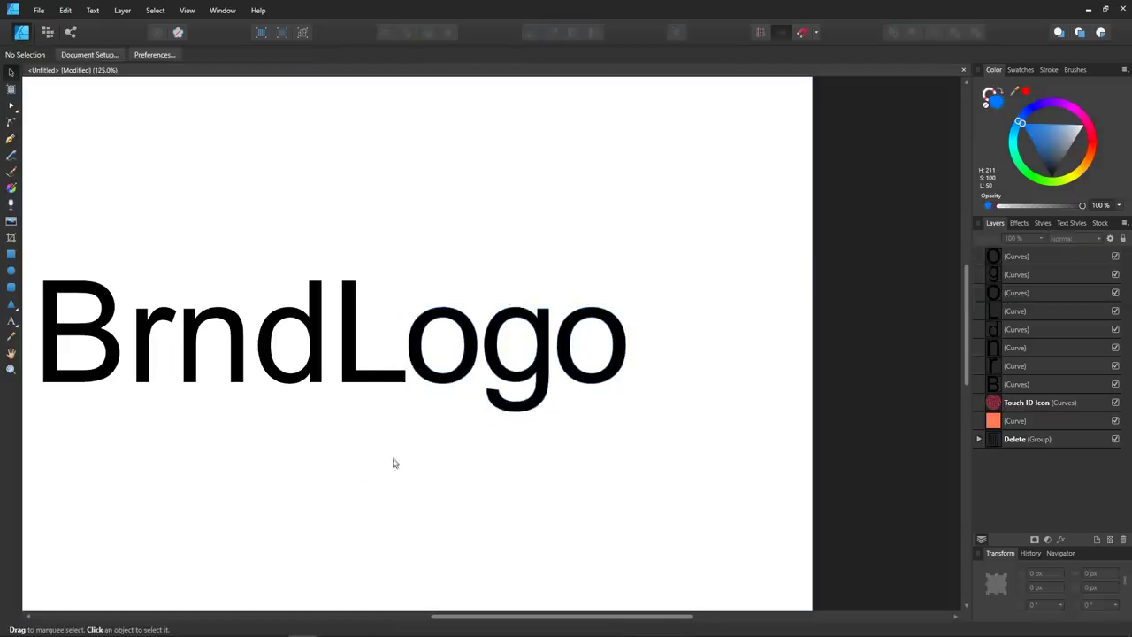
scroll(392, 460, "down", 4)
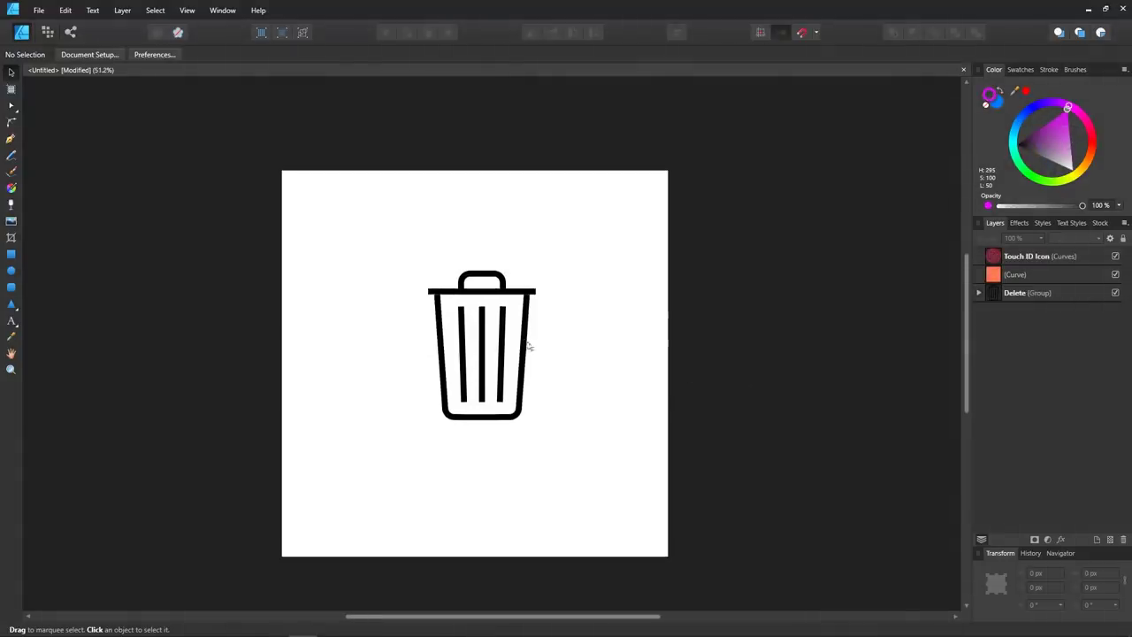
Select the Touch ID fingerprint icon and zoom in to inspect it
scroll(507, 347, "up", 15)
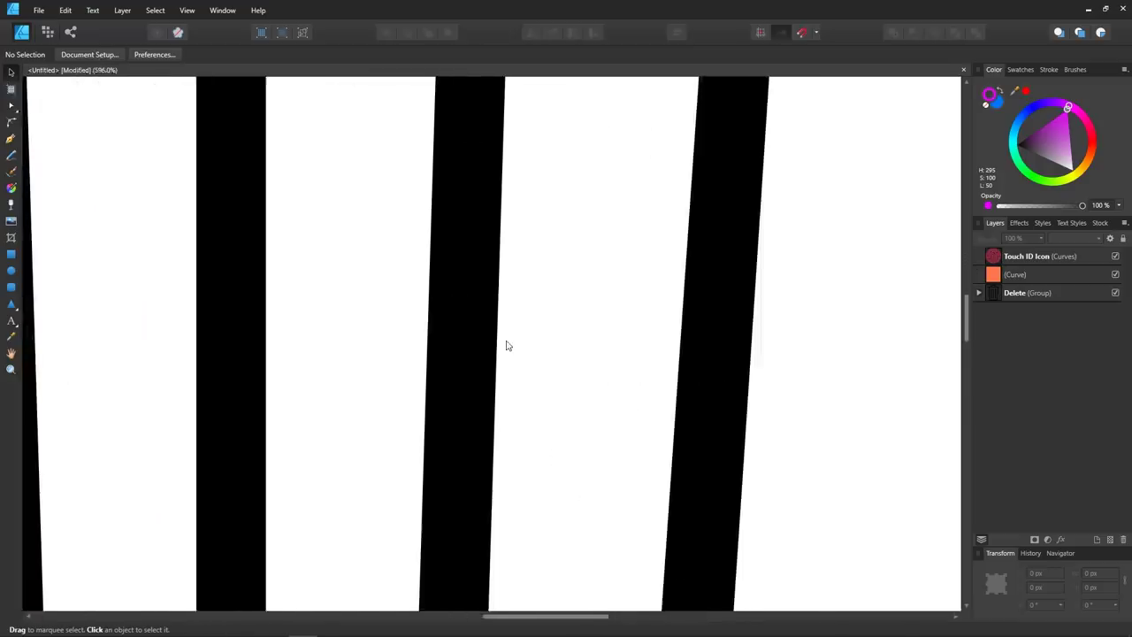
scroll(473, 365, "down", 15)
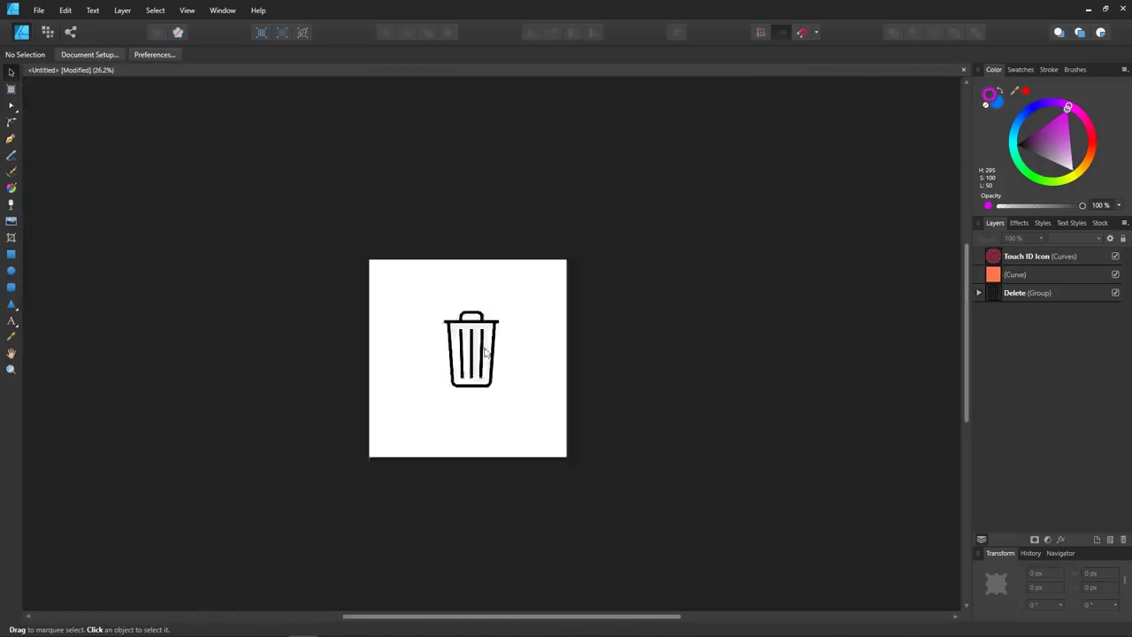
left_click_drag(324, 311, 324, 311)
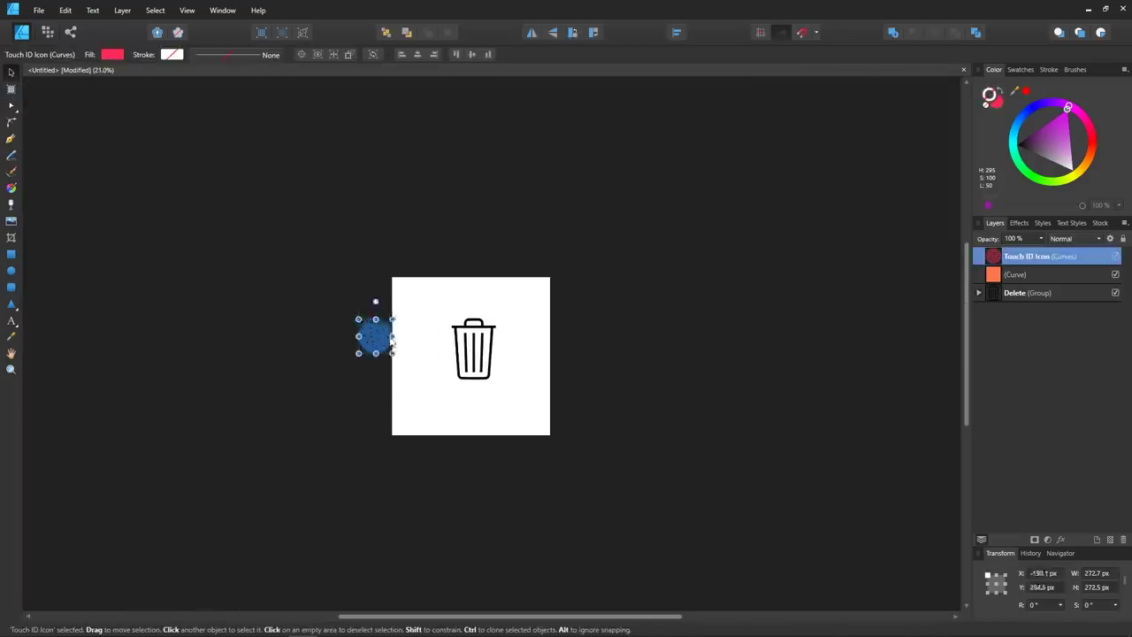
left_click(436, 385)
scroll(434, 354, "up", 15)
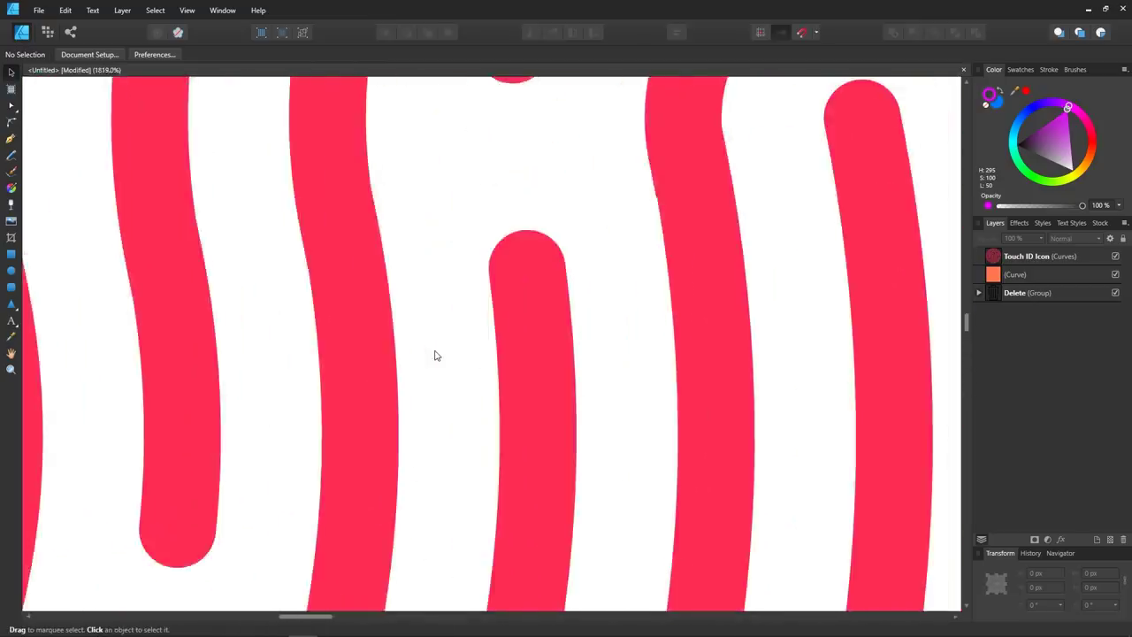
scroll(434, 356, "down", 15)
scroll(435, 357, "up", 10)
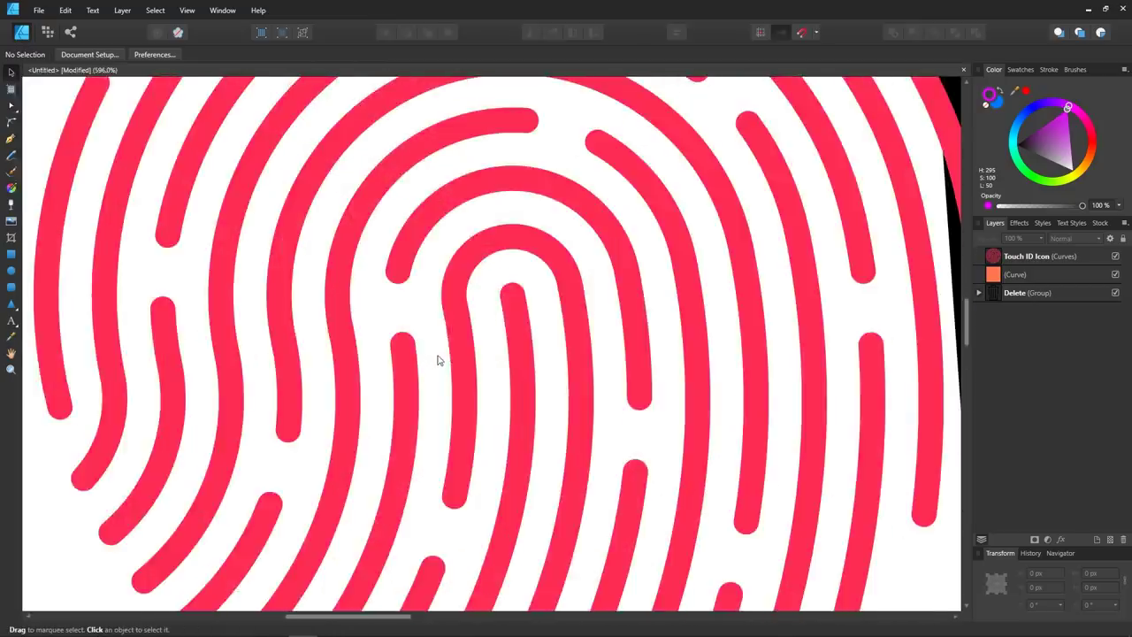
scroll(438, 359, "up", 5)
scroll(440, 359, "down", 15)
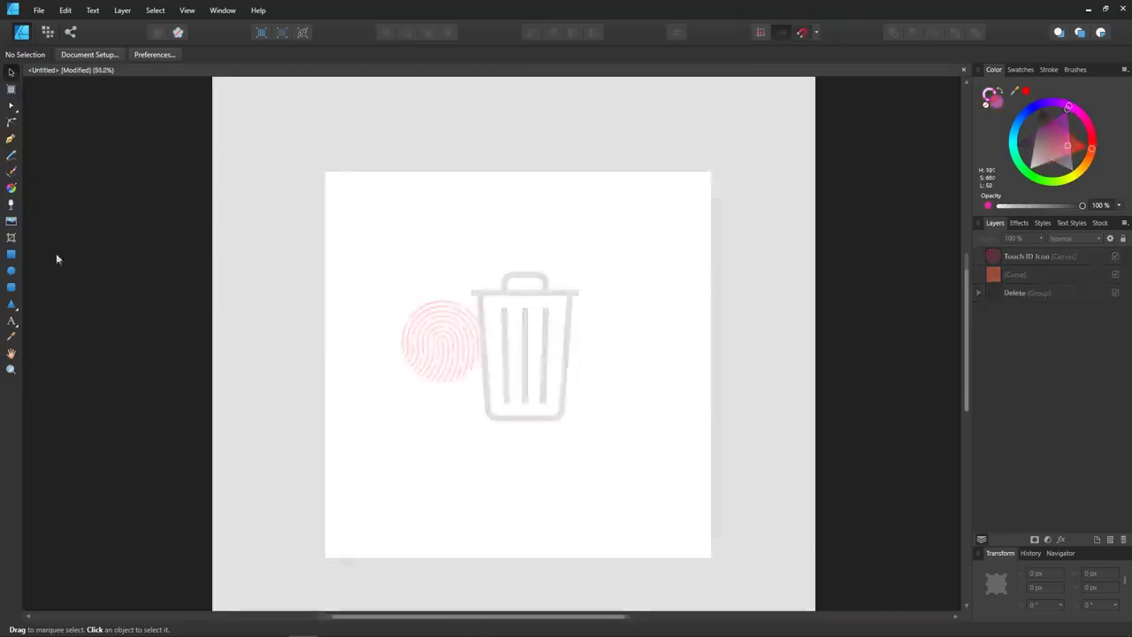
Type AFFINITY and set it in the condensed League Gothic font
type("AFFINITY")
key("ctrl+a")
left_click(90, 55)
left_click(168, 78)
key("Escape")
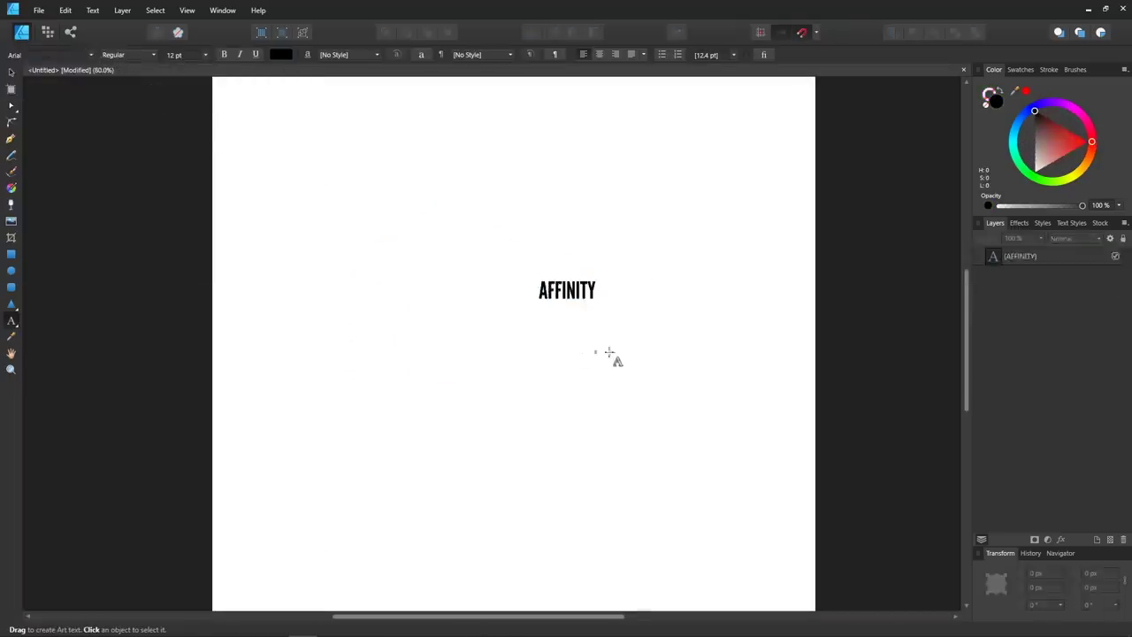
Add DESIGNER in League Gothic, then enlarge both words together
left_click(610, 352)
type("DESIGNER")
key("ctrl+a")
left_click(90, 55)
left_click(168, 79)
key("Escape")
key("ctrl+1")
left_click_drag(597, 371, 731, 405)
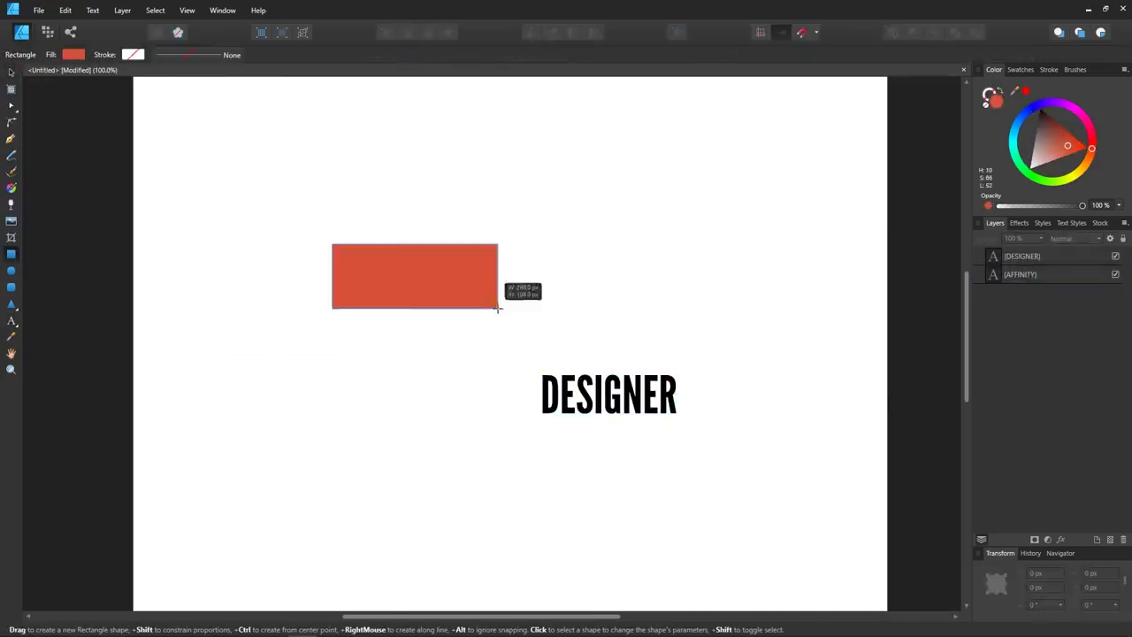
Draw a blue rectangle behind the AFFINITY word and adjust its settings
left_click_drag(495, 309, 497, 308)
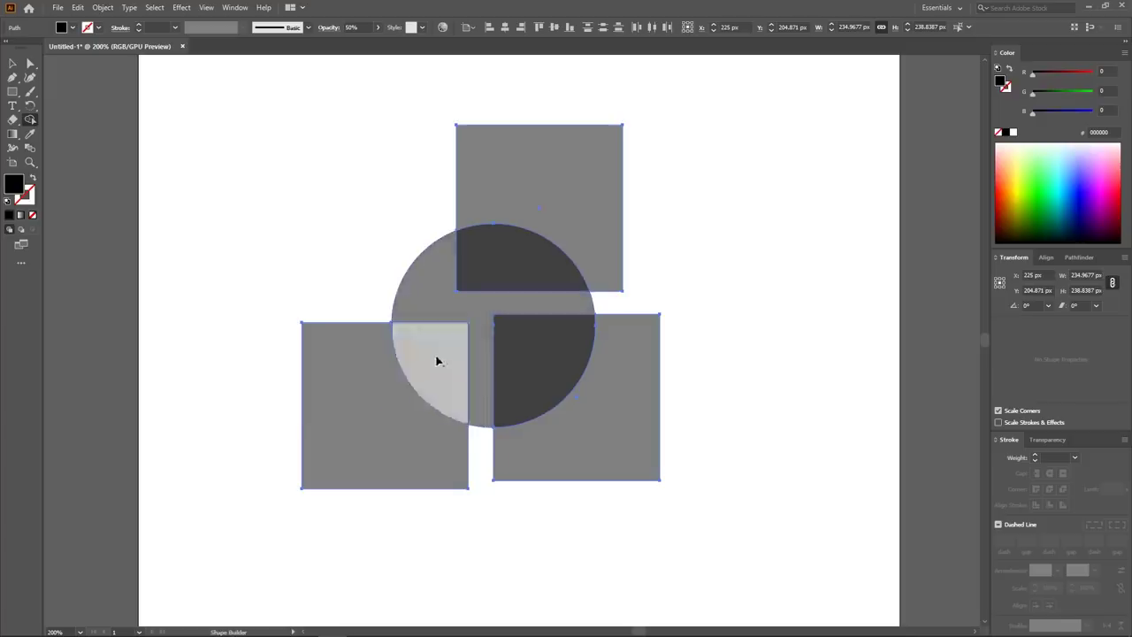
left_click(437, 361, "alt")
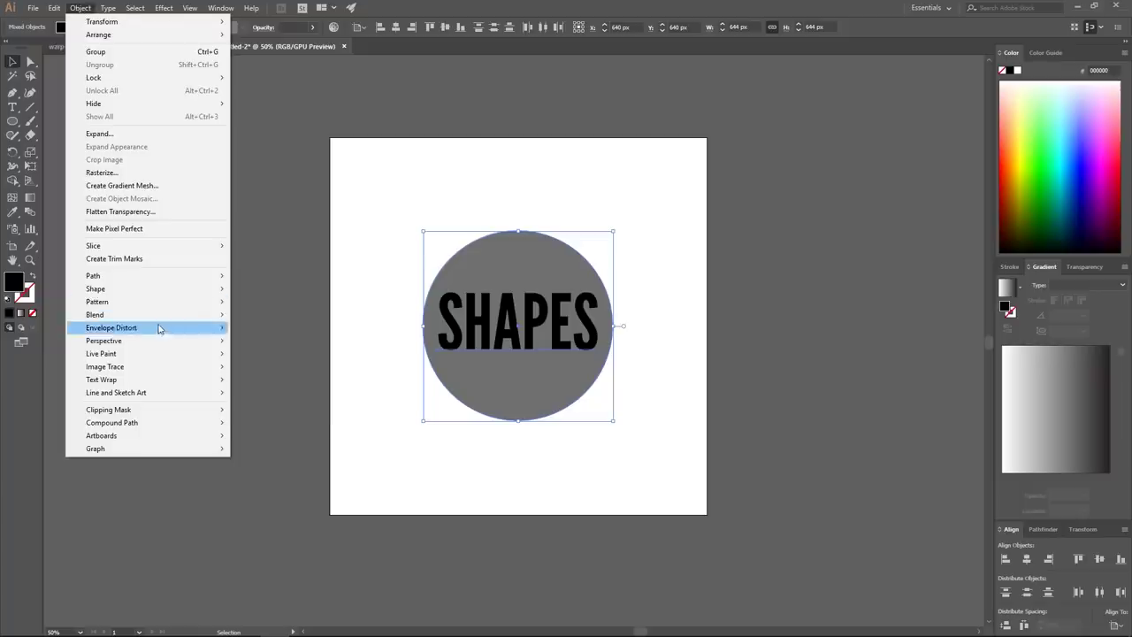
mouse_move(157, 327)
left_click(292, 352)
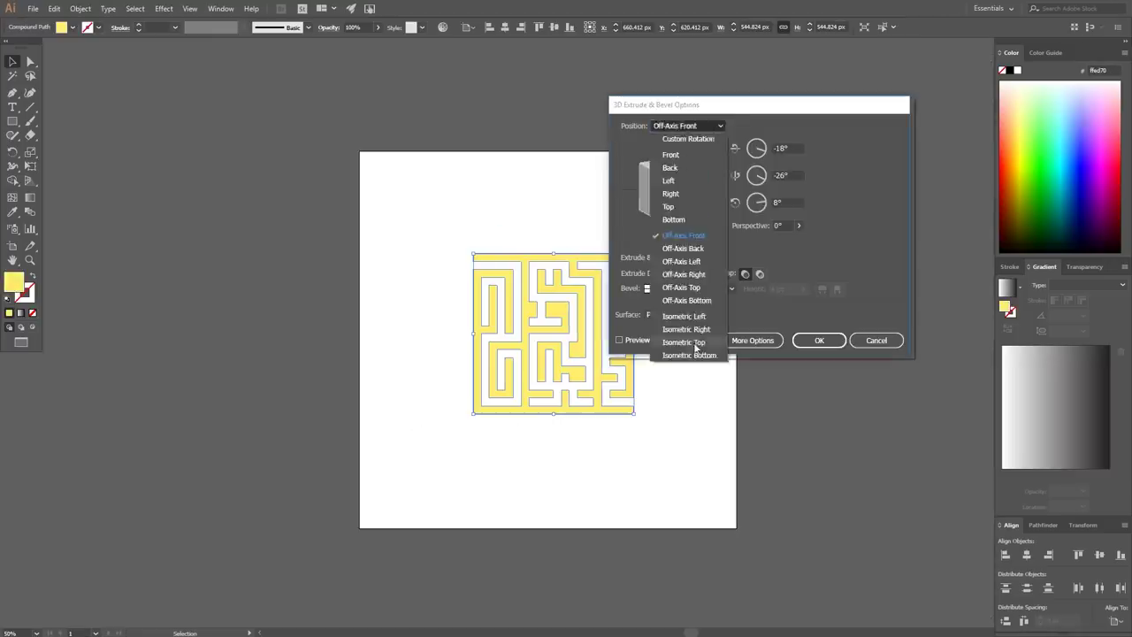
left_click(629, 336)
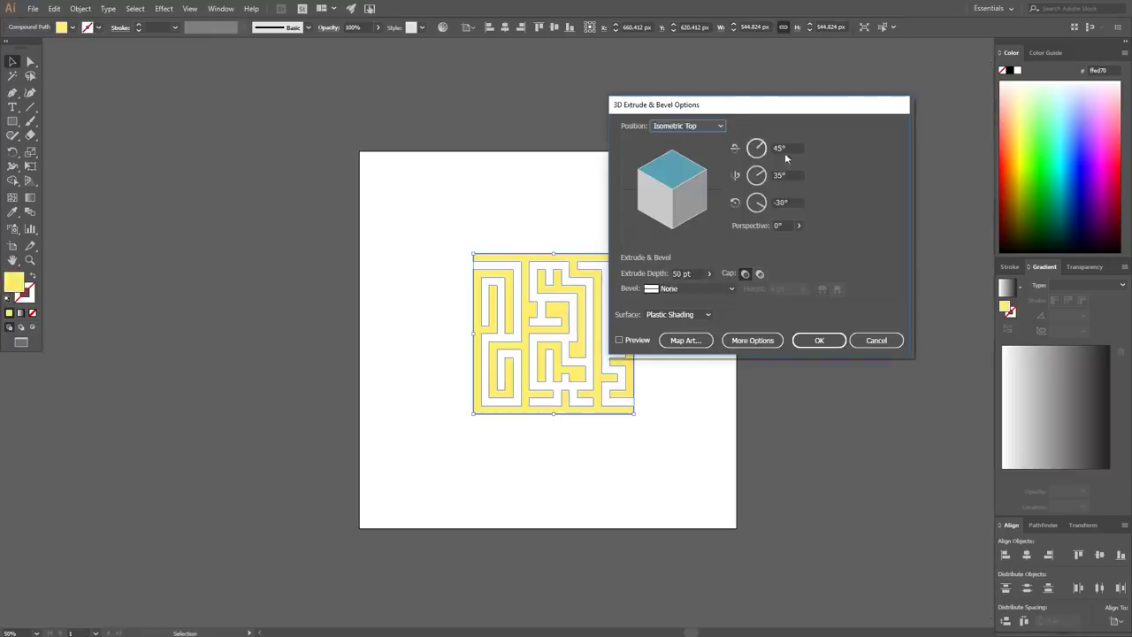
left_click(819, 340)
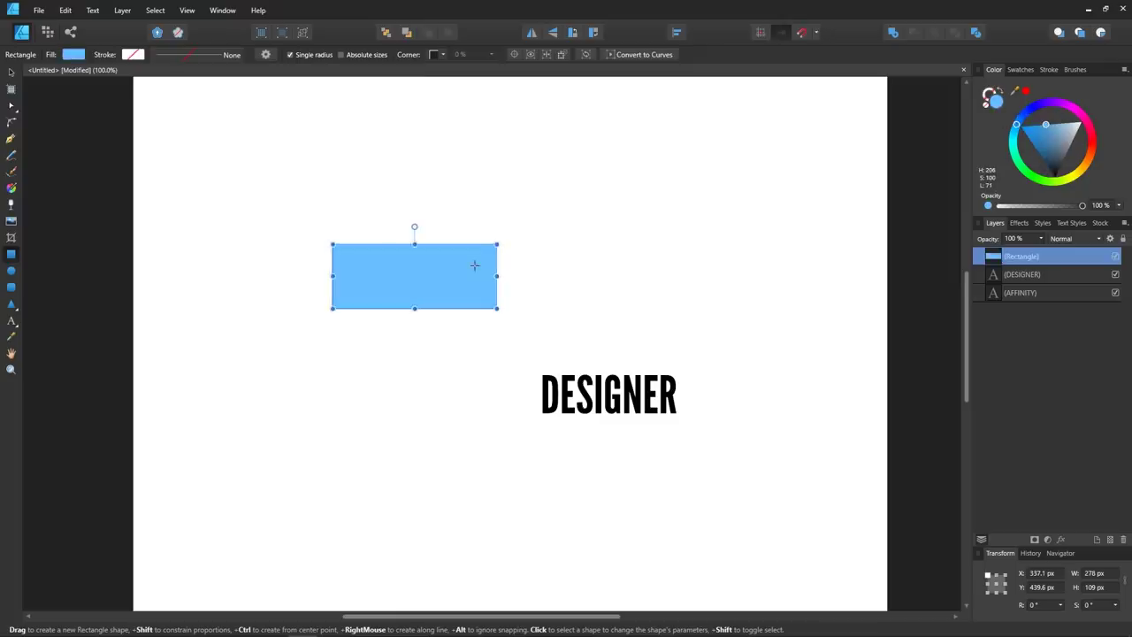
Align the blue rectangle to AFFINITY, add a darker rectangle behind it, and convert it to curves
left_click_drag(319, 323, 523, 246)
left_click(677, 32)
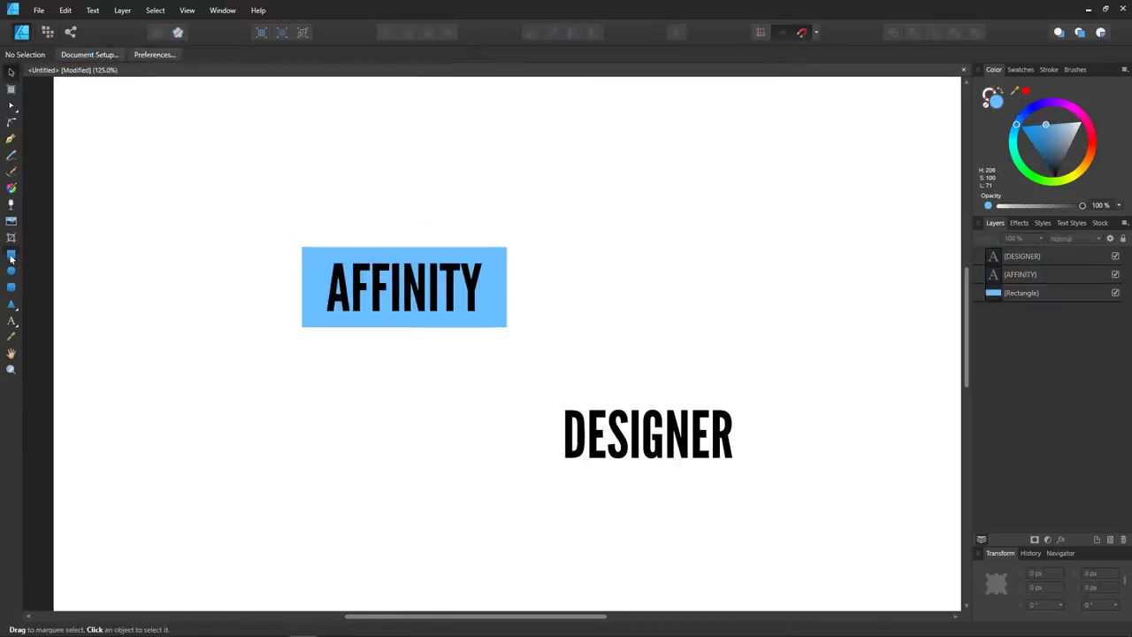
left_click_drag(302, 247, 377, 327)
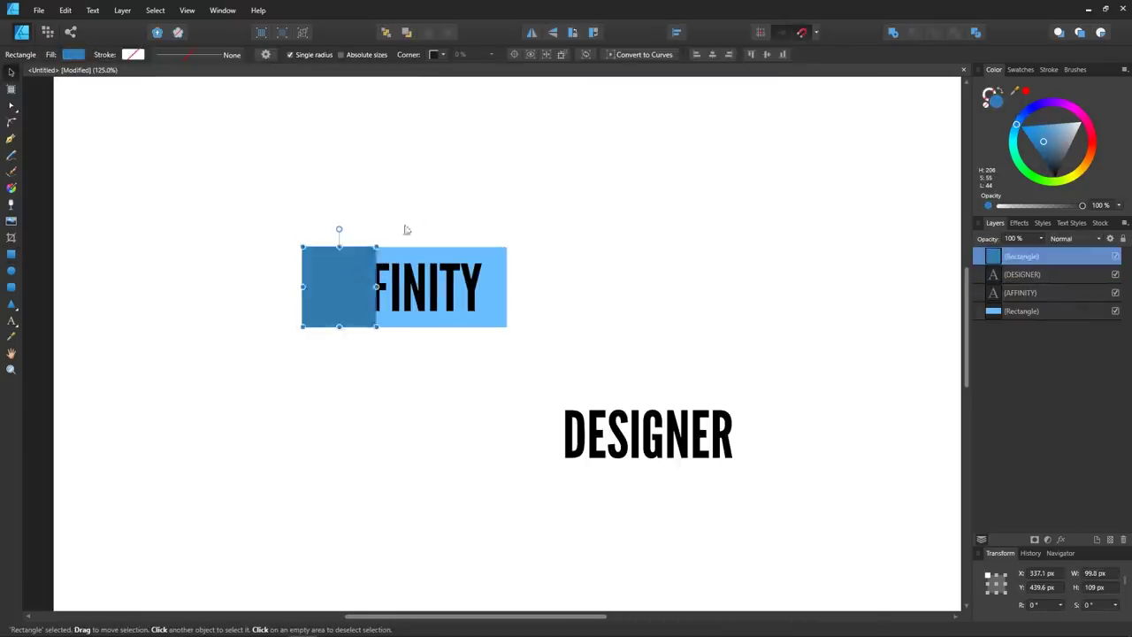
key("ctrl+shift+[")
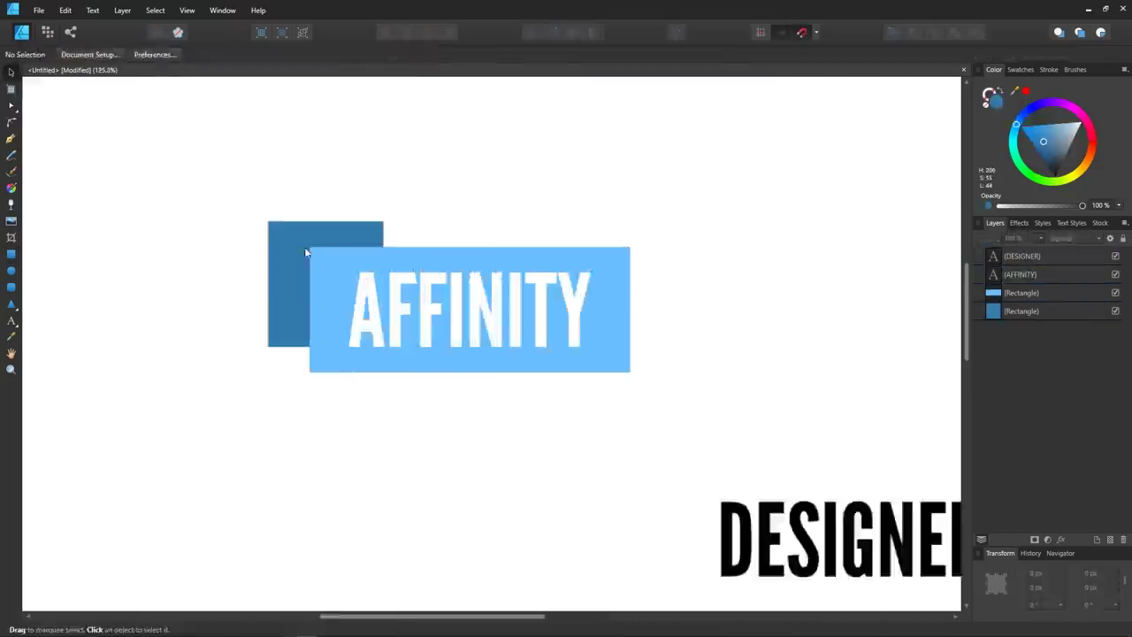
left_click(286, 292)
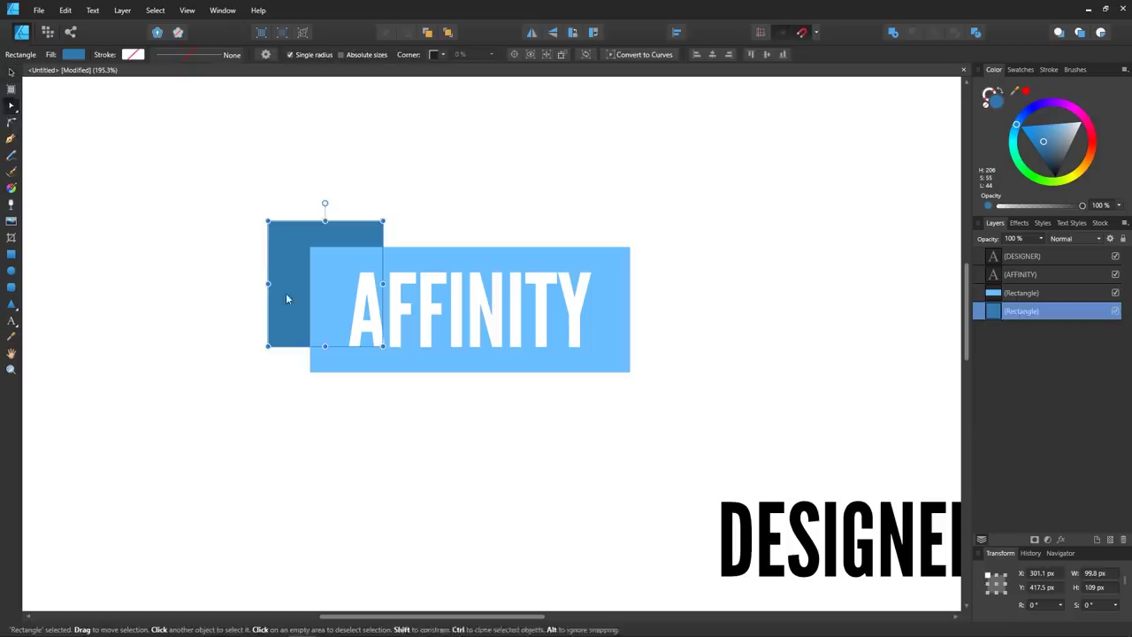
key("ctrl+Return")
key("a")
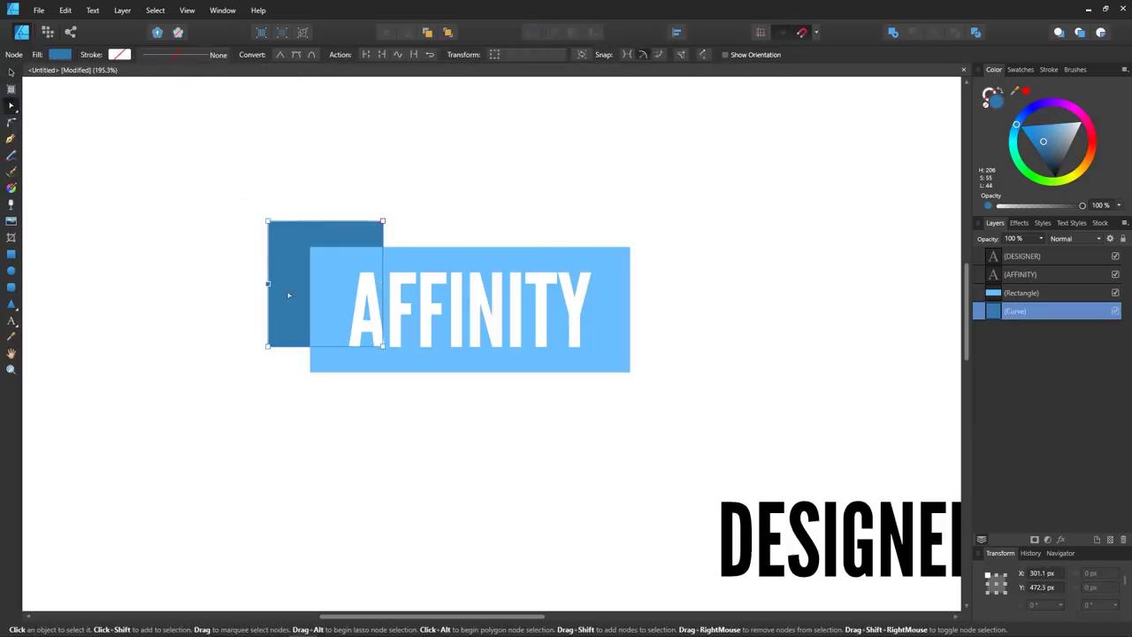
Align and darken the DESIGNER banner, overlap it with AFFINITY, and add a flipped tail
left_click(677, 33)
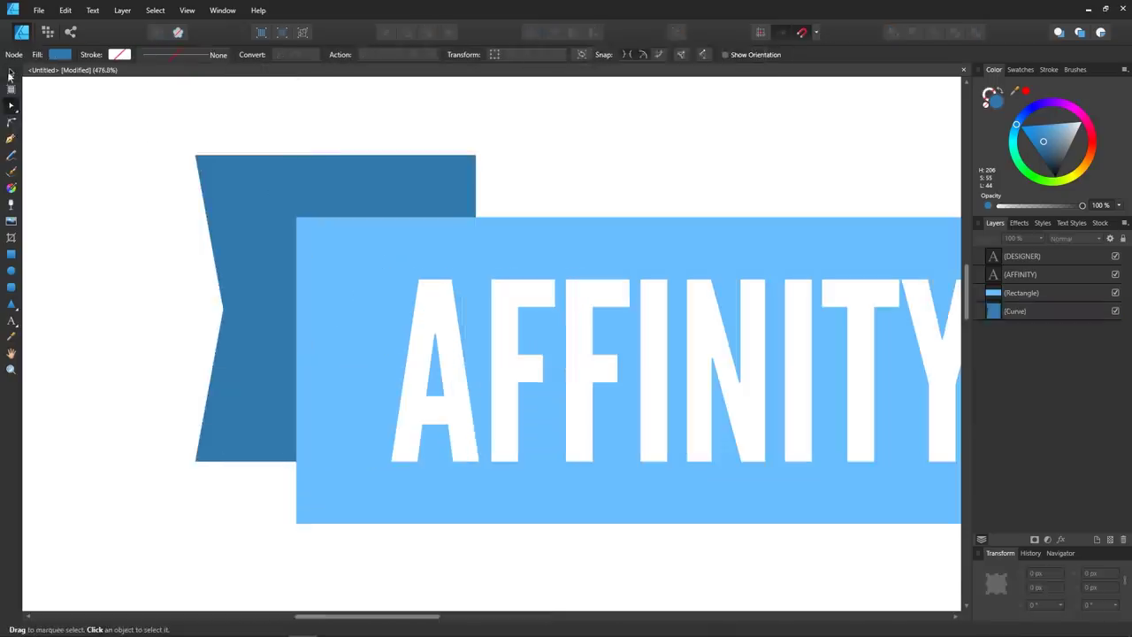
key("p")
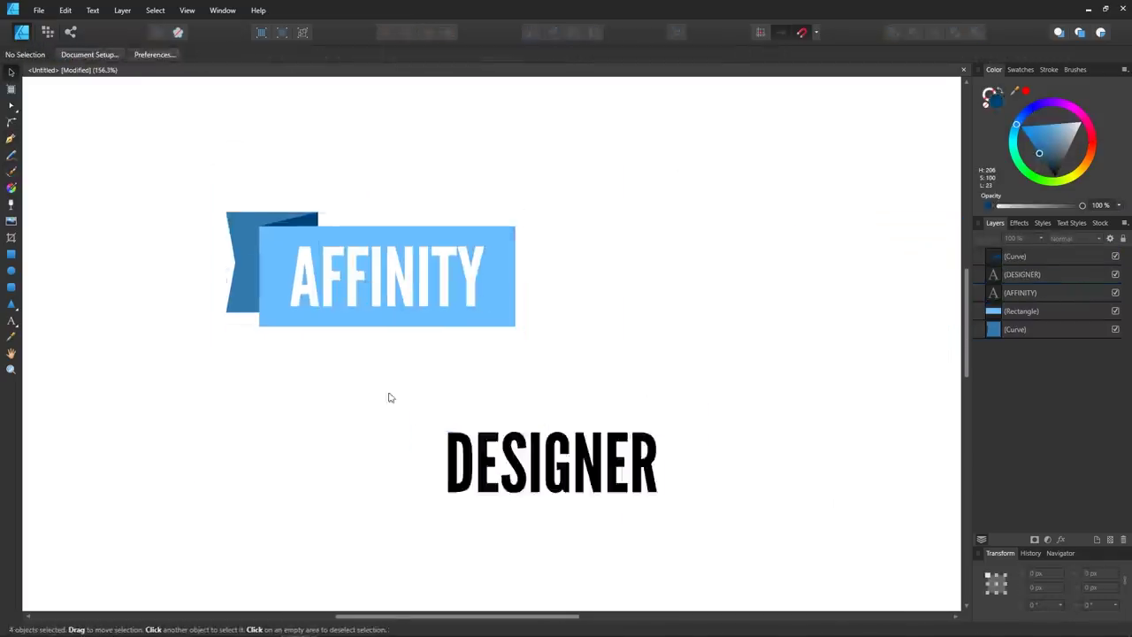
left_click(450, 332)
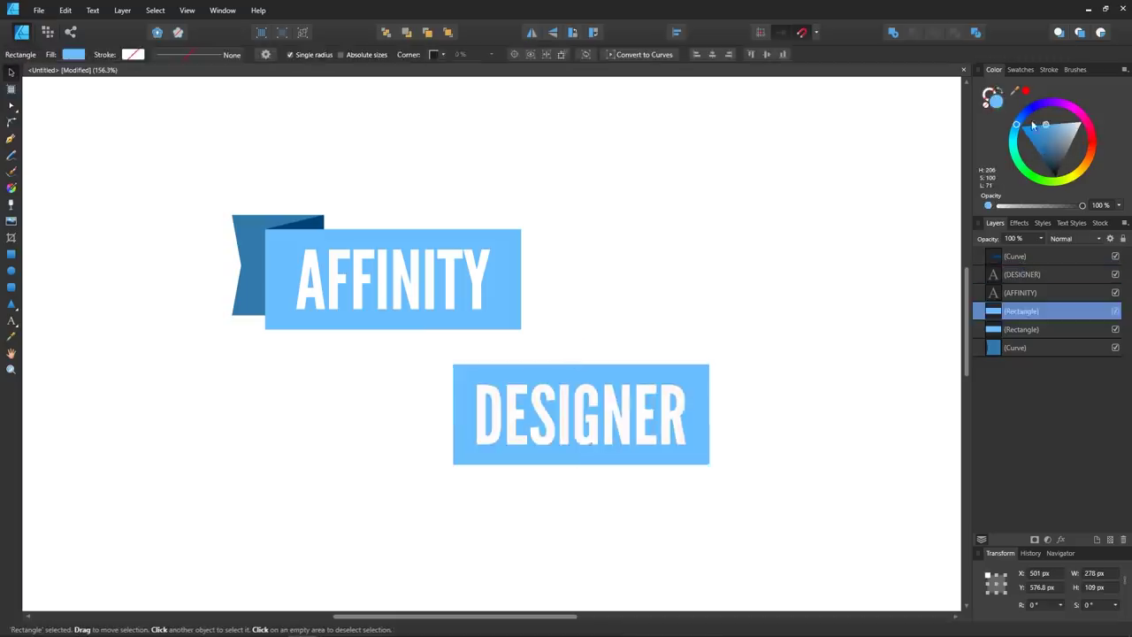
left_click(1038, 137)
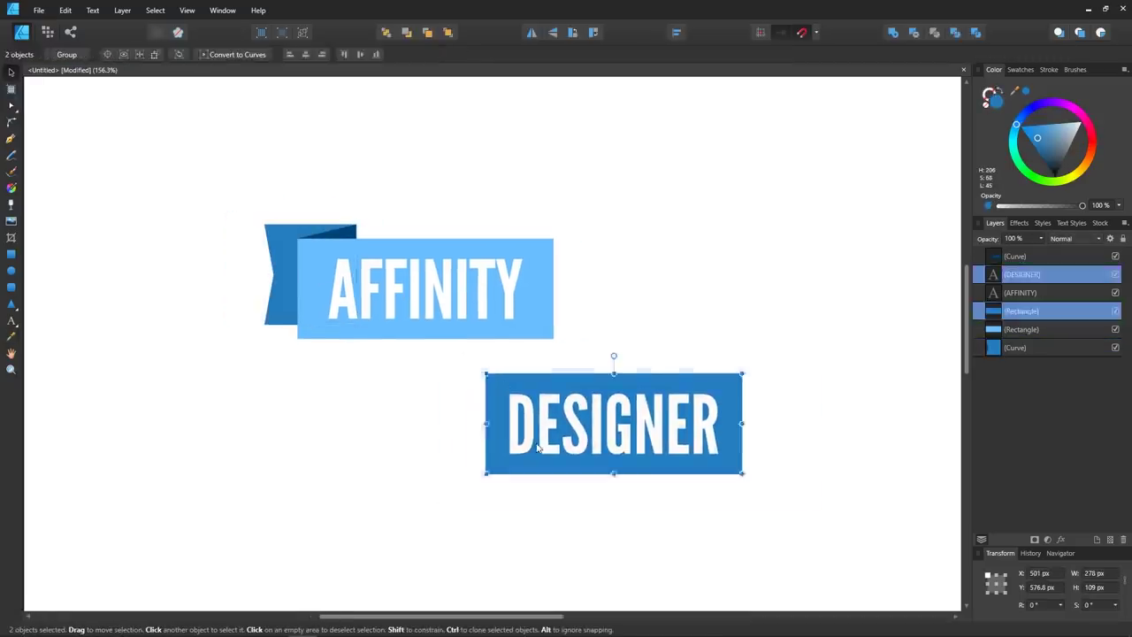
left_click_drag(533, 478, 571, 372)
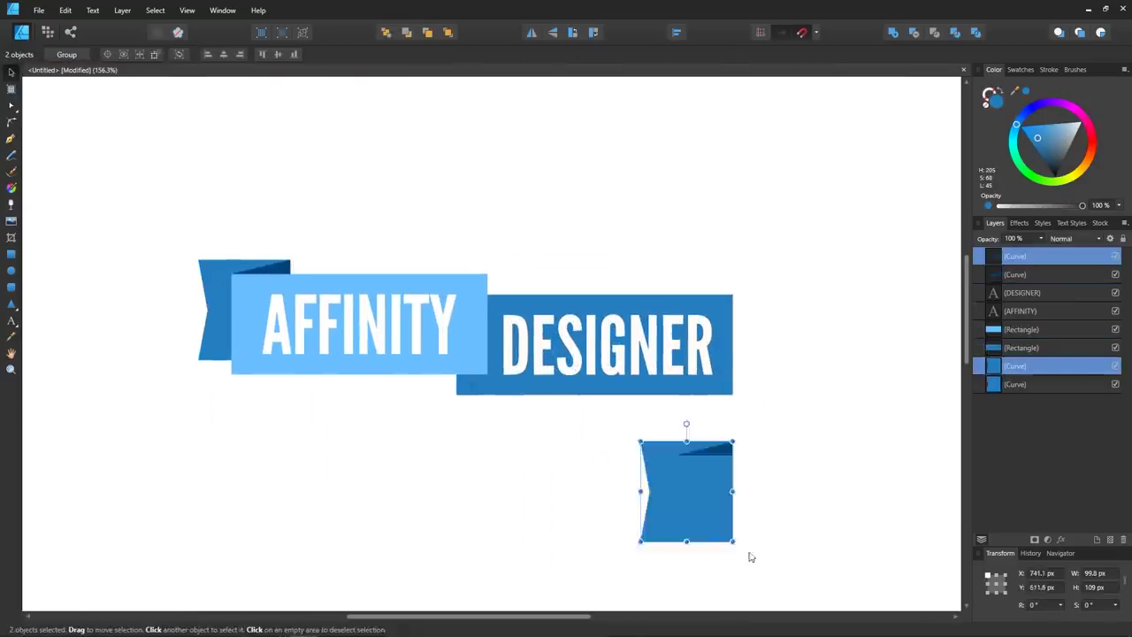
left_click_drag(749, 551, 720, 396)
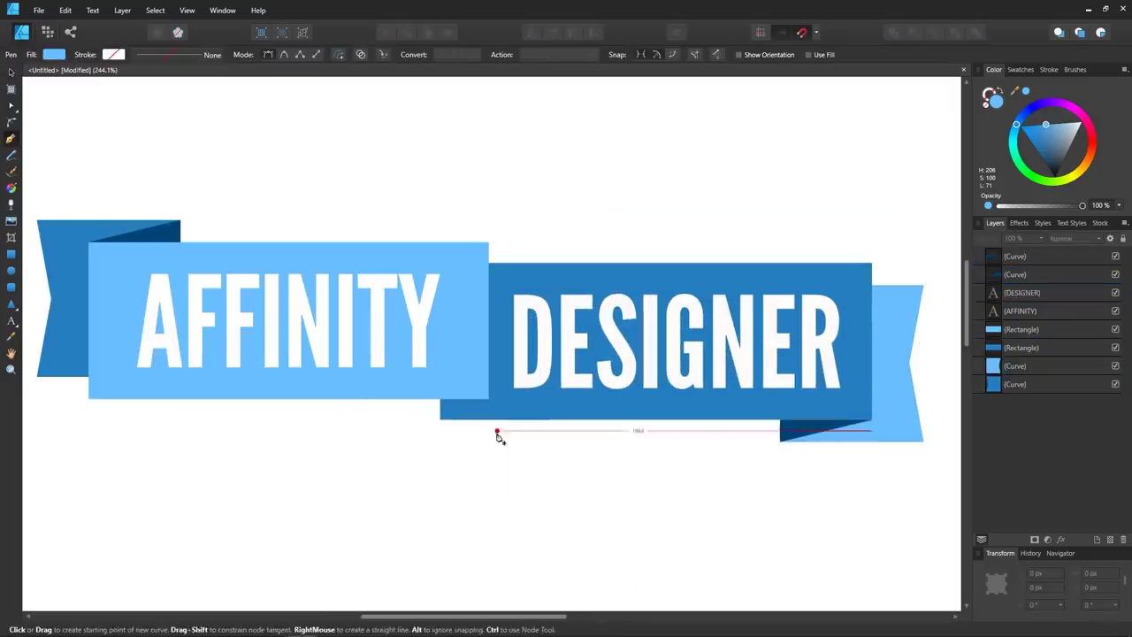
Start a fold shape for the ribbon with the Pen tool, placing two points
left_click(440, 377)
left_click(440, 420)
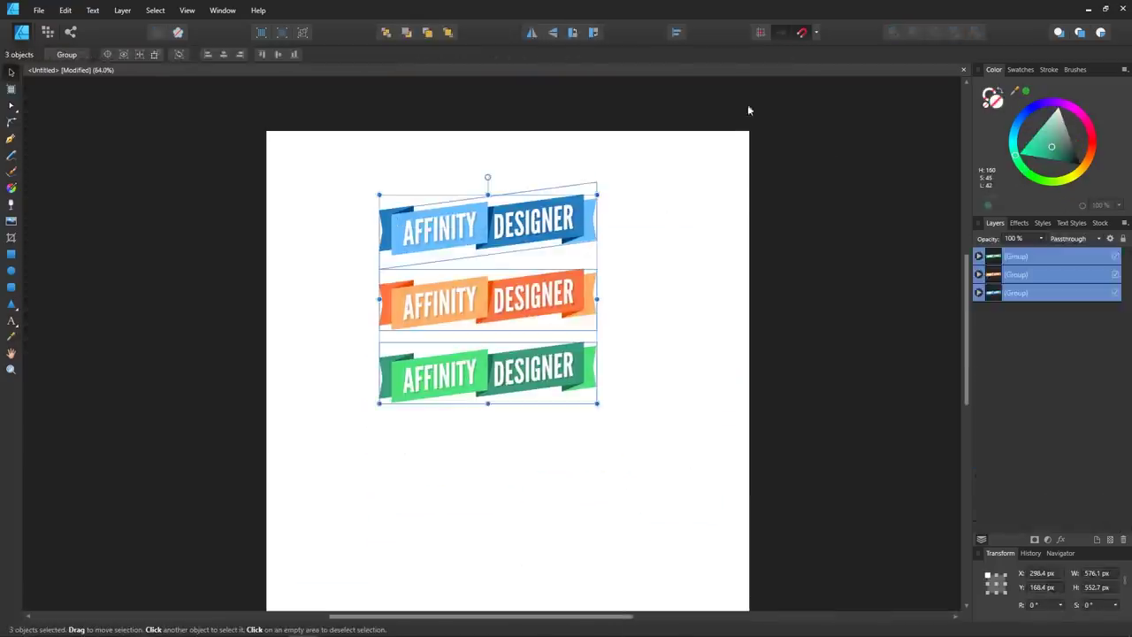
Open alignment options for the three ribbons, then the character styles list
left_click(678, 33)
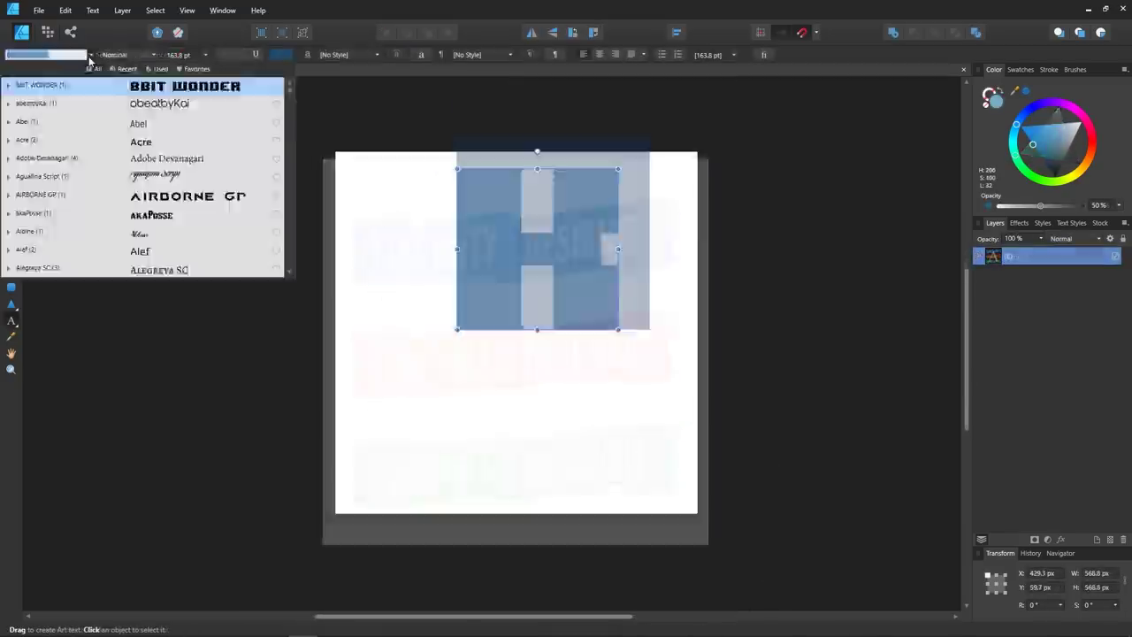
left_click(376, 55)
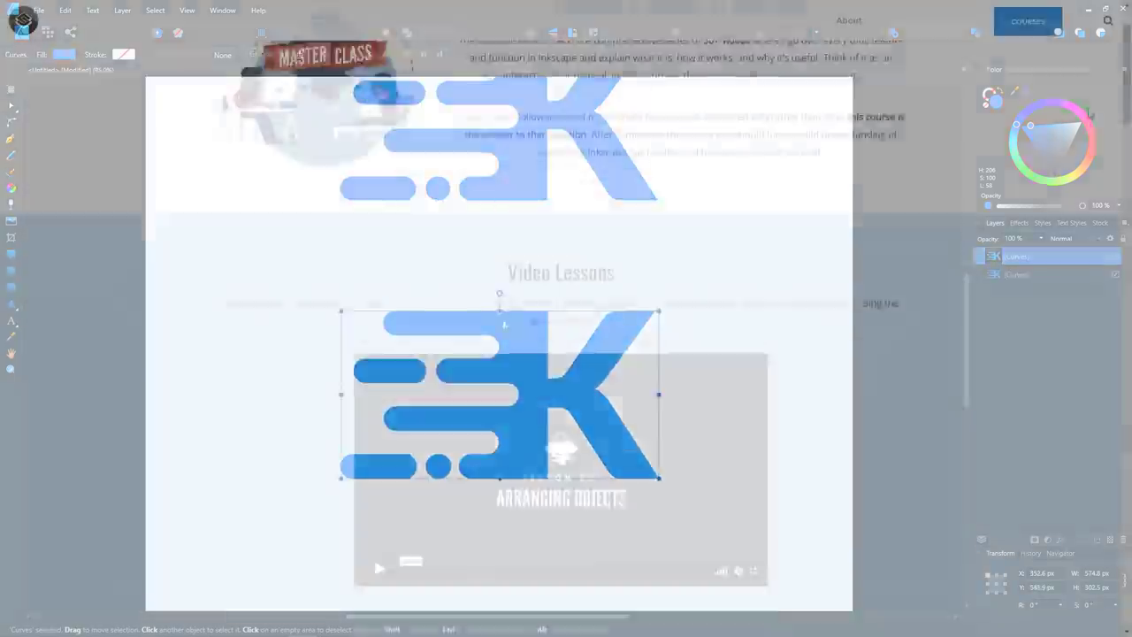
Scroll the Inkscape Master Class page down to the Path Menu lessons
scroll(1090, 113, "down", 5)
scroll(1090, 113, "down", 9)
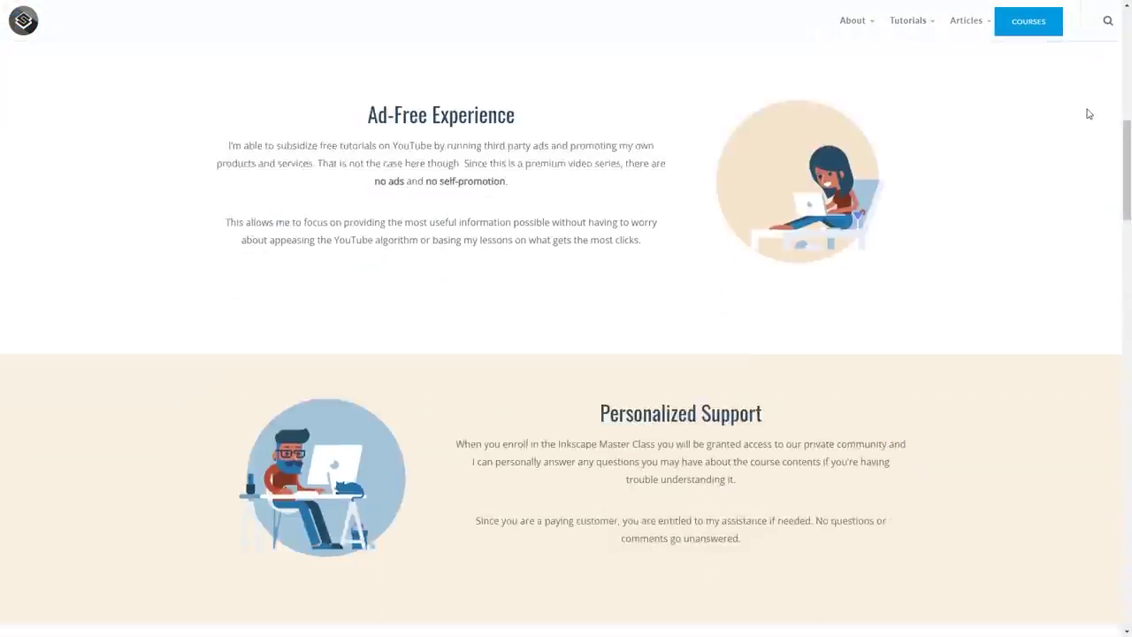
scroll(1088, 114, "down", 8)
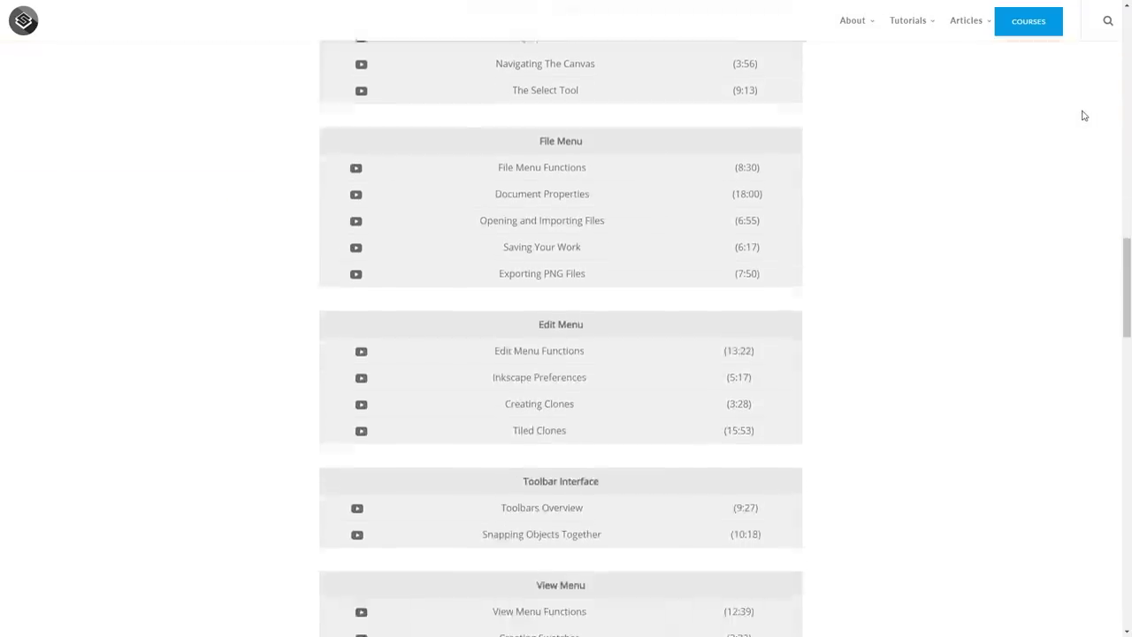
scroll(1075, 119, "down", 4)
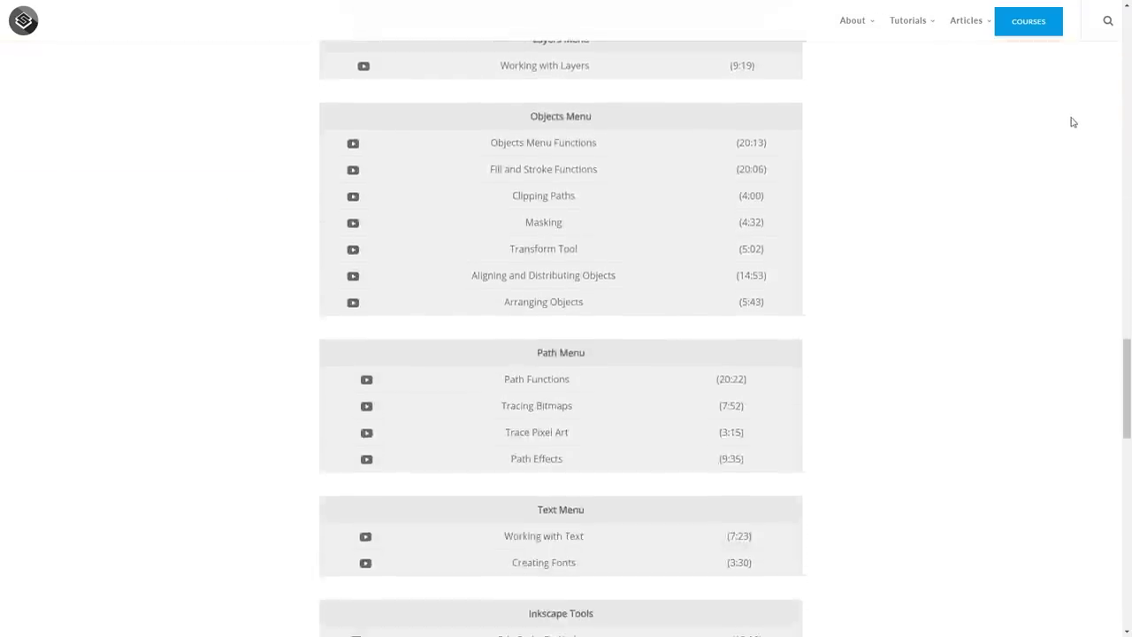